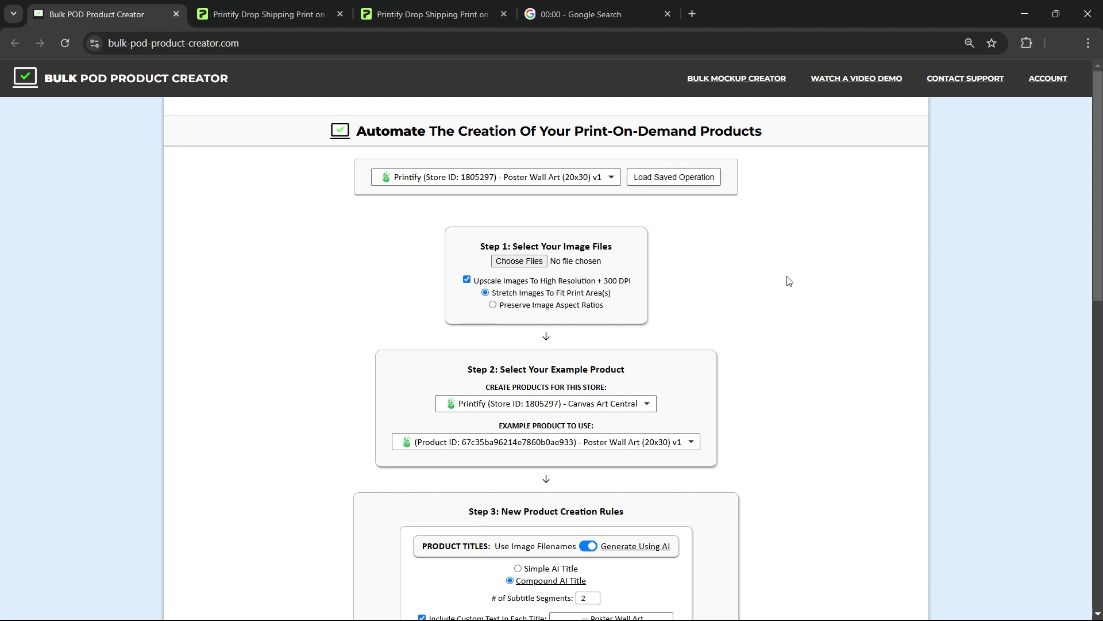
- Start the stopwatch on the Google results page and return to the Bulk POD Product Creator page
click(603, 15)
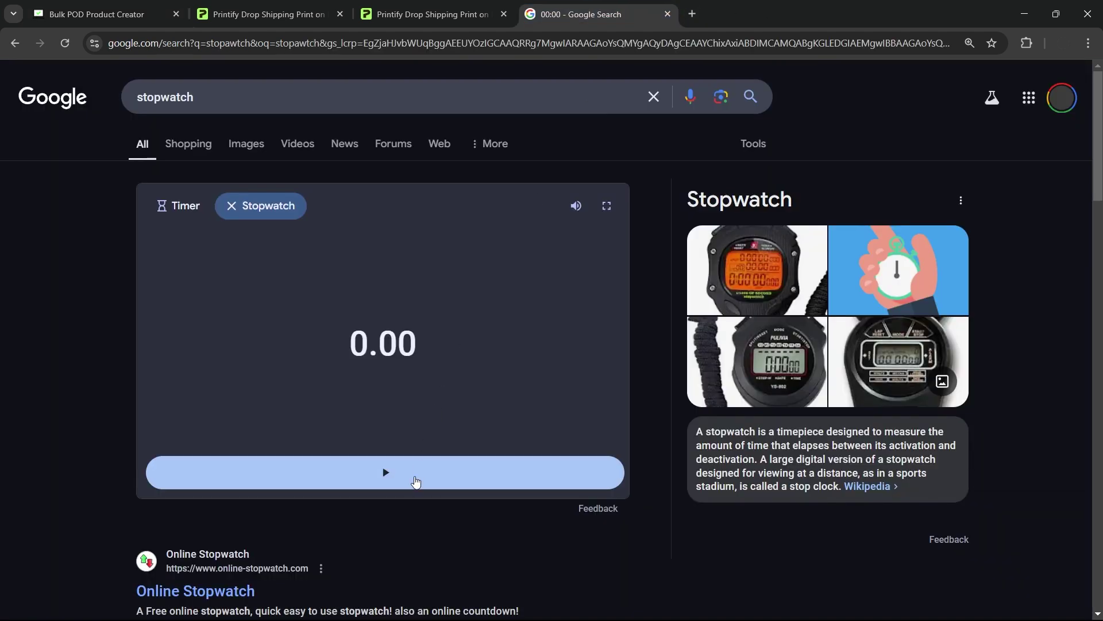
click(416, 482)
click(98, 14)
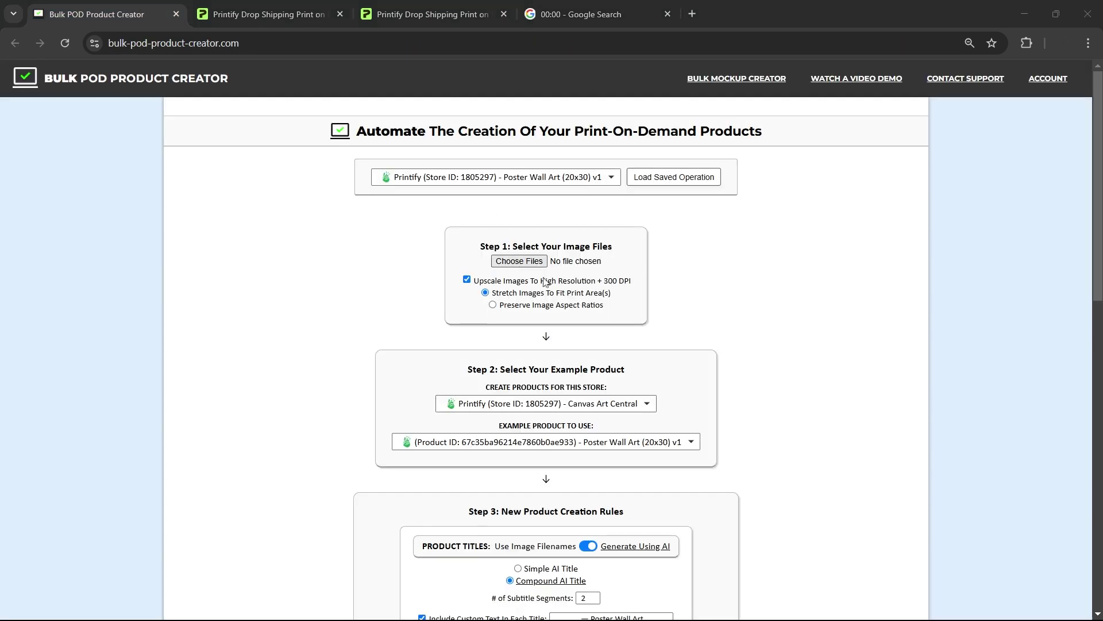
- Load all the artwork images from the ARTWORK IMAGES 6 folder as the operation's image files
click(518, 260)
click(536, 243)
key(ctrl+a)
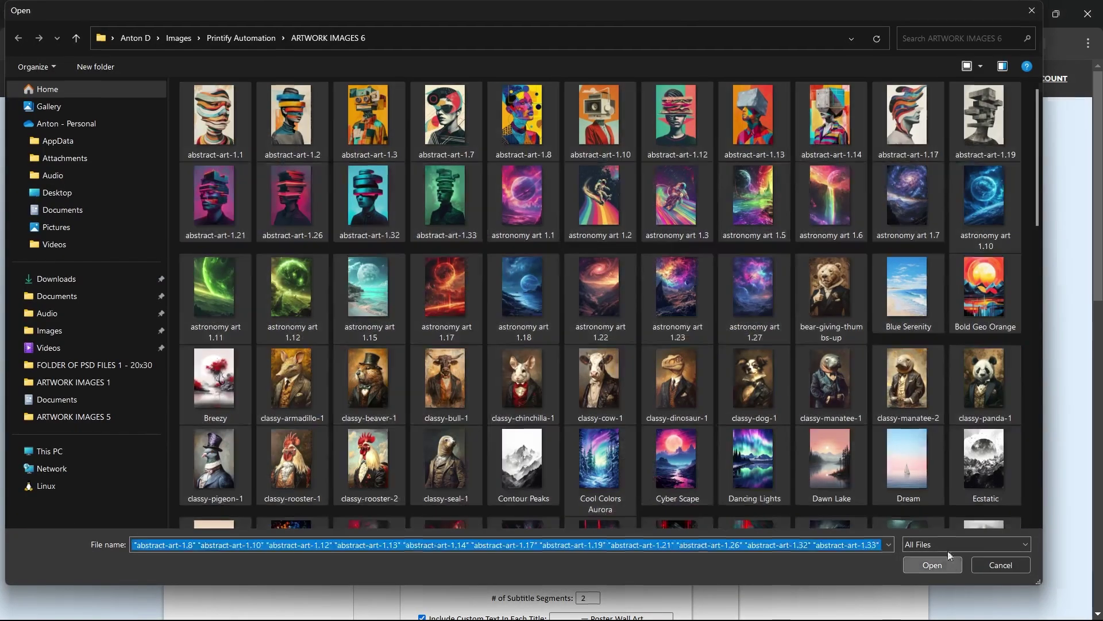
click(942, 564)
- Start the bulk product creation, pause the Google stopwatch, and return to the running operation
scroll(689, 278, down, 15)
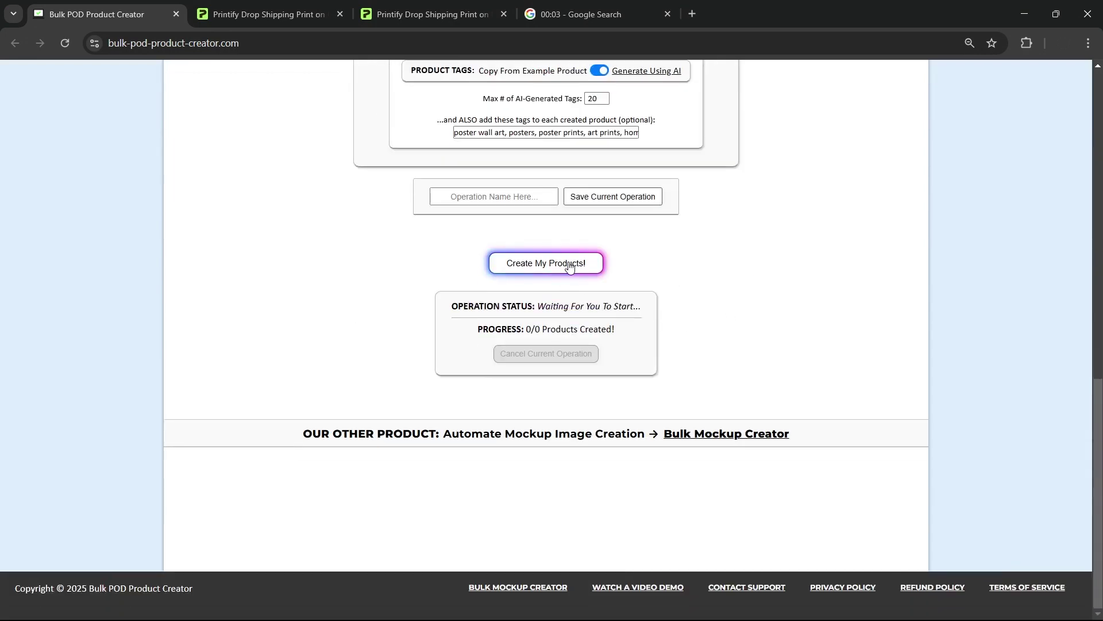
click(569, 264)
click(581, 15)
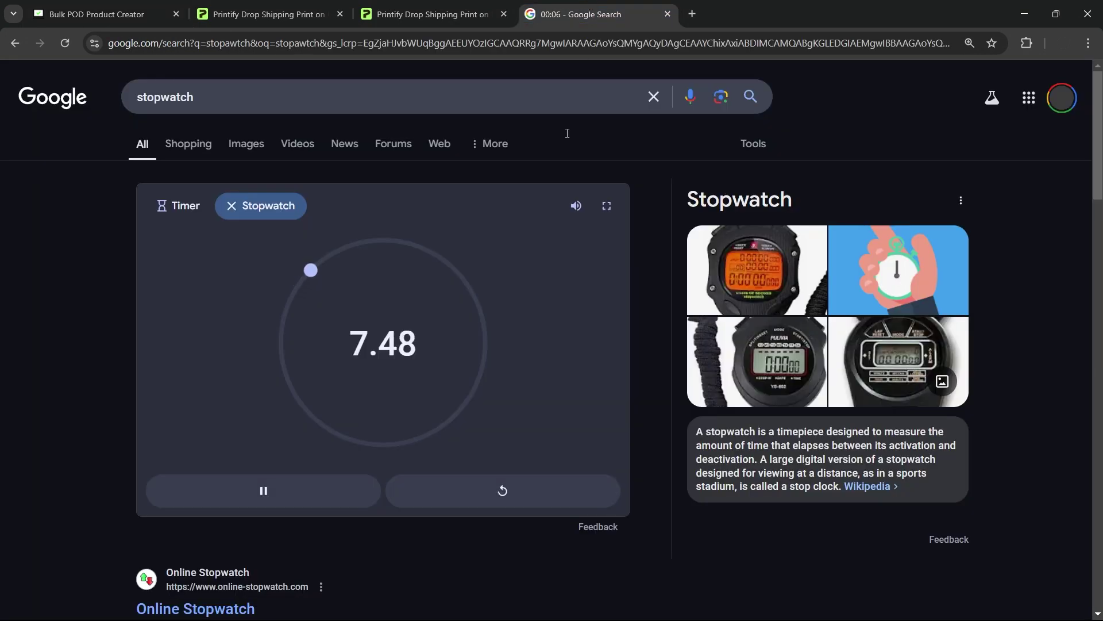
click(311, 496)
key(ctrl+1)
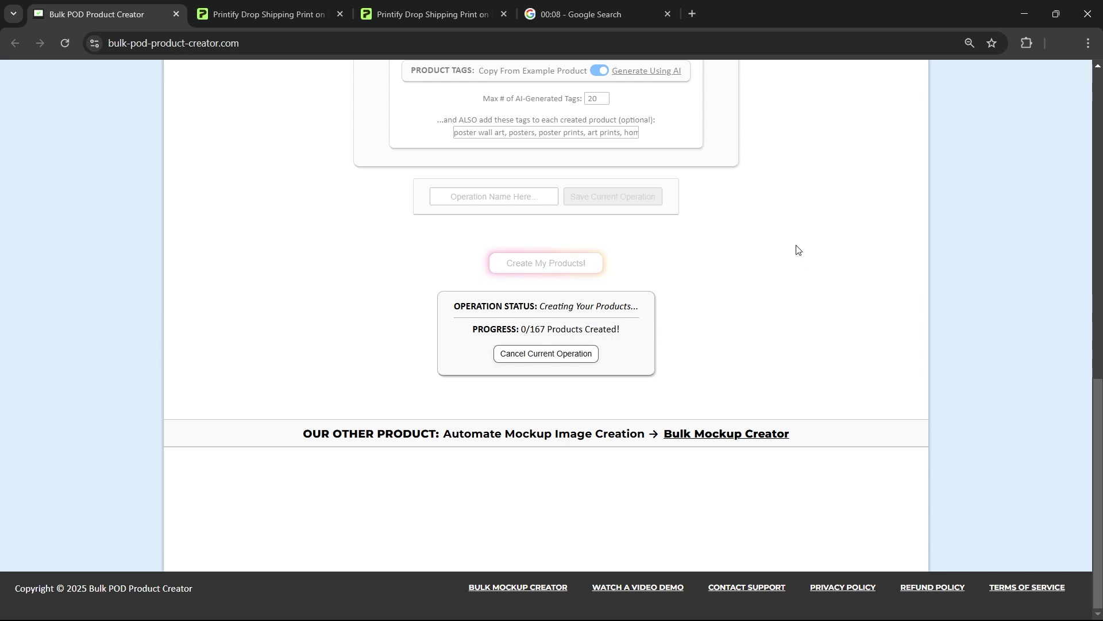
- Examine the running operation's image settings, example product, creation rules and progress
scroll(711, 258, up, 15)
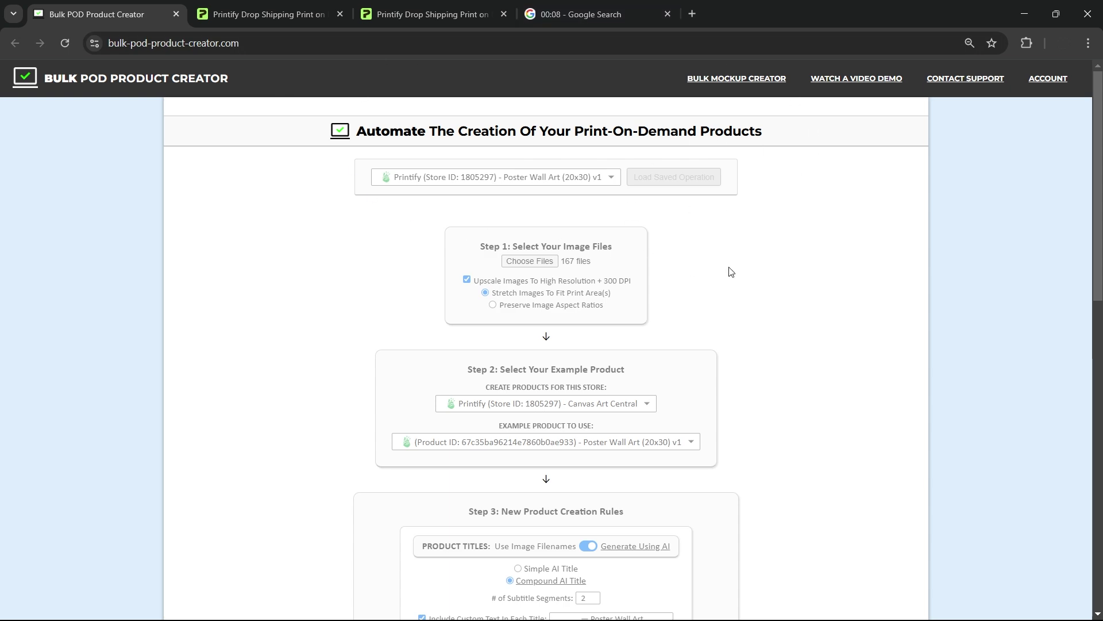
scroll(781, 290, down, 15)
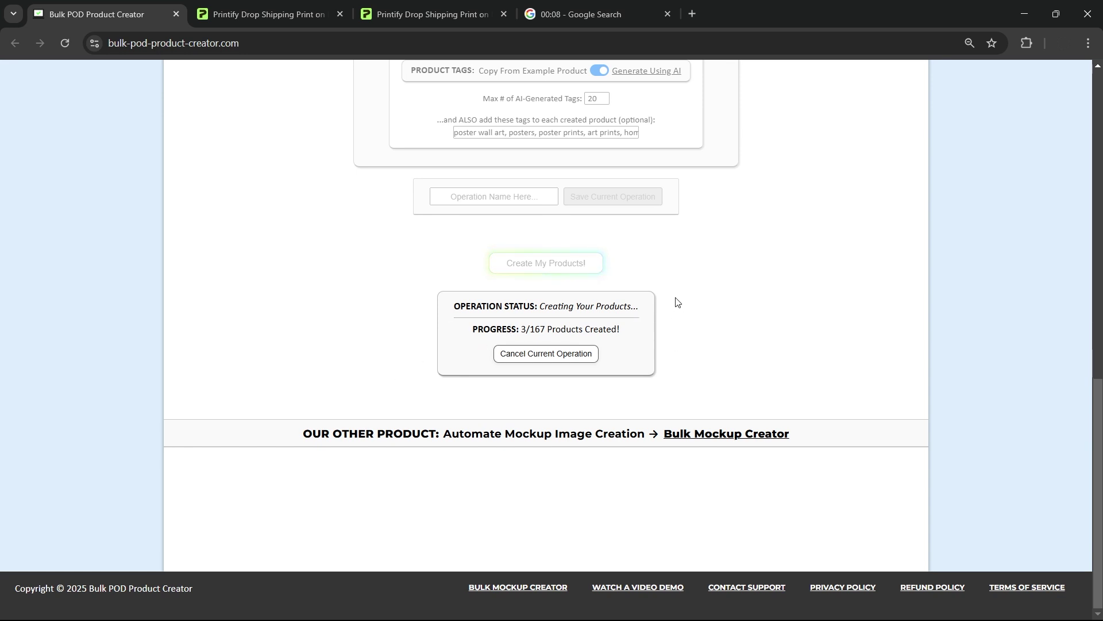
scroll(858, 283, up, 15)
scroll(810, 276, down, 12)
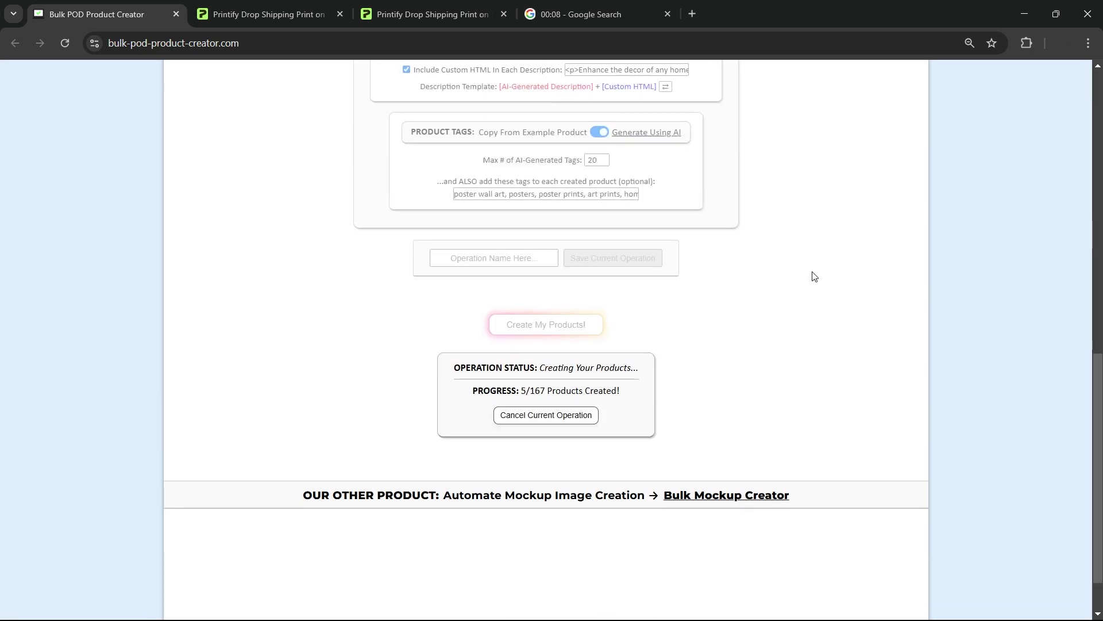
scroll(740, 383, up, 7)
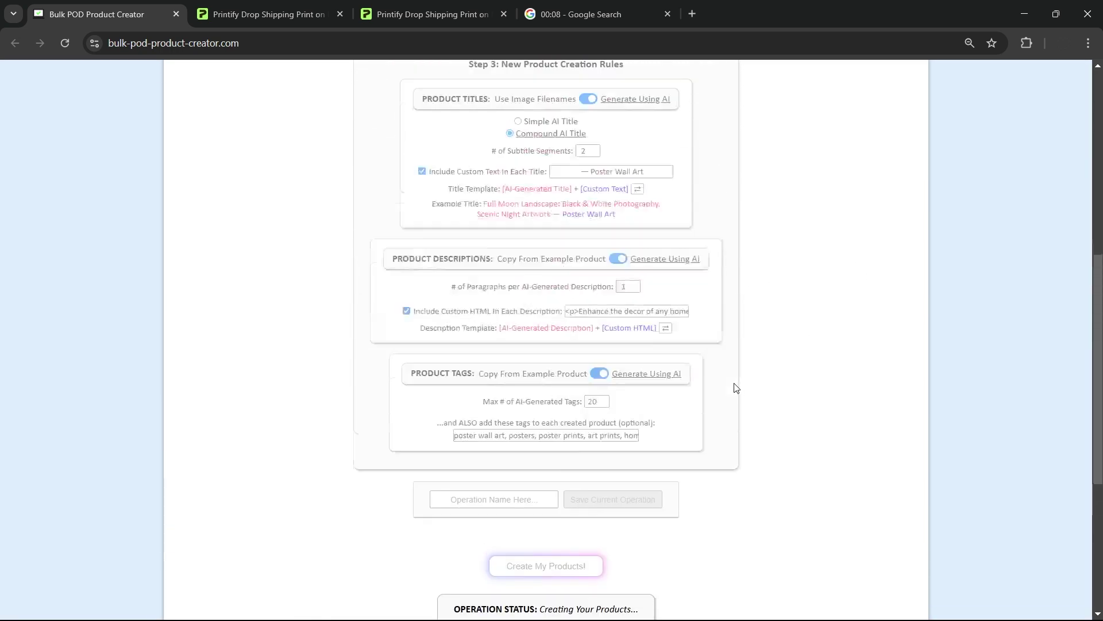
scroll(811, 350, up, 5)
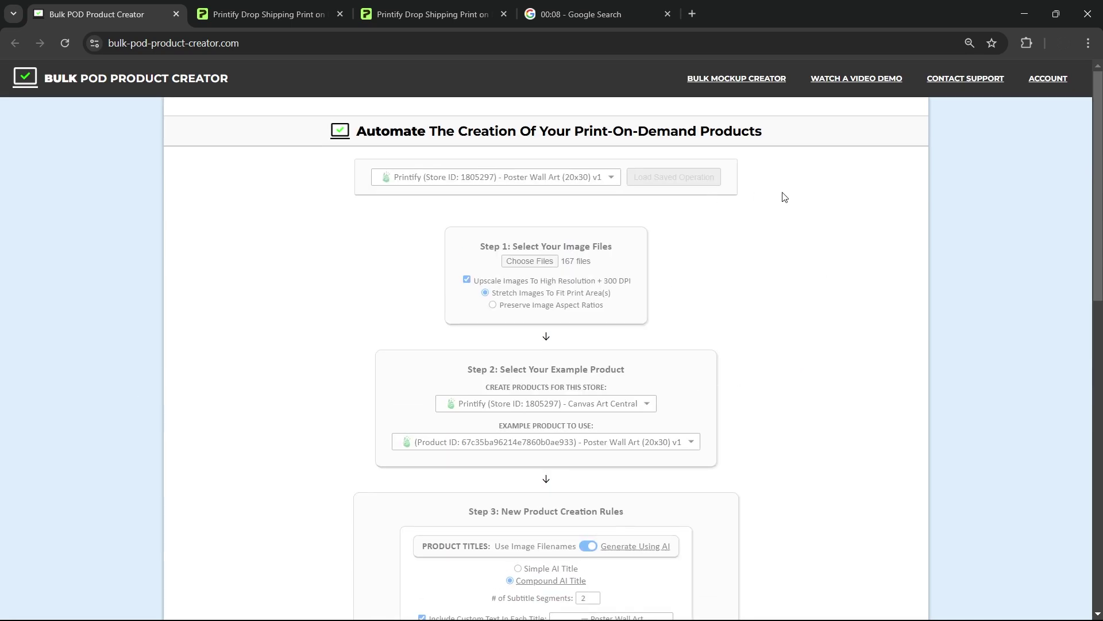
scroll(785, 199, down, 2)
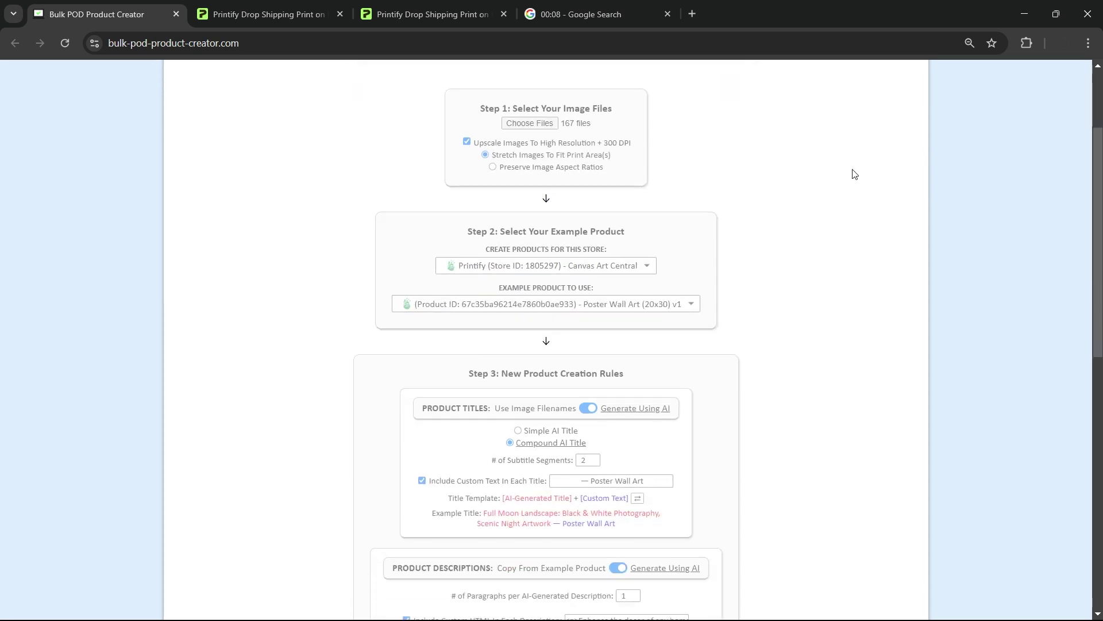
scroll(836, 303, down, 2)
scroll(845, 320, up, 4)
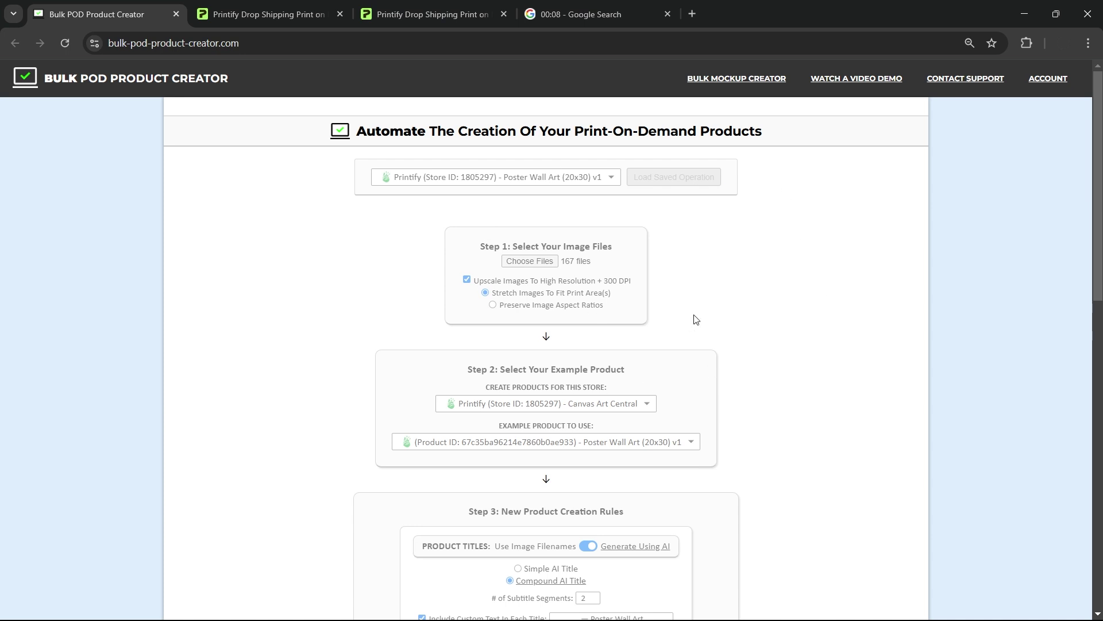
key(ctrl+0)
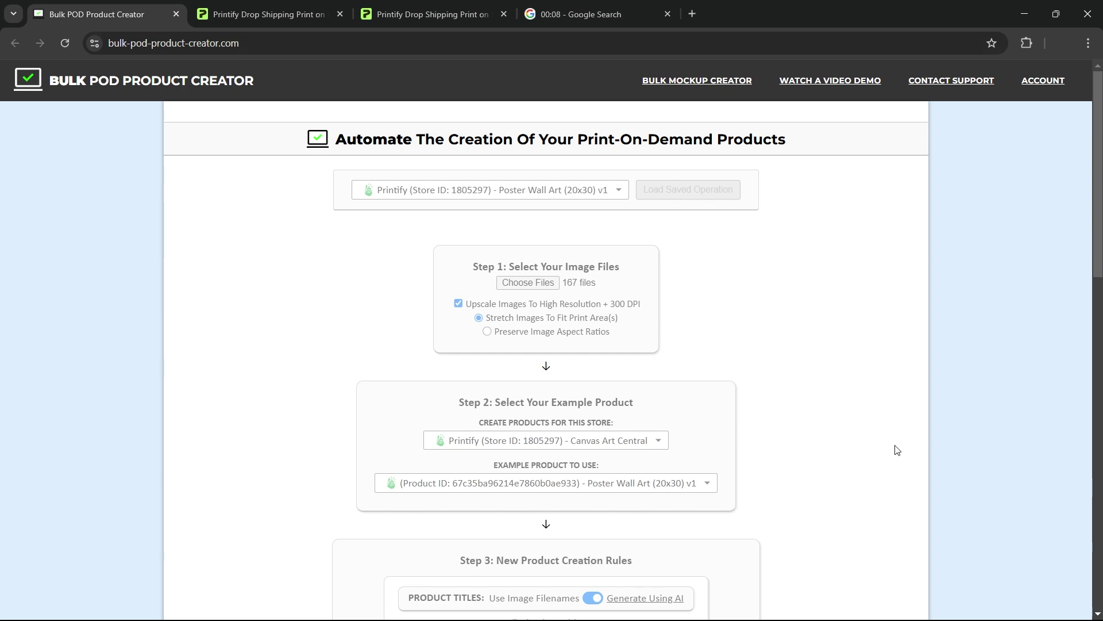
scroll(727, 303, down, 1)
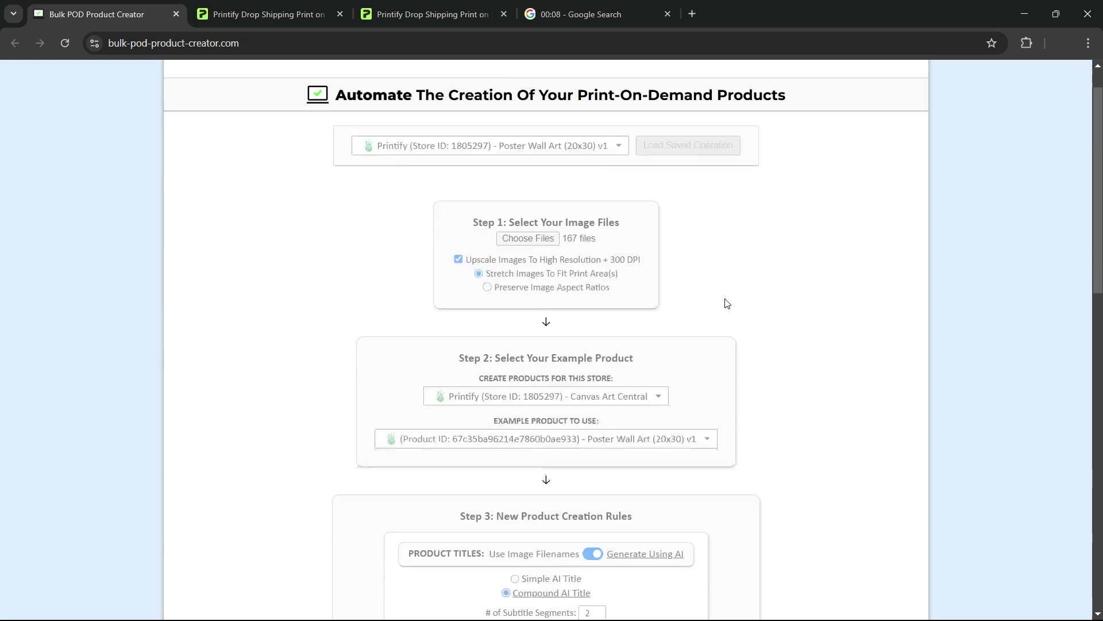
scroll(727, 303, down, 2)
- Examine the existing Printify products and the Poster Wall Art template product's mockups and pricing
click(323, 11)
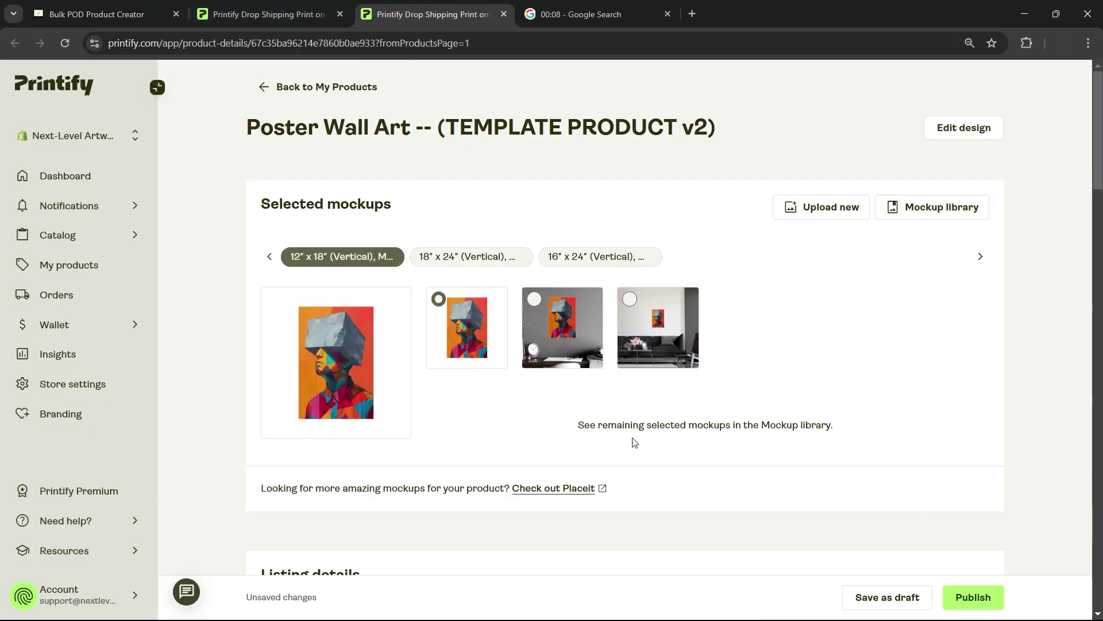
key(ctrl+1)
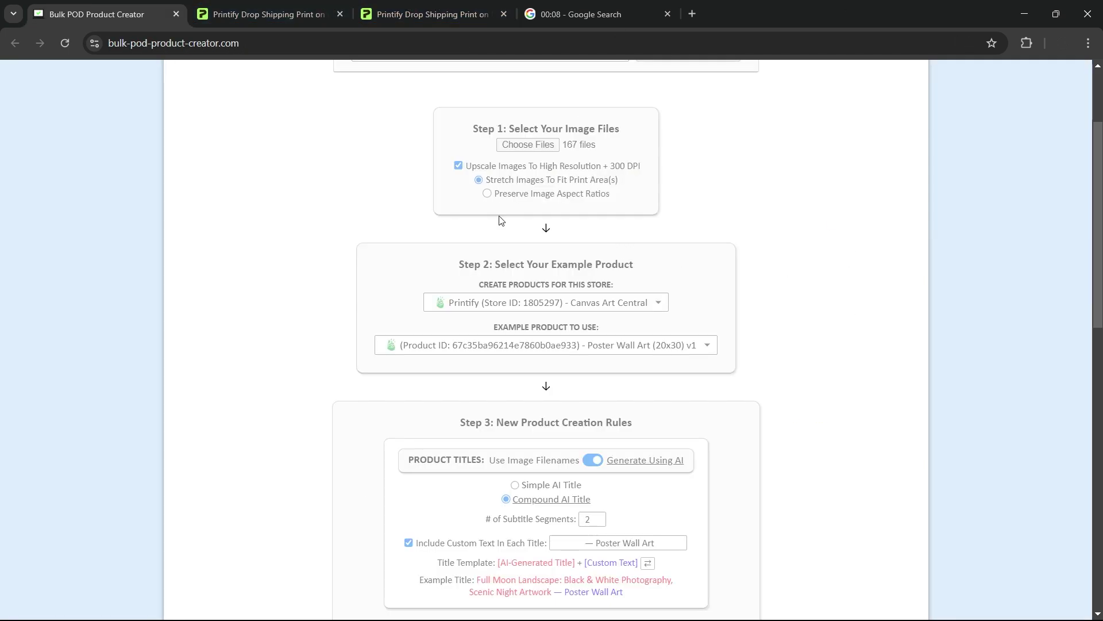
click(270, 14)
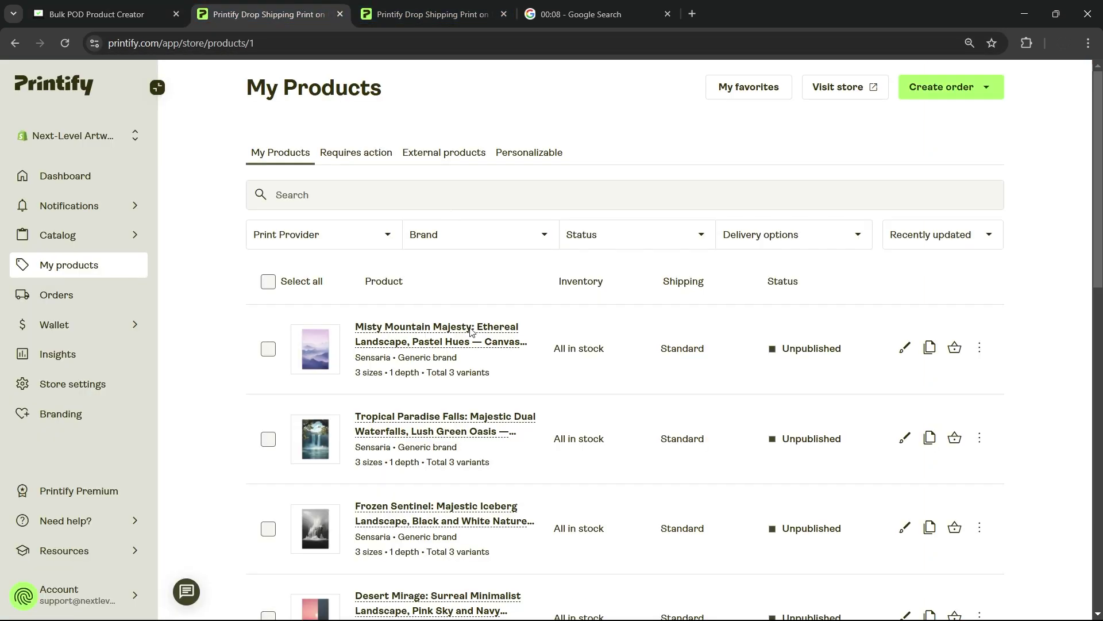
key(ctrl+3)
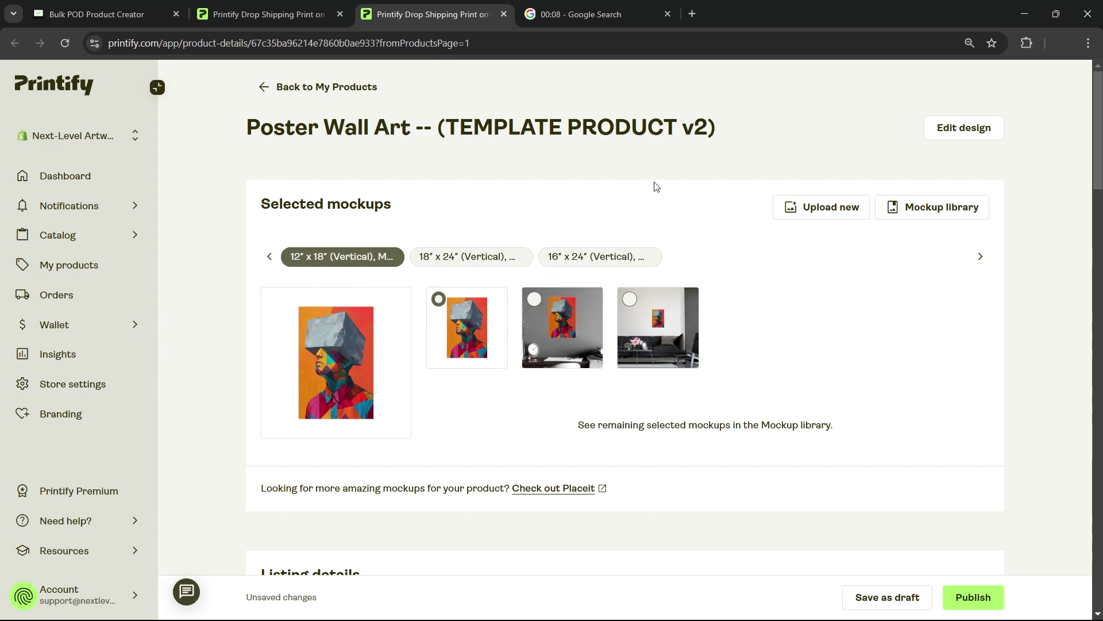
scroll(956, 241, down, 14)
scroll(996, 281, down, 6)
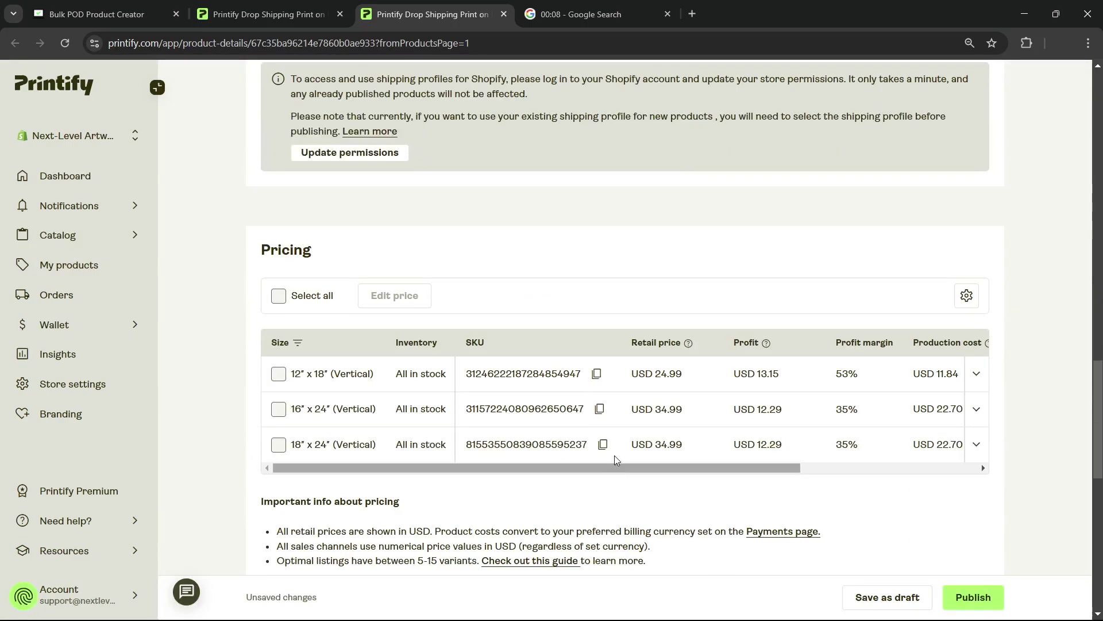
scroll(900, 245, up, 5)
scroll(901, 246, up, 15)
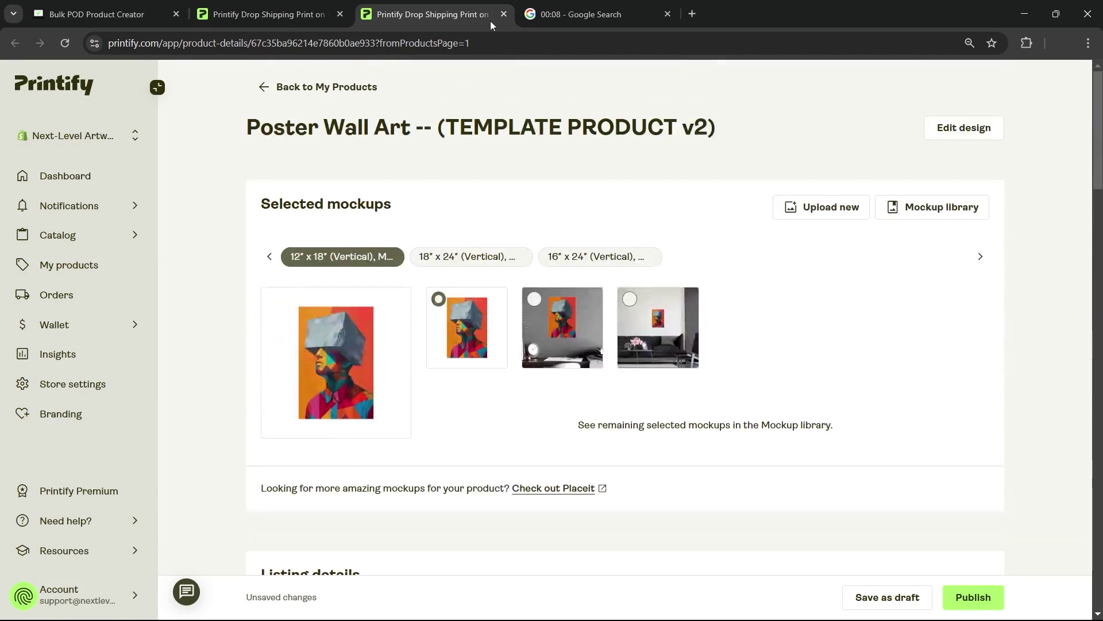
- Compare the operation's image scaling and example product settings with the poster template product in Printify
click(80, 11)
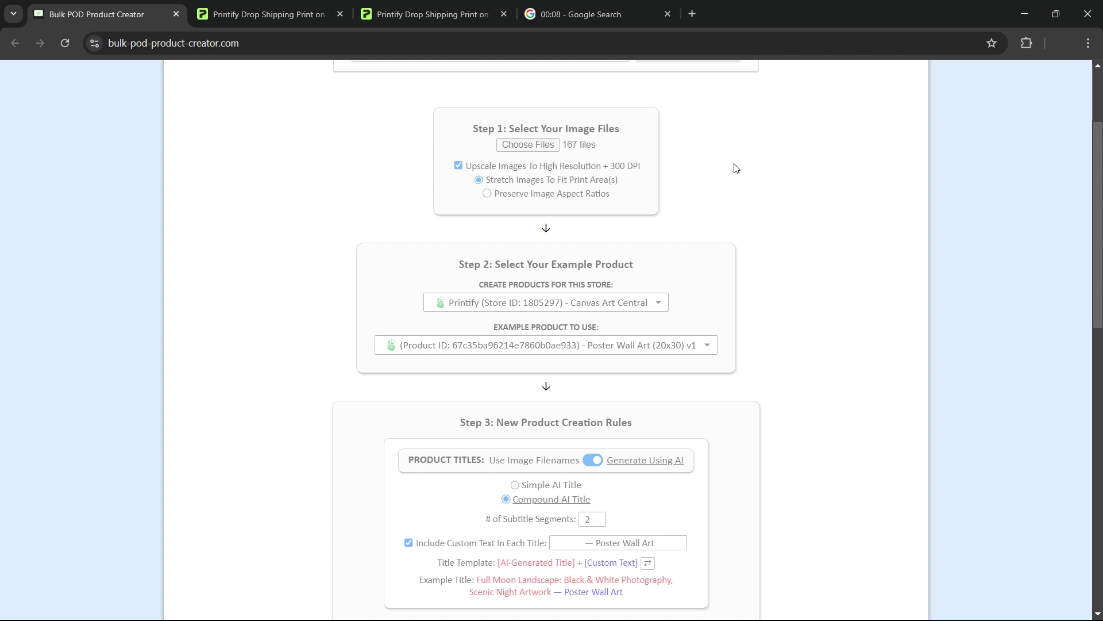
key(ctrl+3)
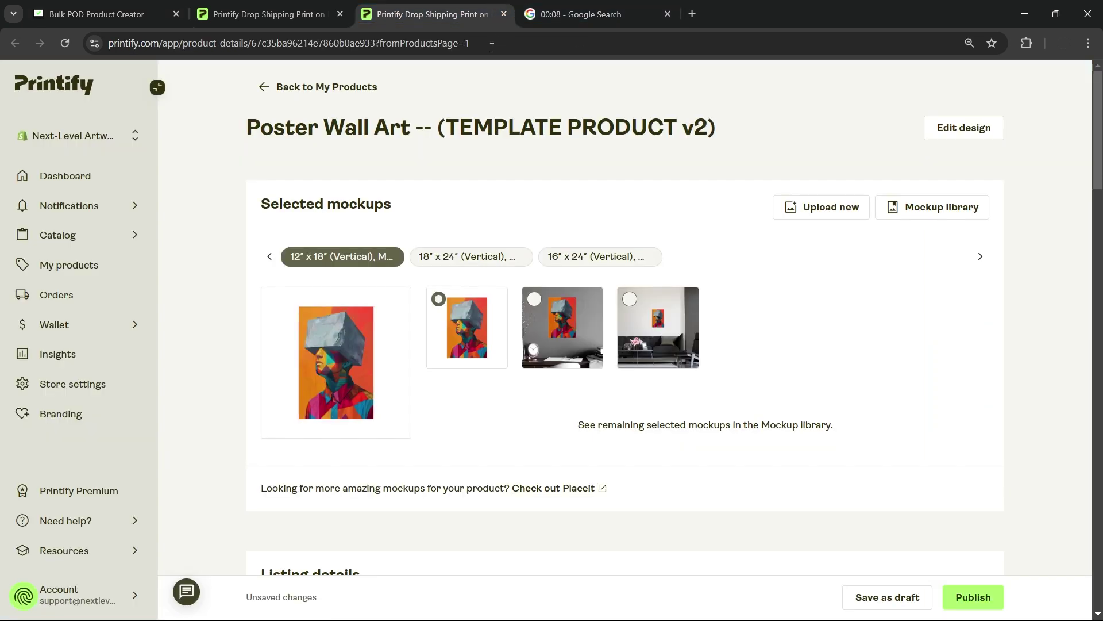
click(74, 7)
scroll(503, 277, up, 1)
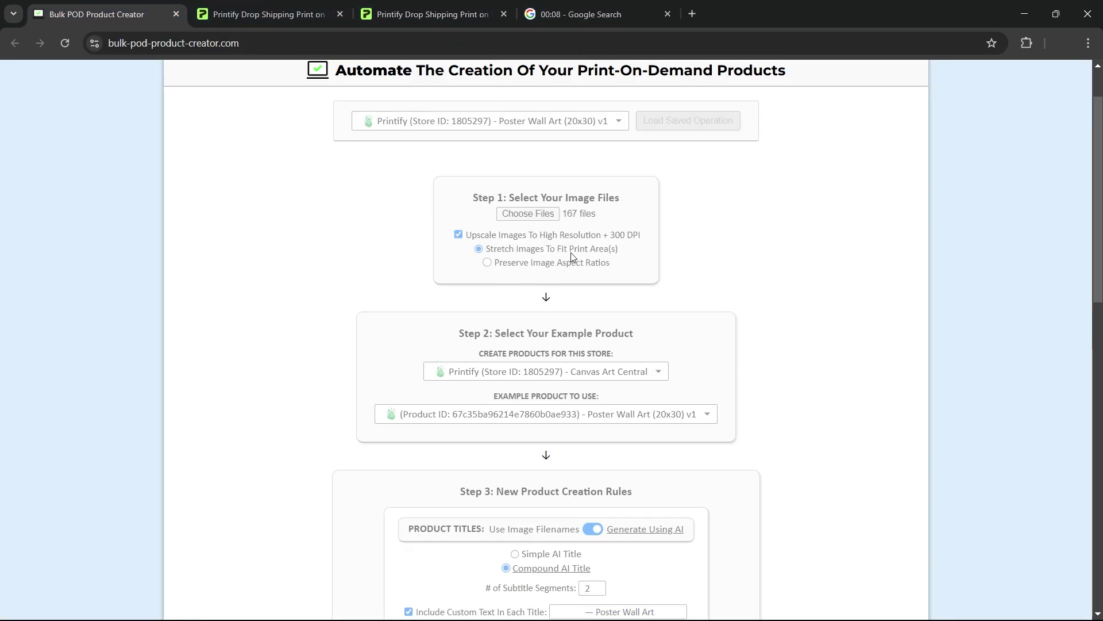
click(468, 15)
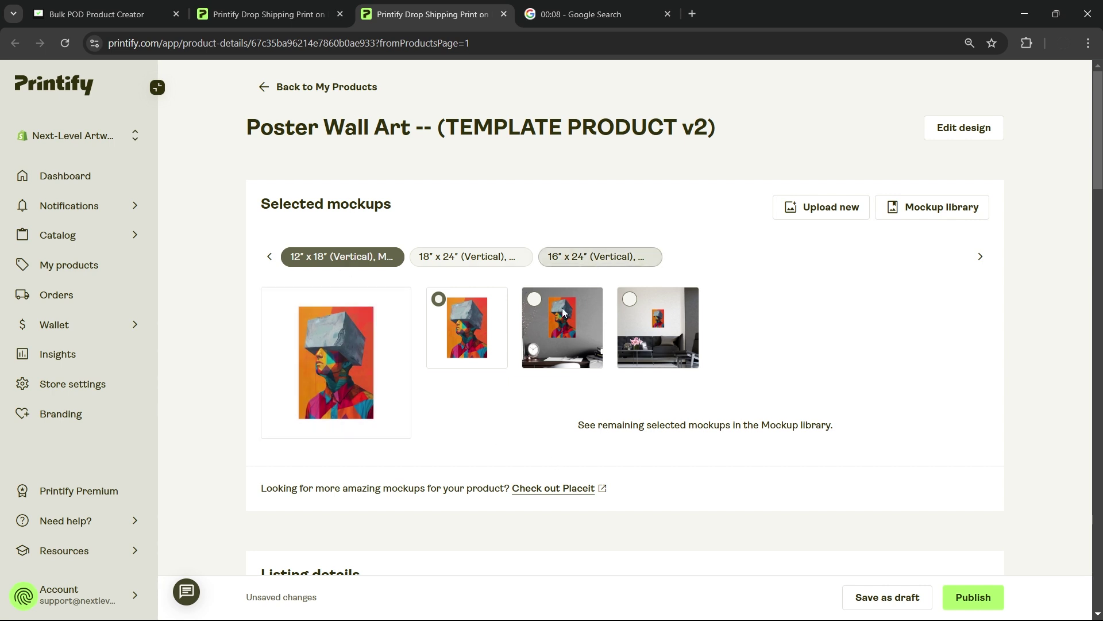
click(109, 14)
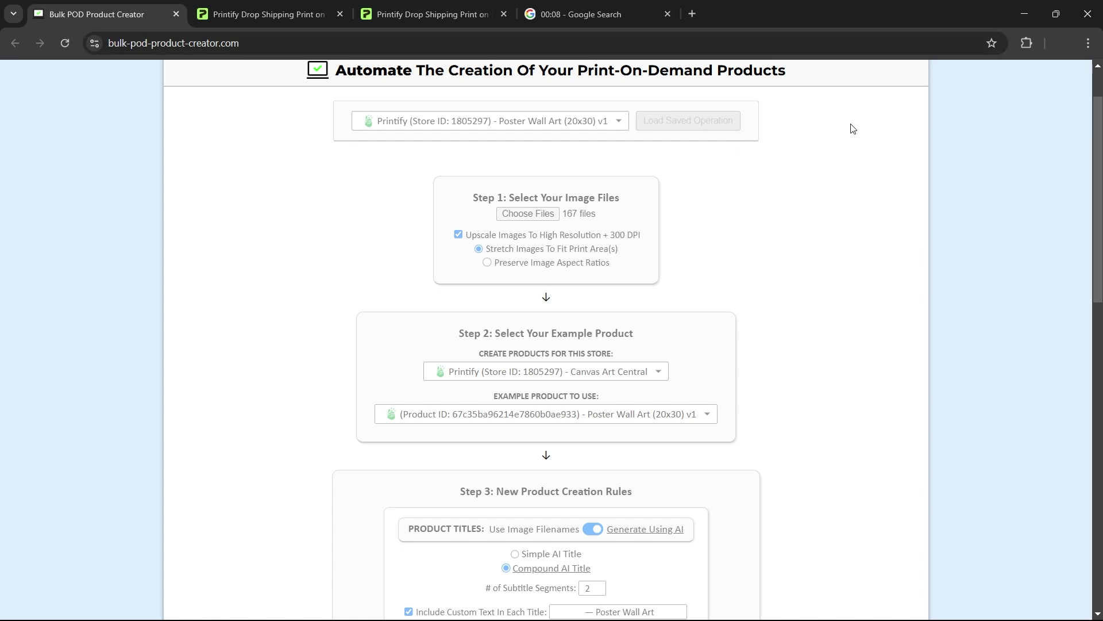
- Review the creation rules for product titles, descriptions and tags, and check the operation's progress
key(ctrl+minus)
scroll(126, 608, down, 5)
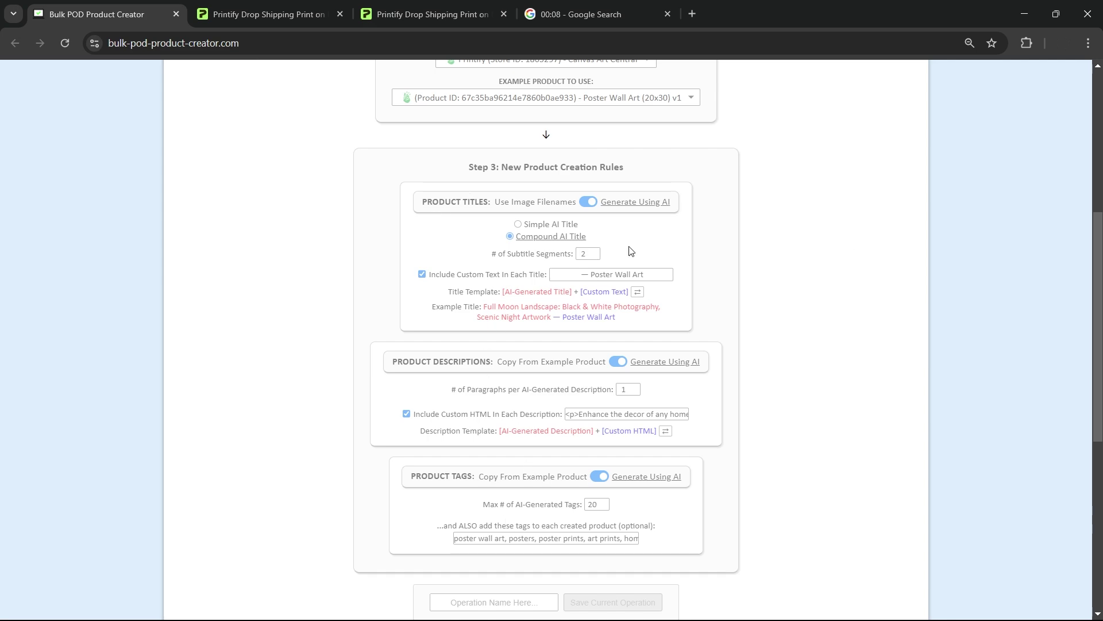
scroll(807, 293, up, 6)
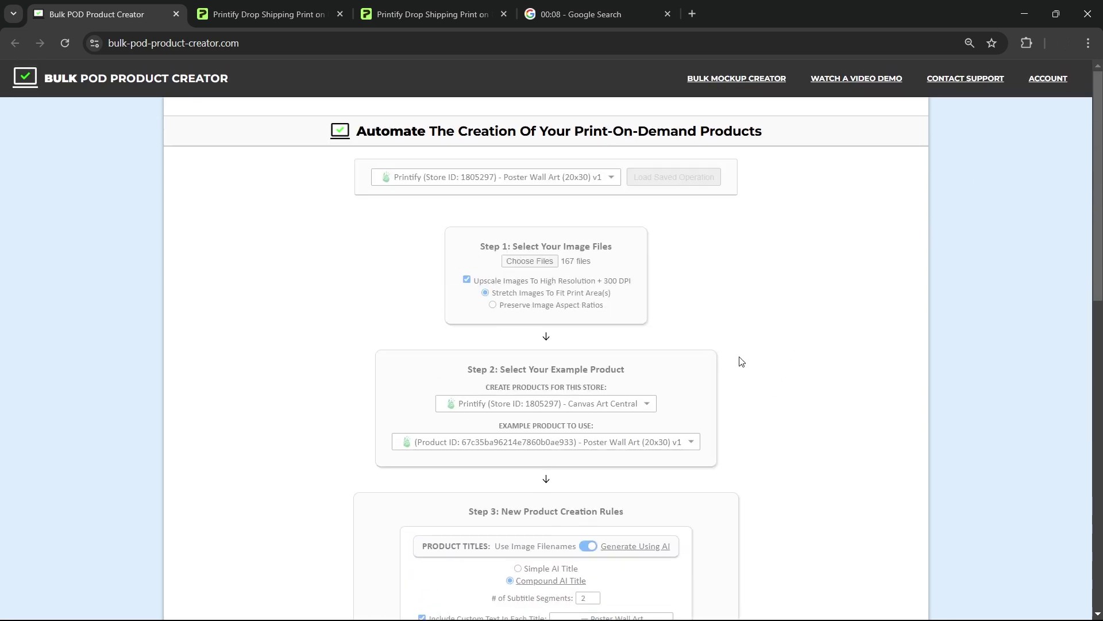
key(ctrl+plus)
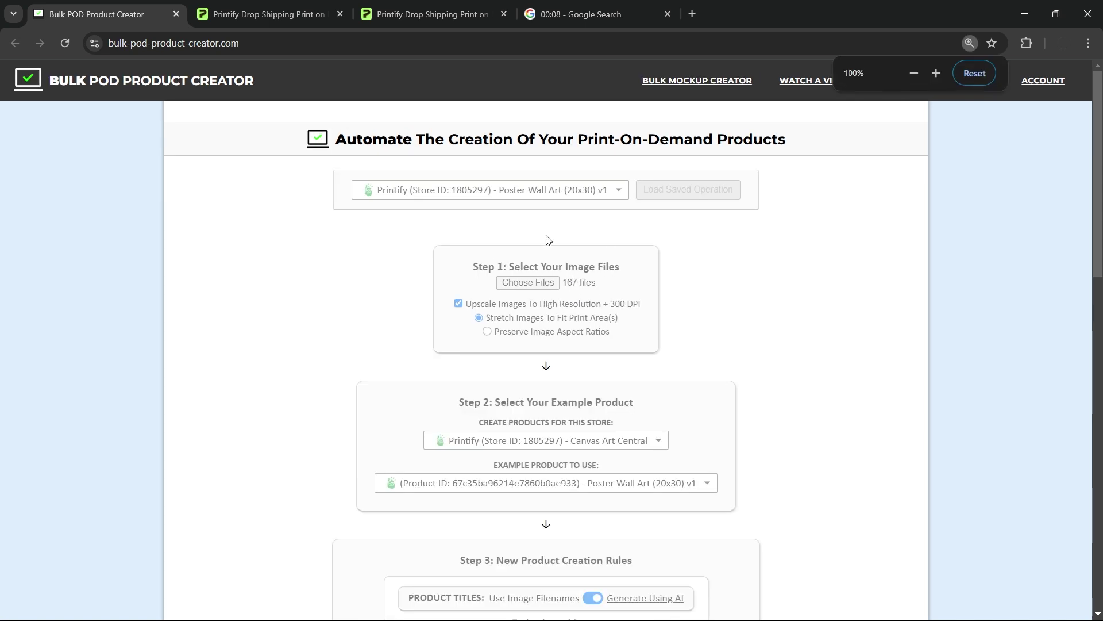
scroll(619, 291, down, 6)
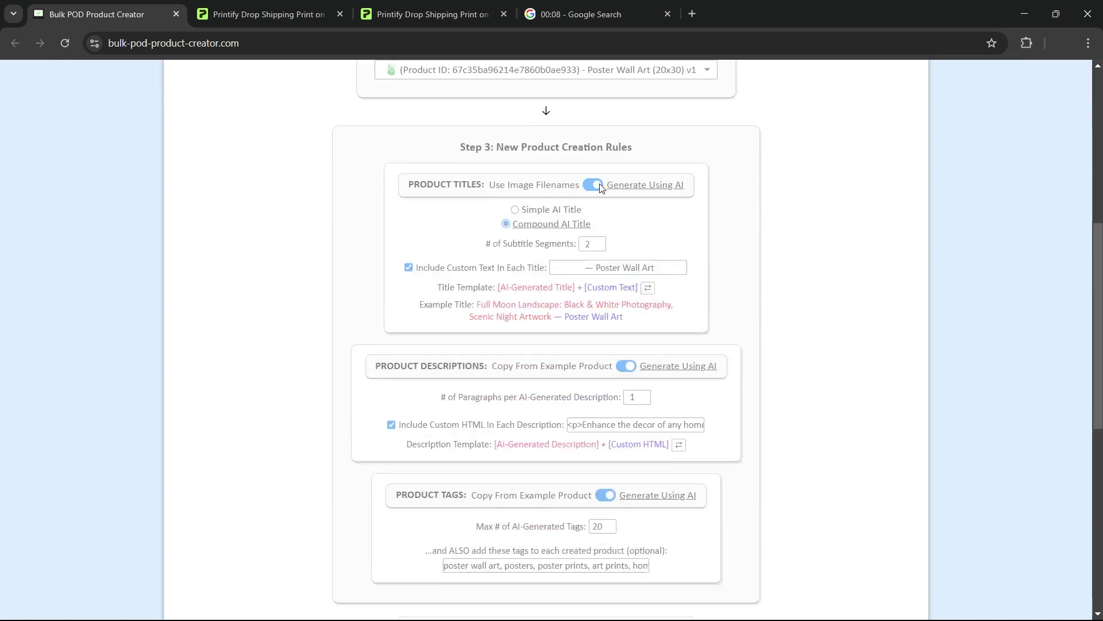
scroll(457, 202, down, 1)
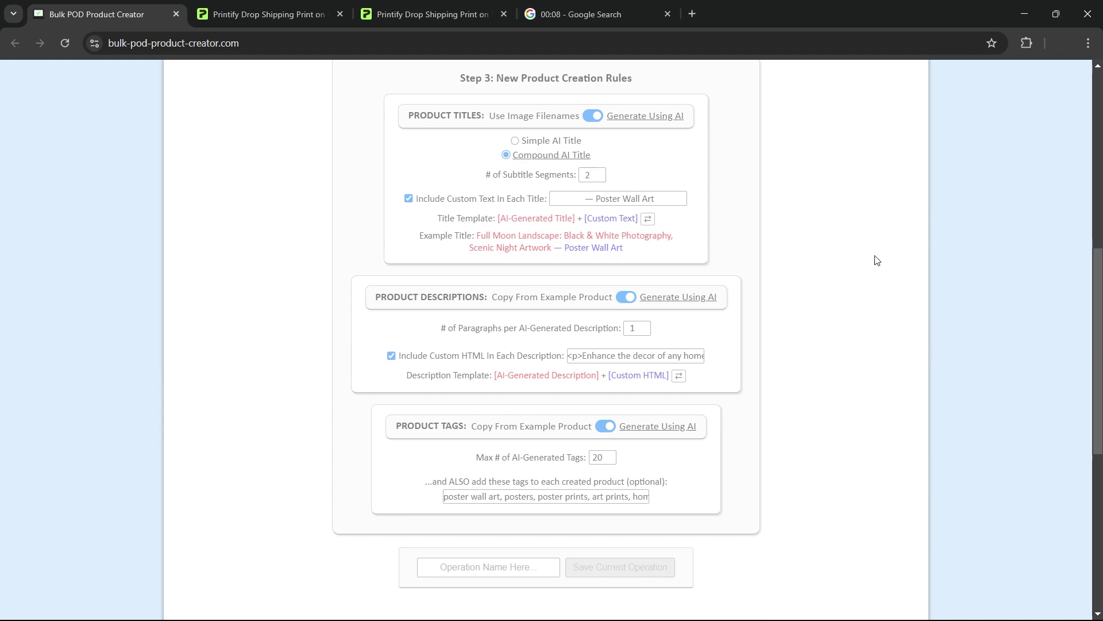
scroll(882, 258, up, 7)
key(ctrl+minus)
scroll(862, 267, down, 2)
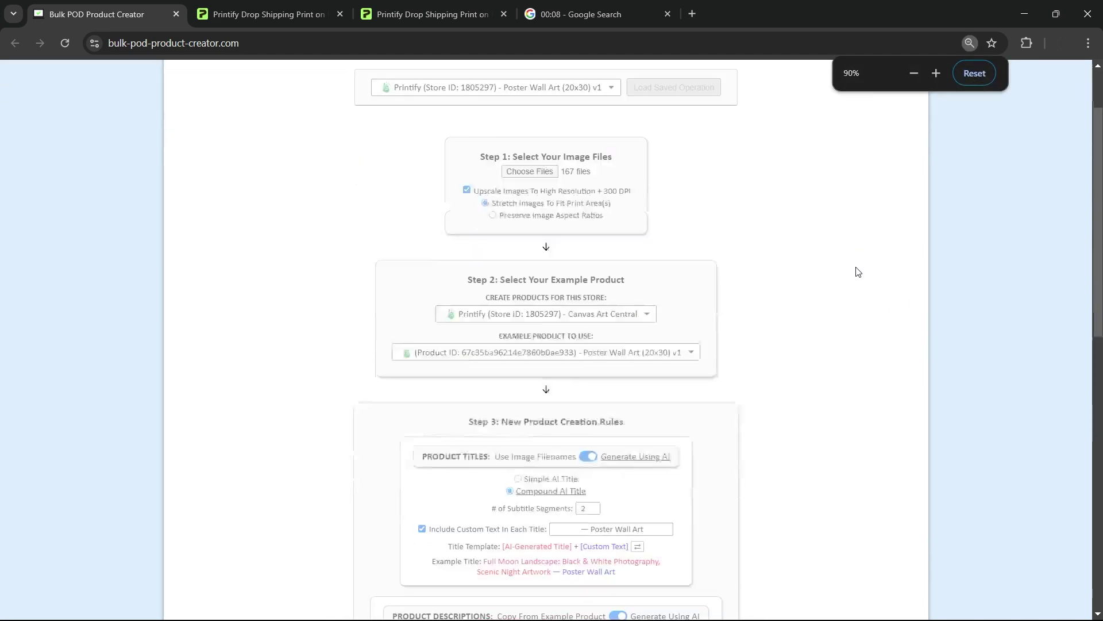
scroll(856, 248, down, 2)
scroll(747, 373, down, 8)
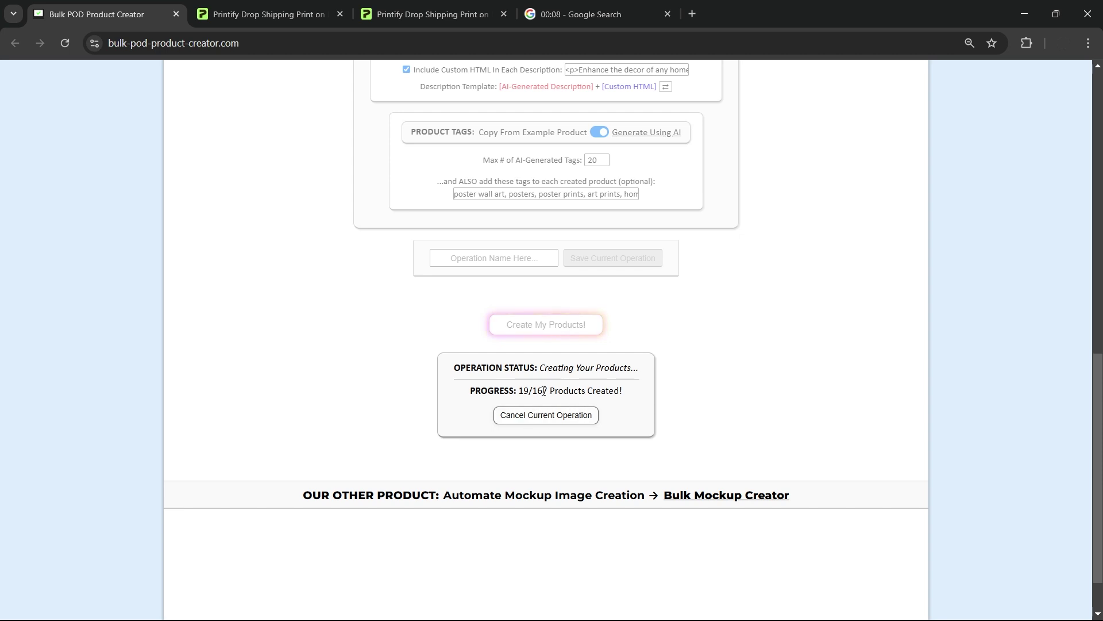
- Switch to Printify's My Products page and refresh the product list
click(264, 15)
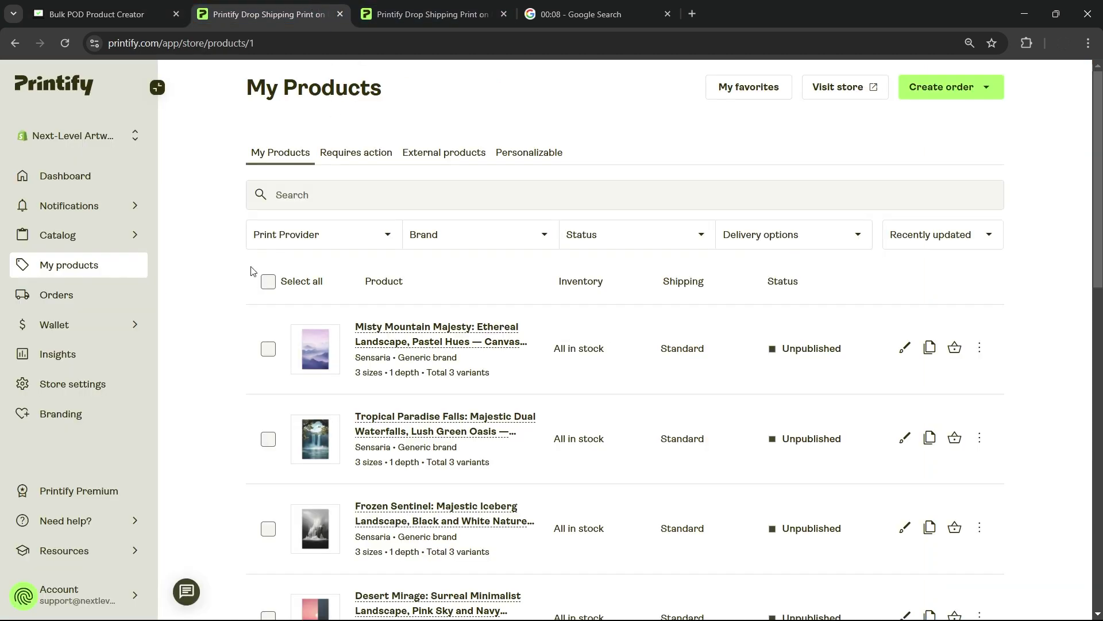
click(66, 42)
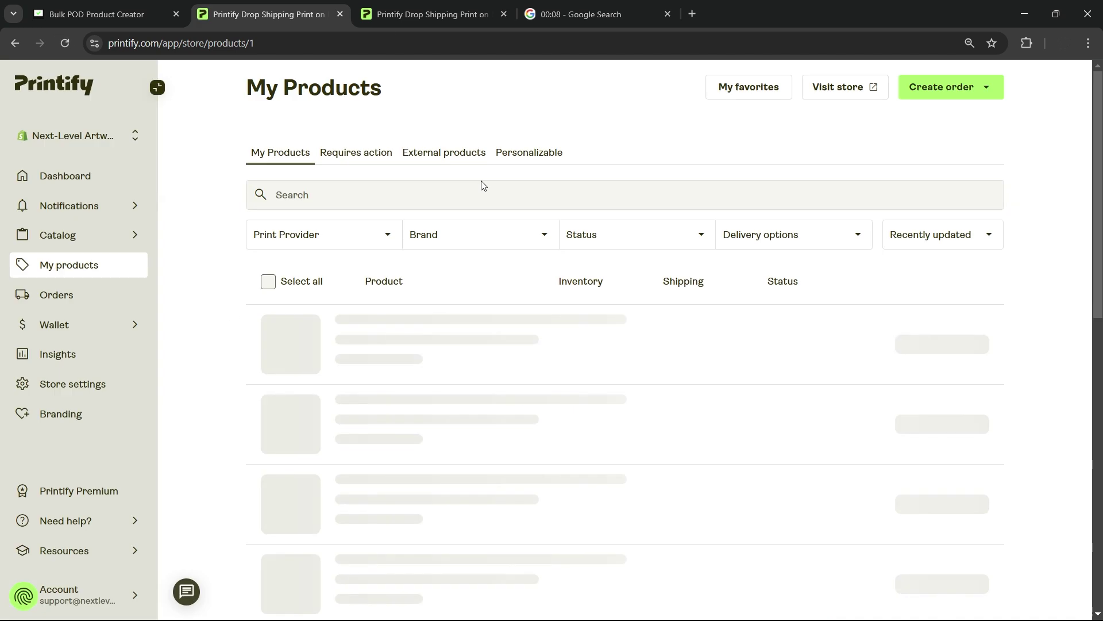
- Browse the newly created products and open Mindscape Eruption and Cosmic Rider: Neon Astronaut Adventure in separate browser tabs
scroll(505, 177, down, 10)
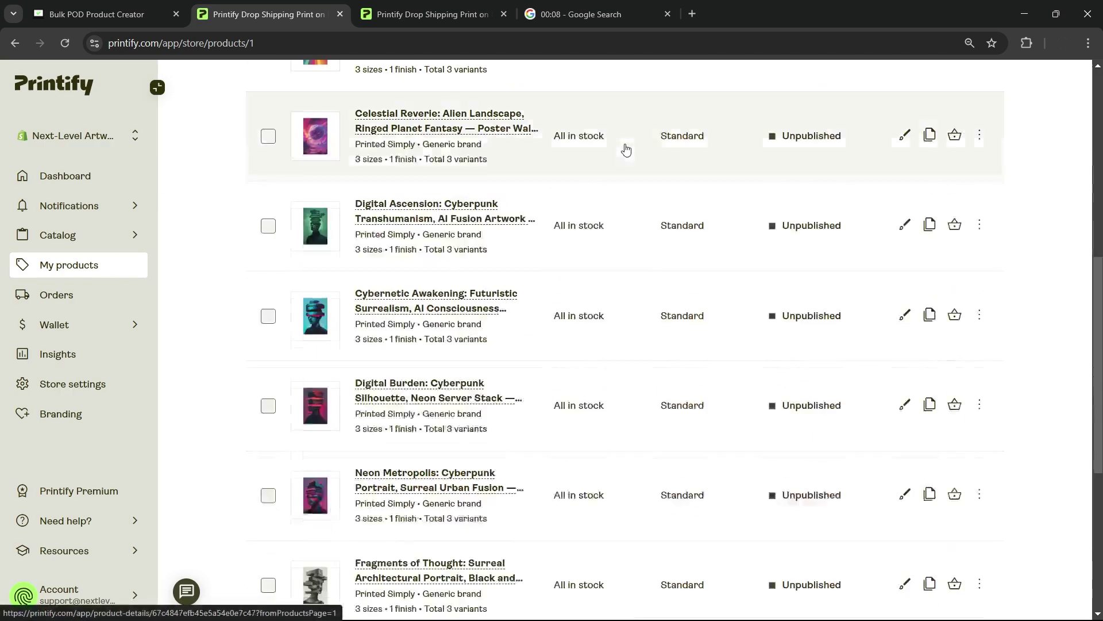
scroll(574, 196, down, 2)
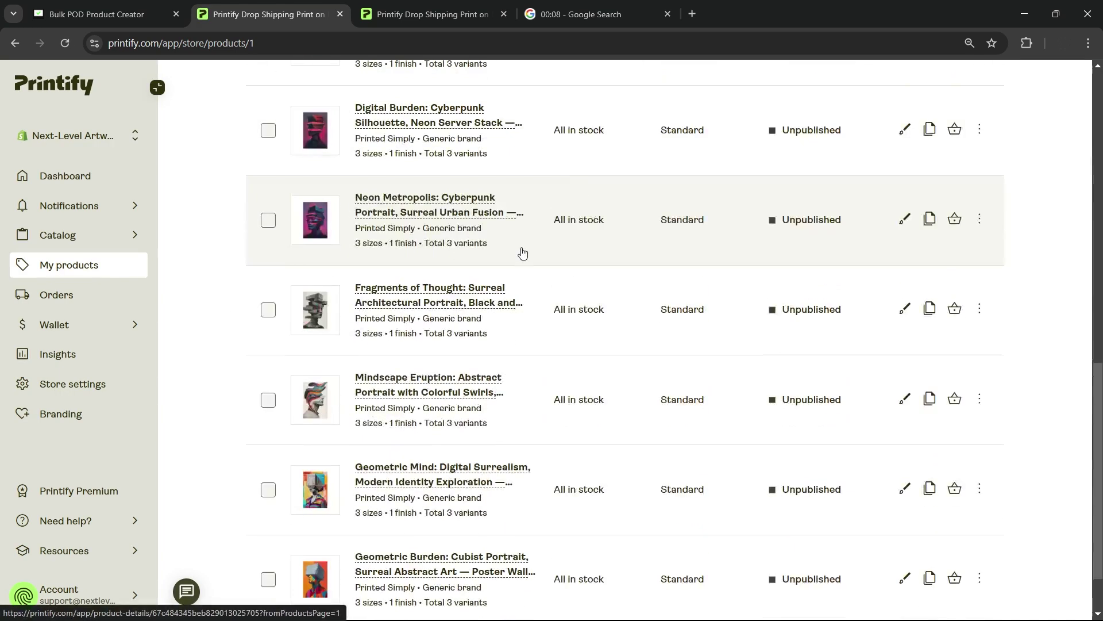
scroll(517, 270, up, 1)
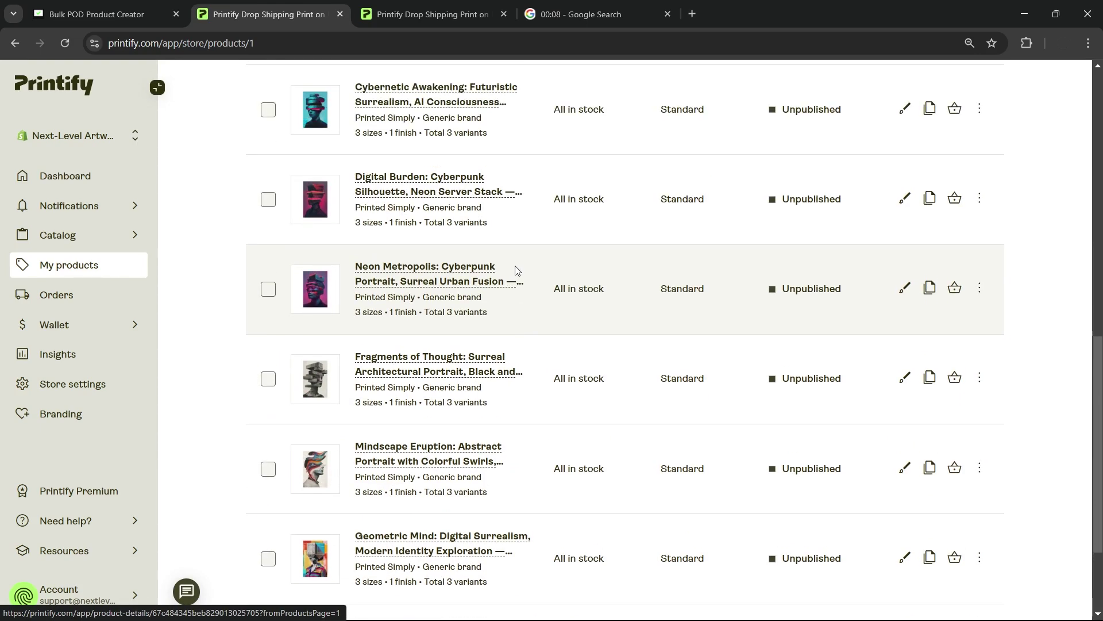
middle_click(410, 472)
scroll(373, 436, up, 3)
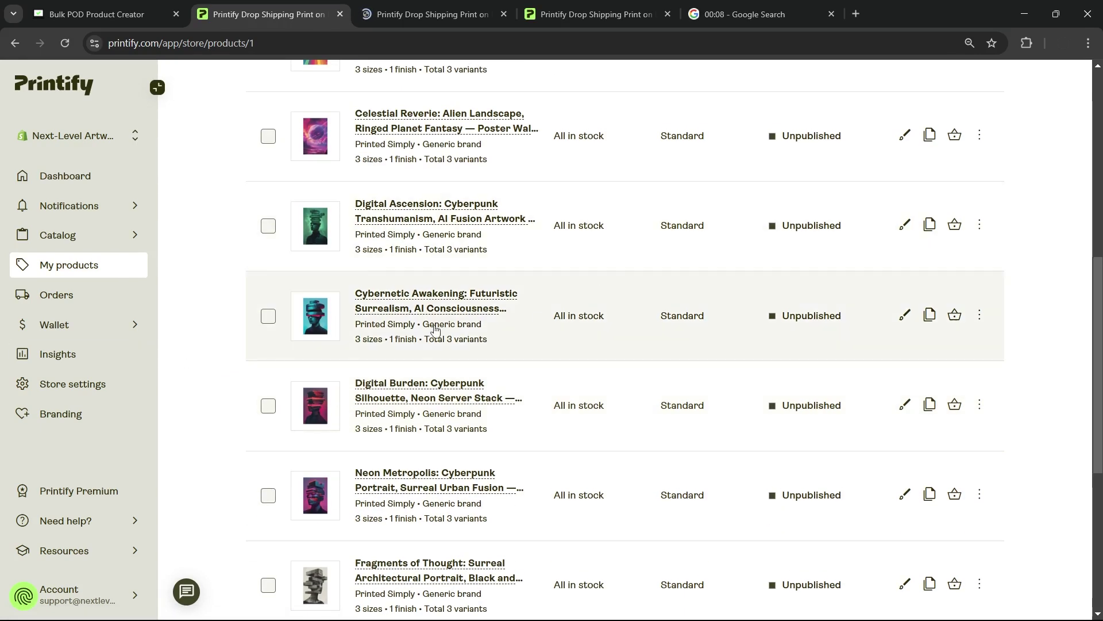
scroll(789, 166, up, 2)
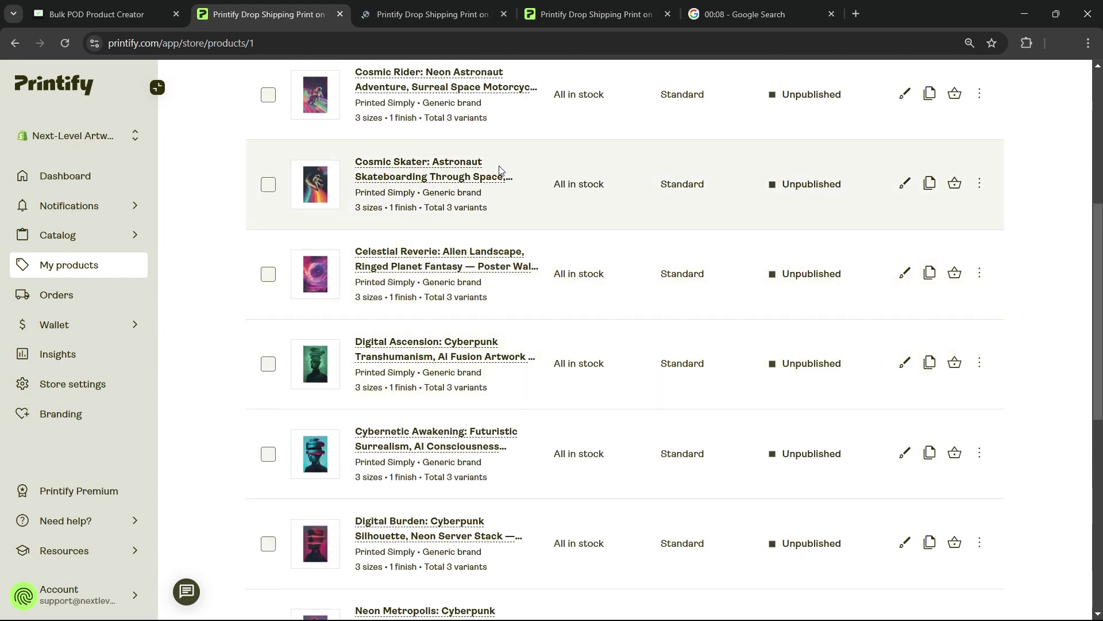
scroll(443, 119, up, 2)
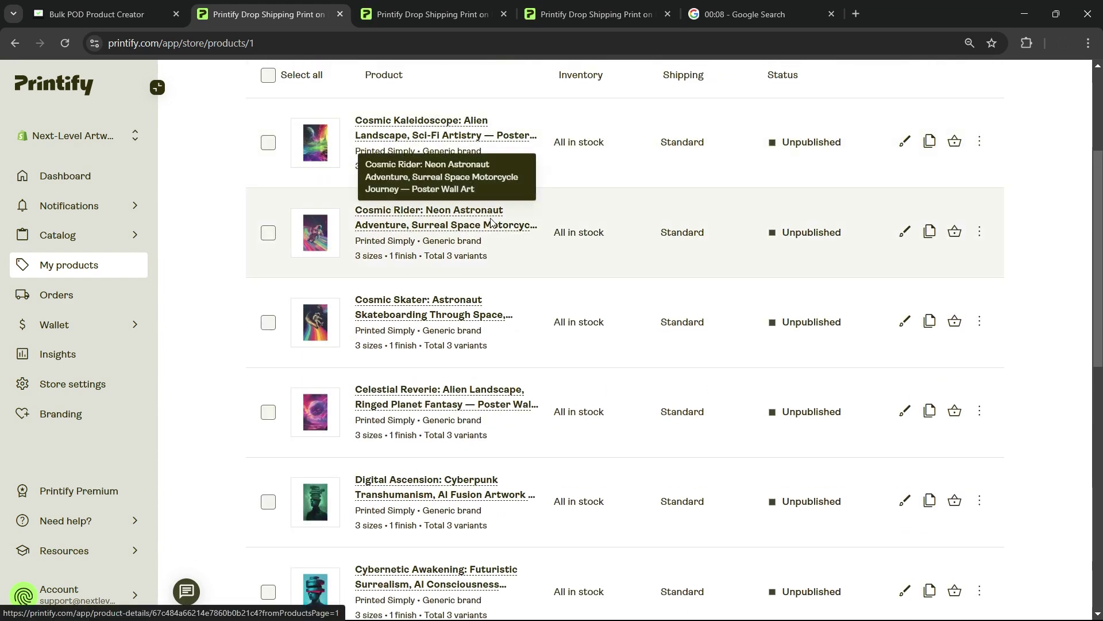
middle_click(431, 214)
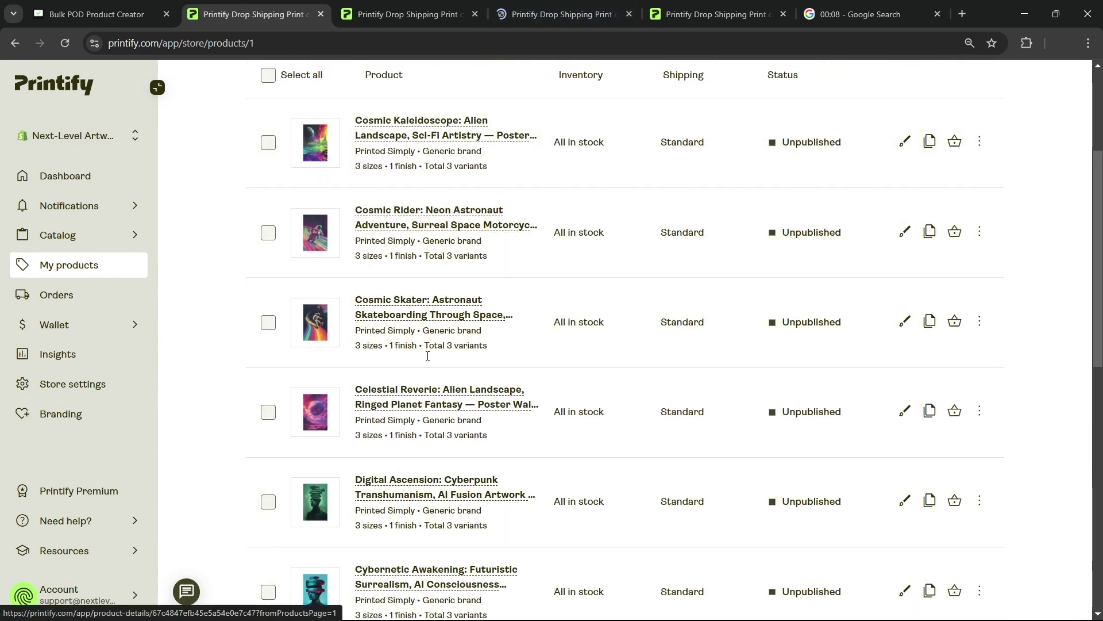
- Examine the Mindscape Eruption product's mockups and its title, including the "Poster Wall Art" custom text at the end
key(ctrl+Tab)
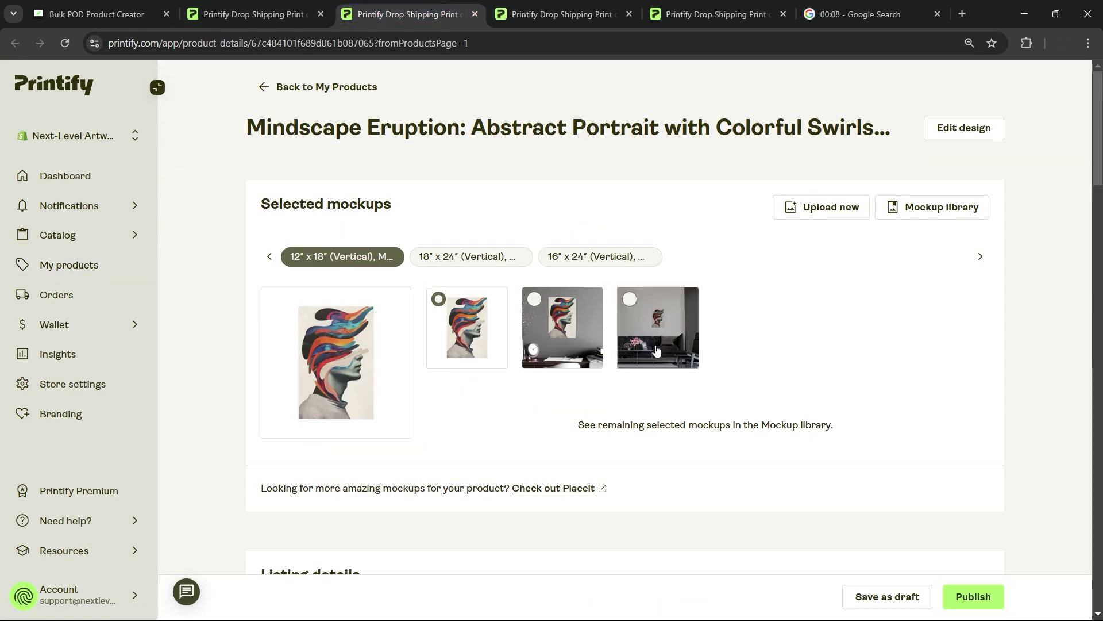
scroll(665, 358, down, 6)
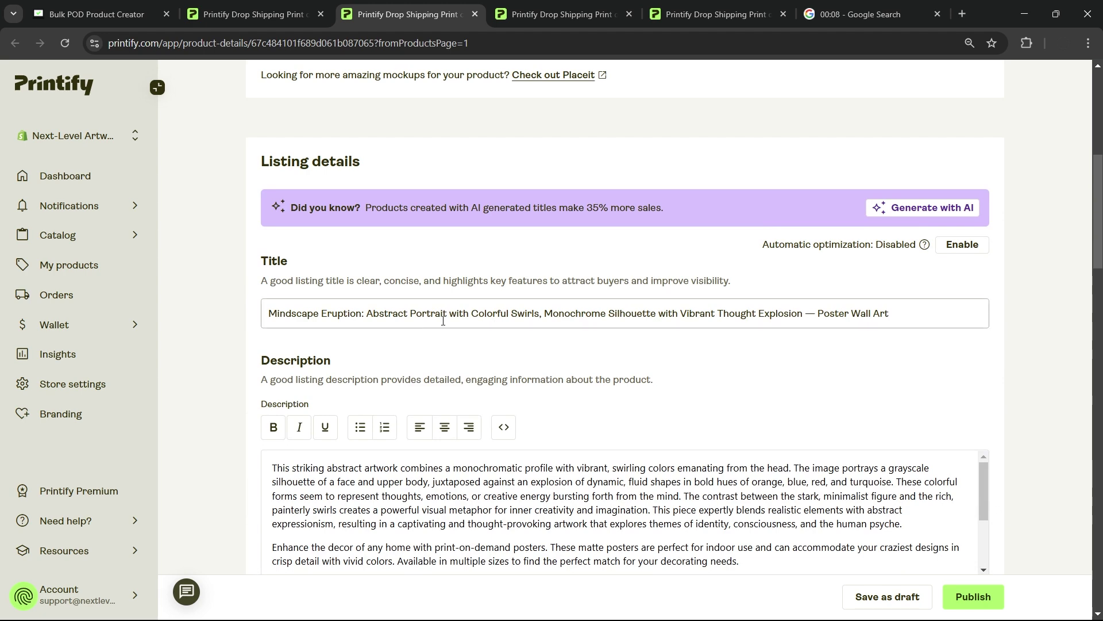
scroll(514, 322, up, 6)
scroll(703, 374, down, 5)
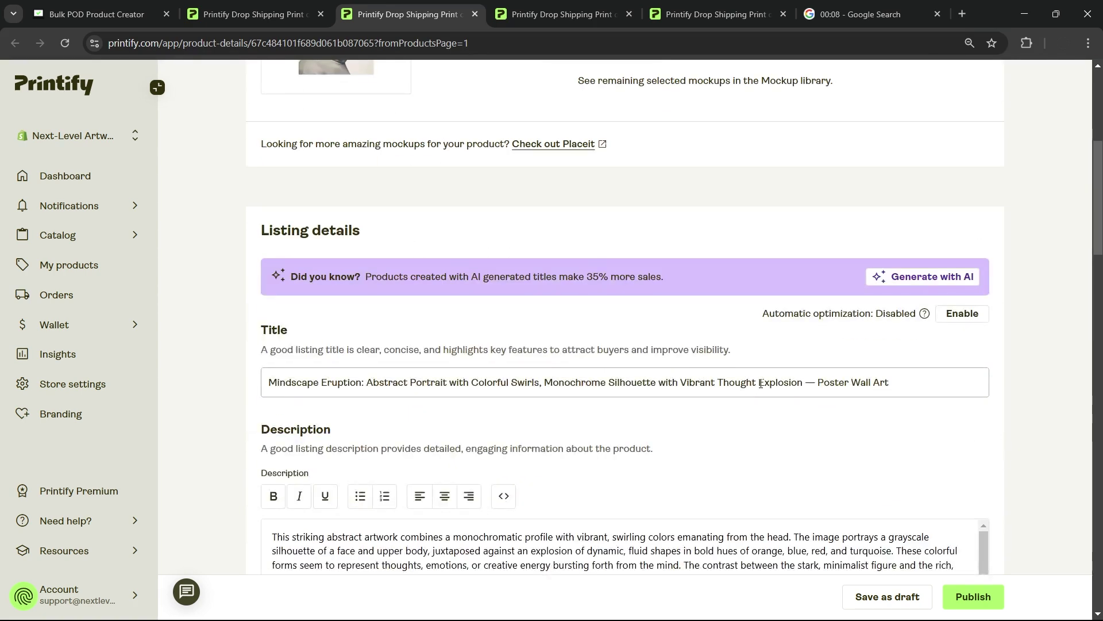
scroll(762, 383, up, 5)
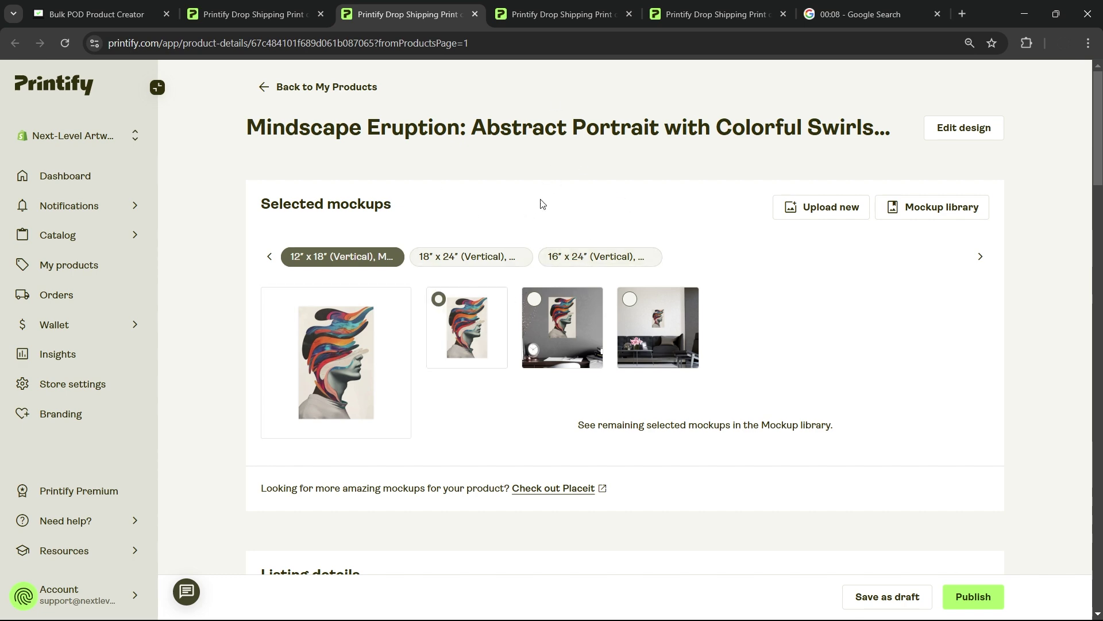
scroll(489, 282, down, 7)
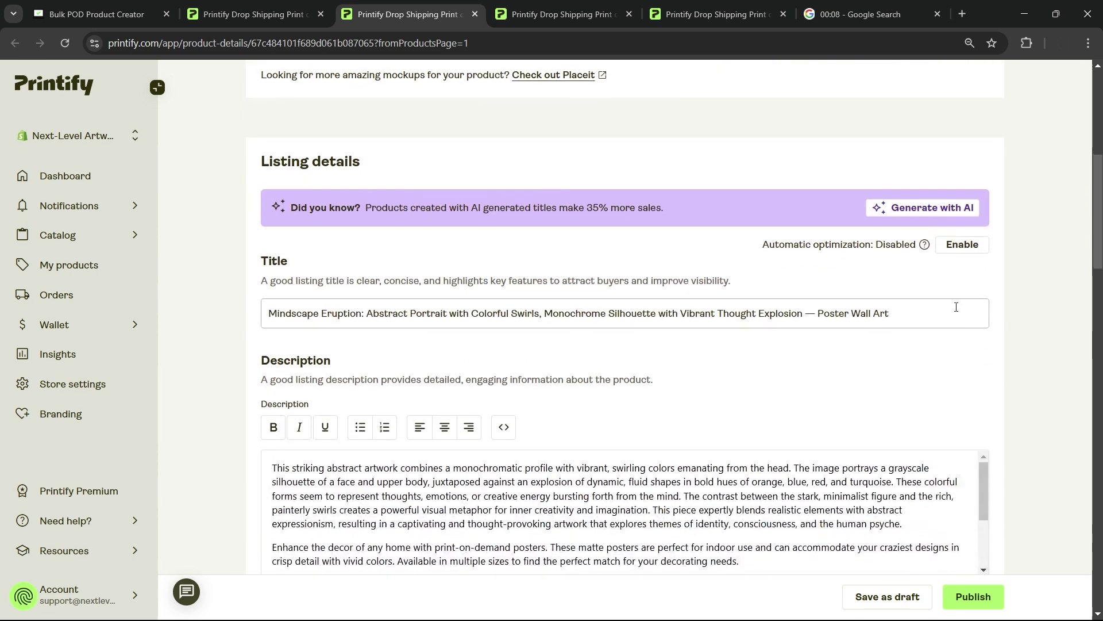
drag(925, 319, 829, 309)
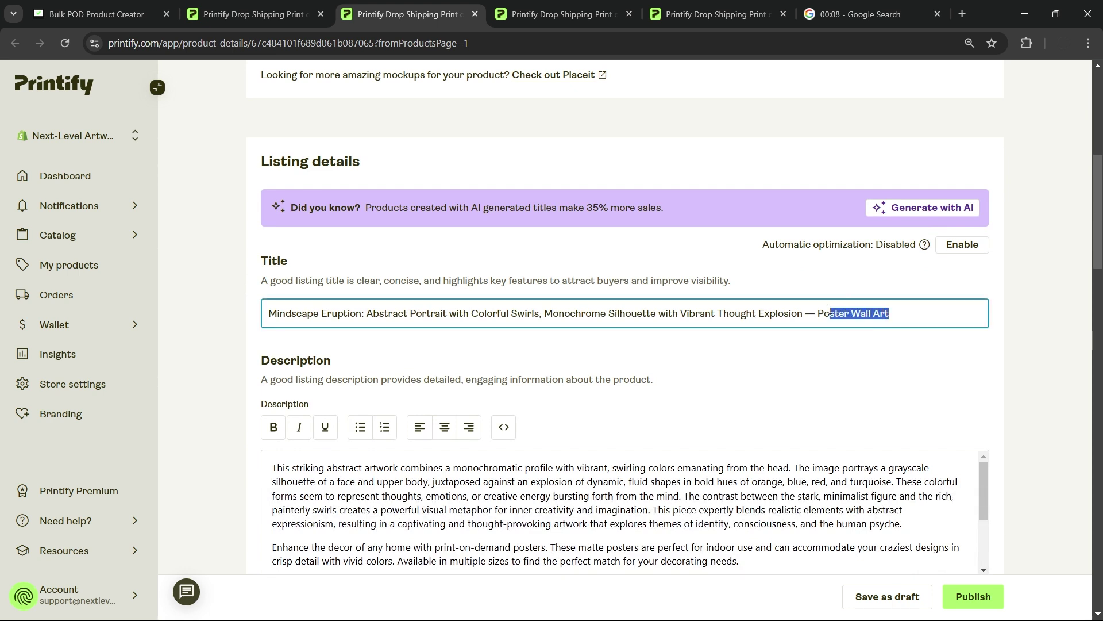
click(862, 341)
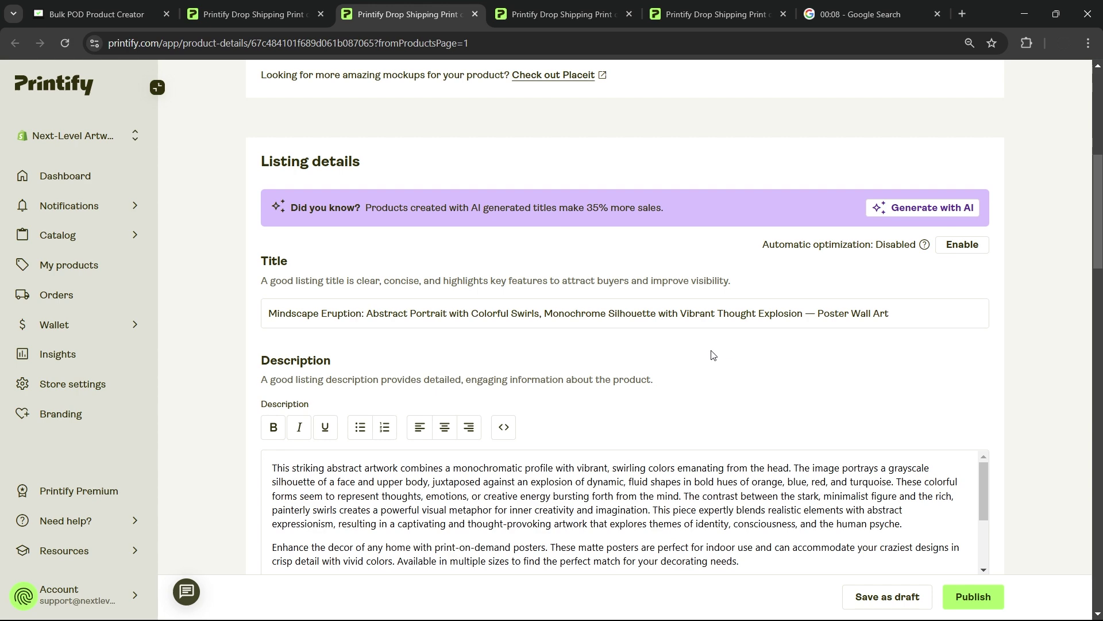
- Read the Mindscape Eruption product's description and compare it with the artwork in the mockups
scroll(474, 439, down, 2)
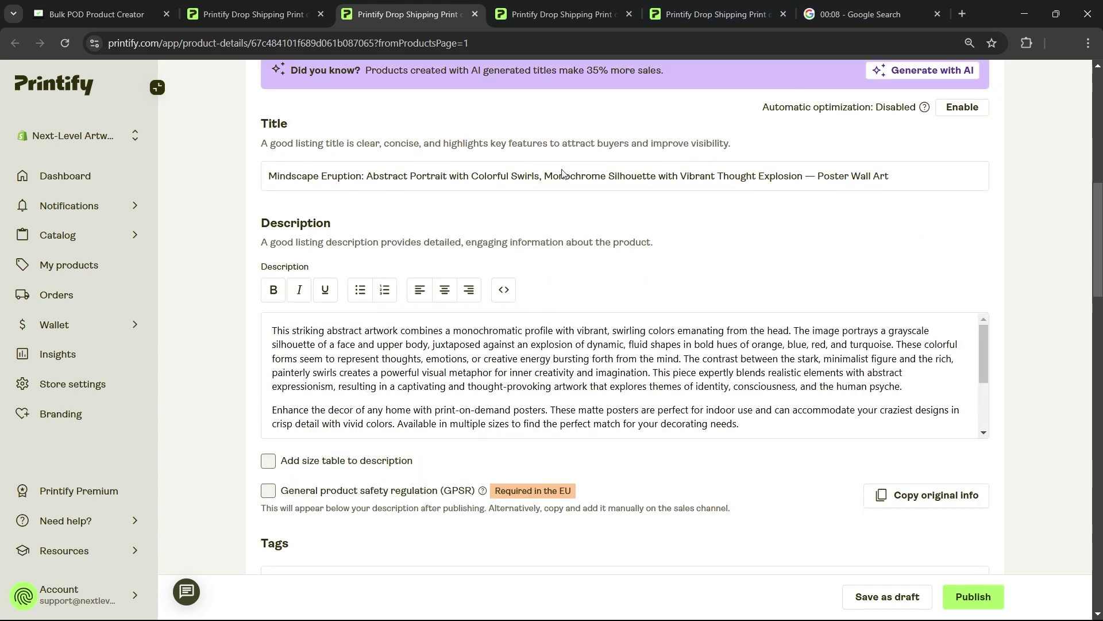
scroll(578, 291, up, 10)
scroll(510, 352, down, 7)
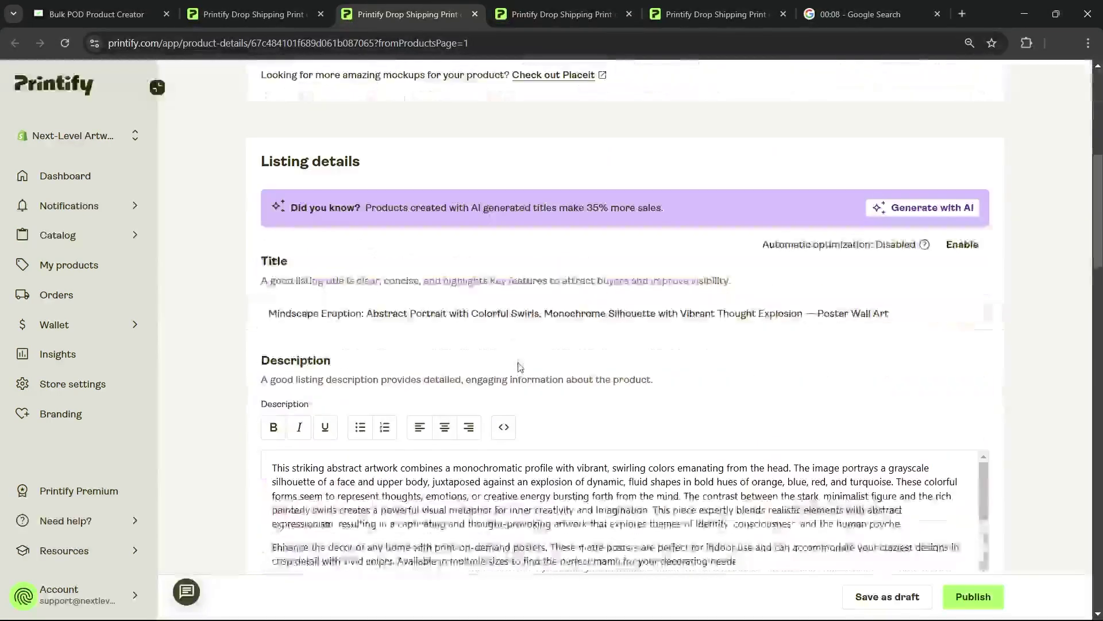
scroll(574, 287, down, 2)
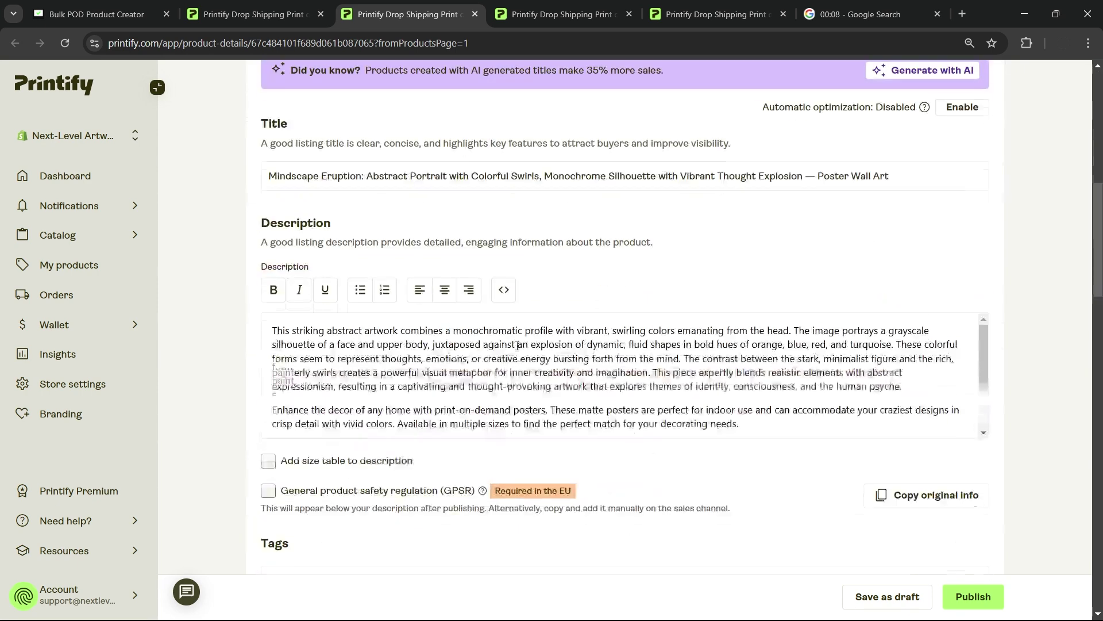
triple_click(463, 349)
click(374, 341)
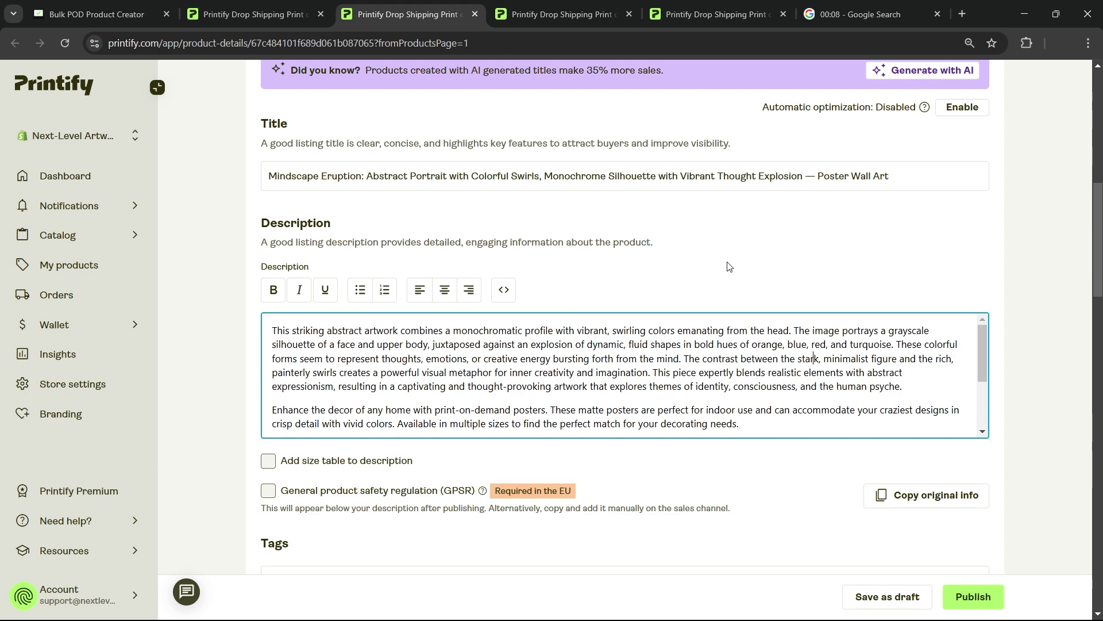
scroll(726, 256, up, 10)
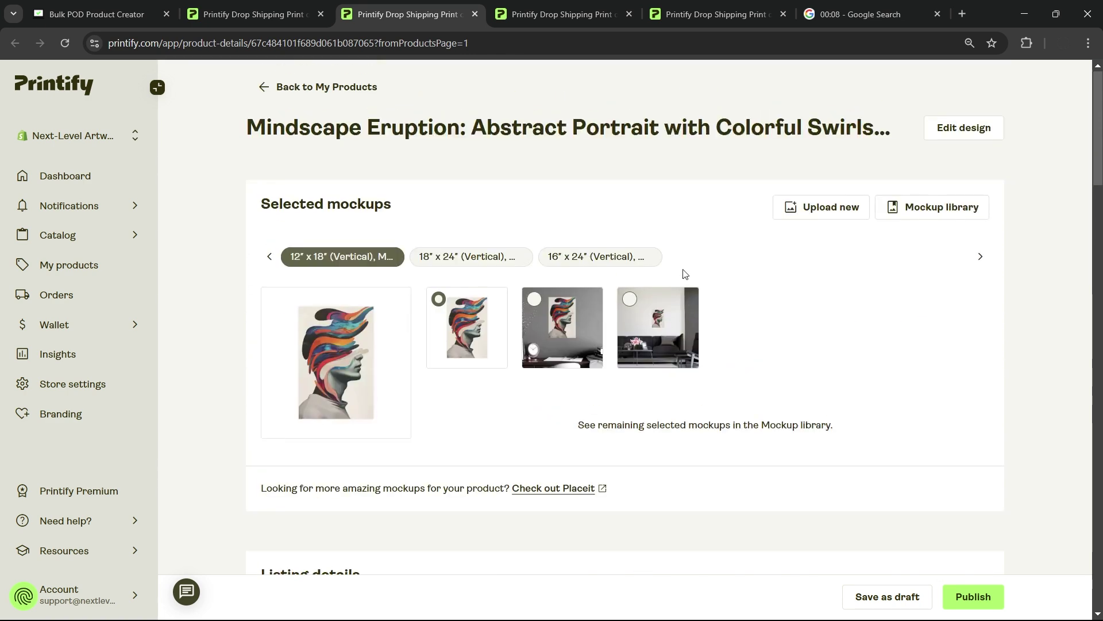
- Examine the Cosmic Rider product's mockups and compare them with its listing title and description
key(ctrl+Tab)
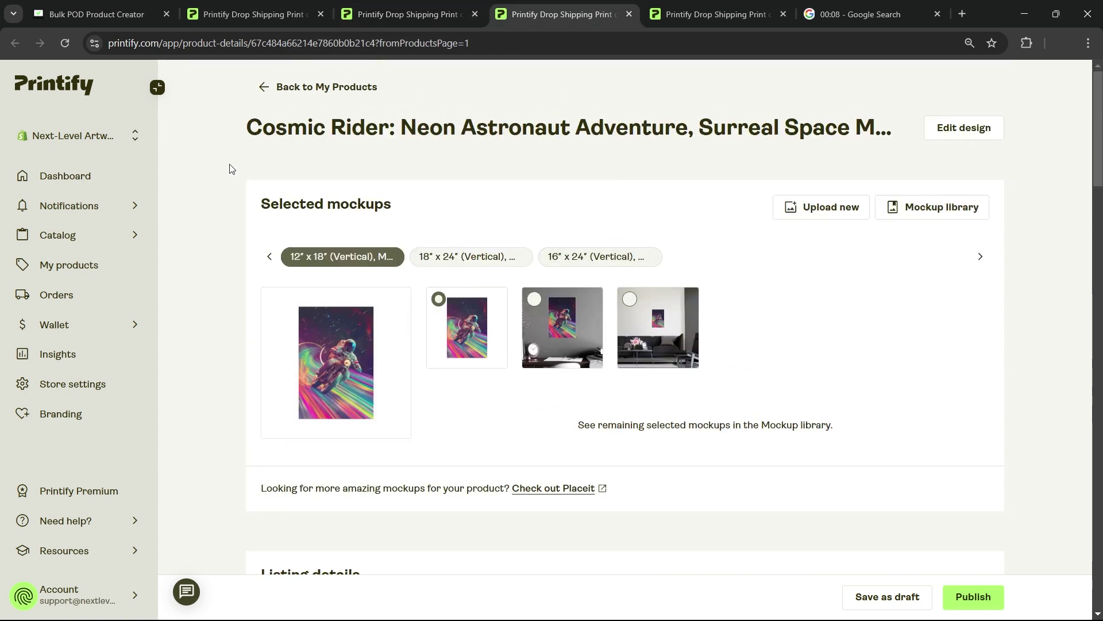
scroll(368, 344, down, 7)
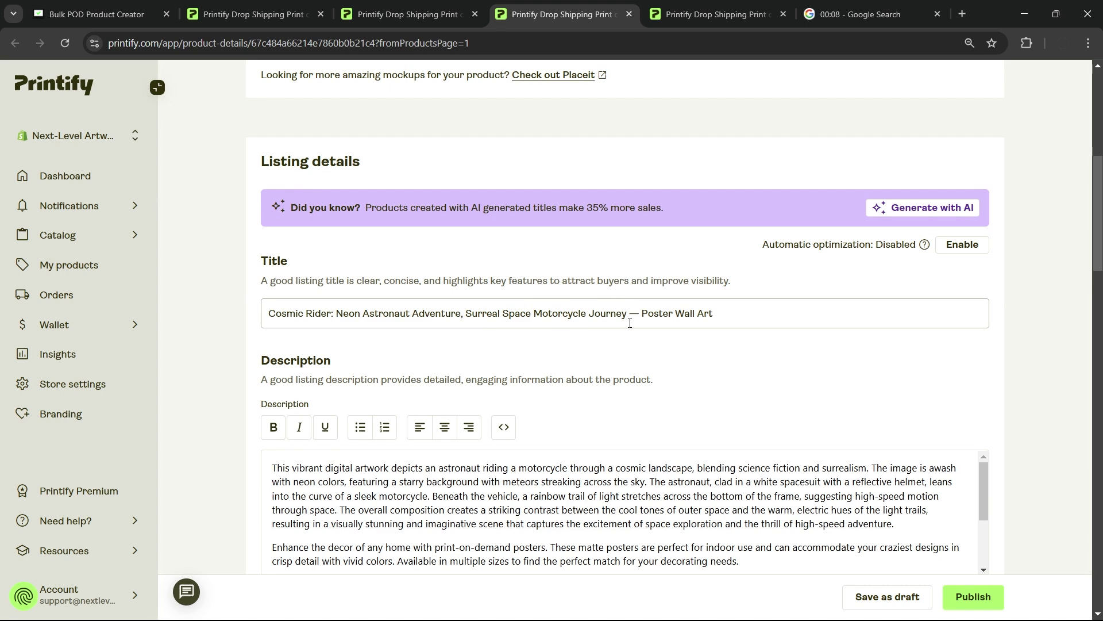
scroll(630, 323, up, 7)
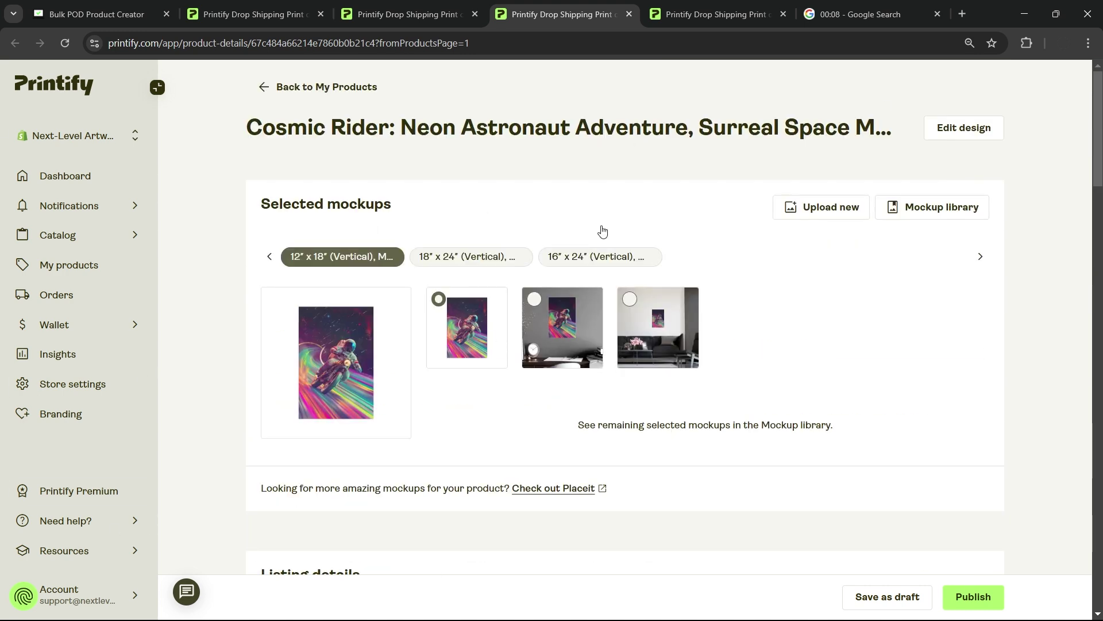
scroll(574, 322, down, 8)
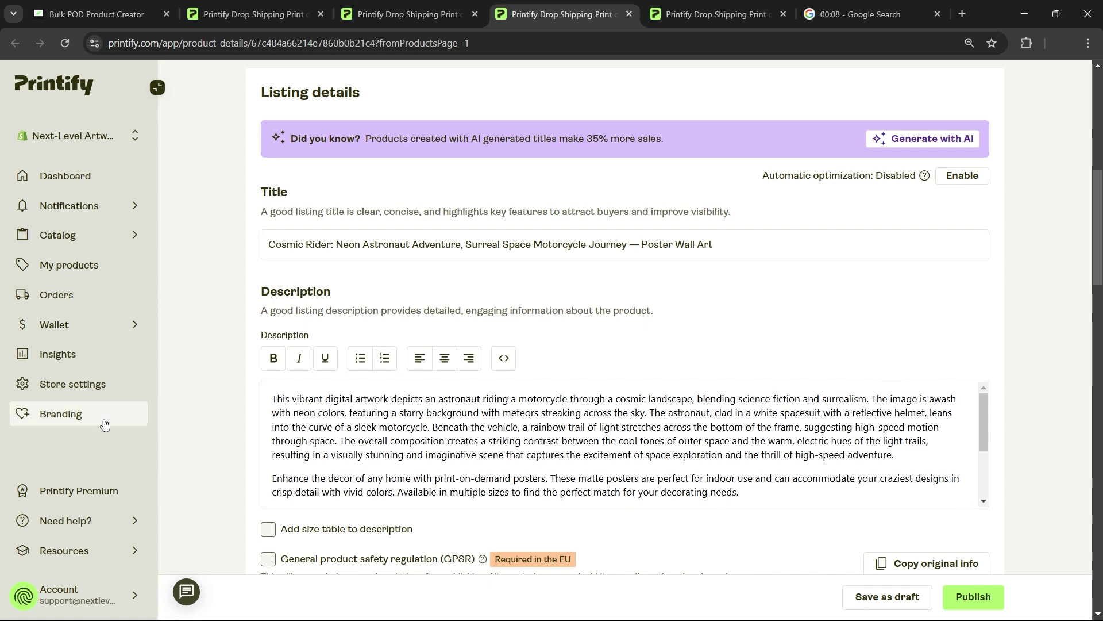
scroll(402, 385, up, 8)
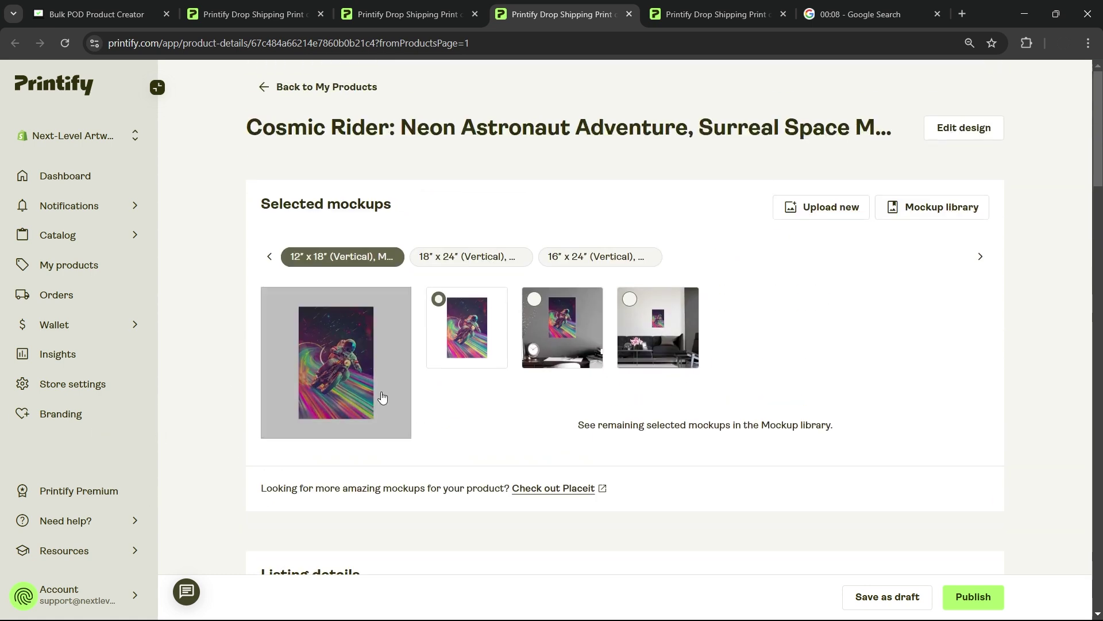
- Close the three product detail tabs and switch to Bulk POD Product Creator to review its operation setup
click(629, 14)
click(629, 14)
click(475, 13)
click(98, 13)
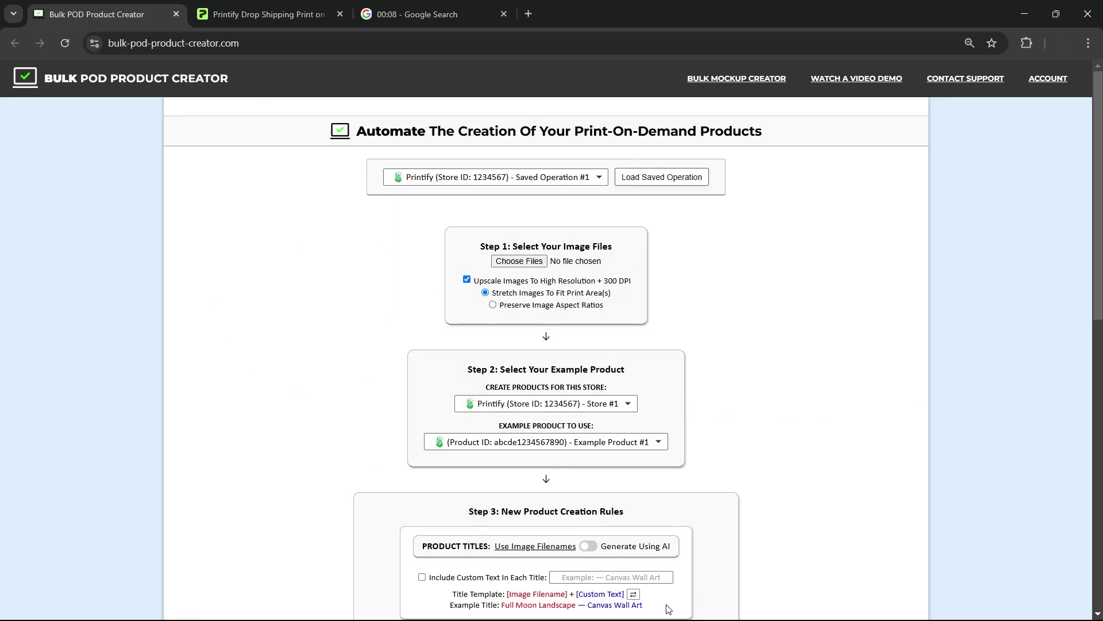
scroll(770, 277, down, 5)
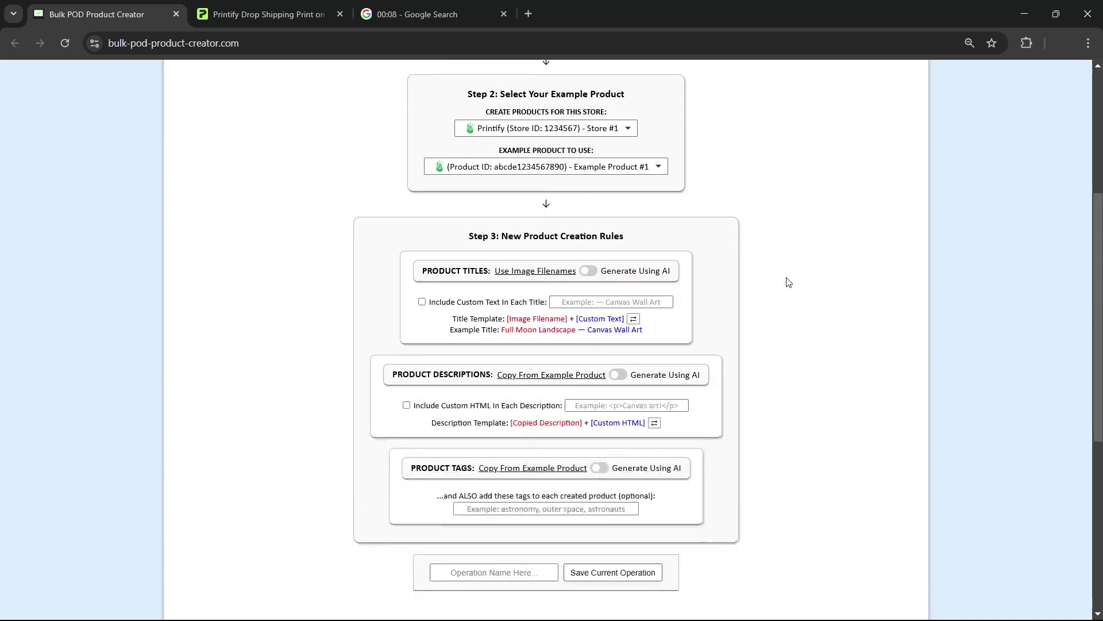
scroll(839, 280, up, 5)
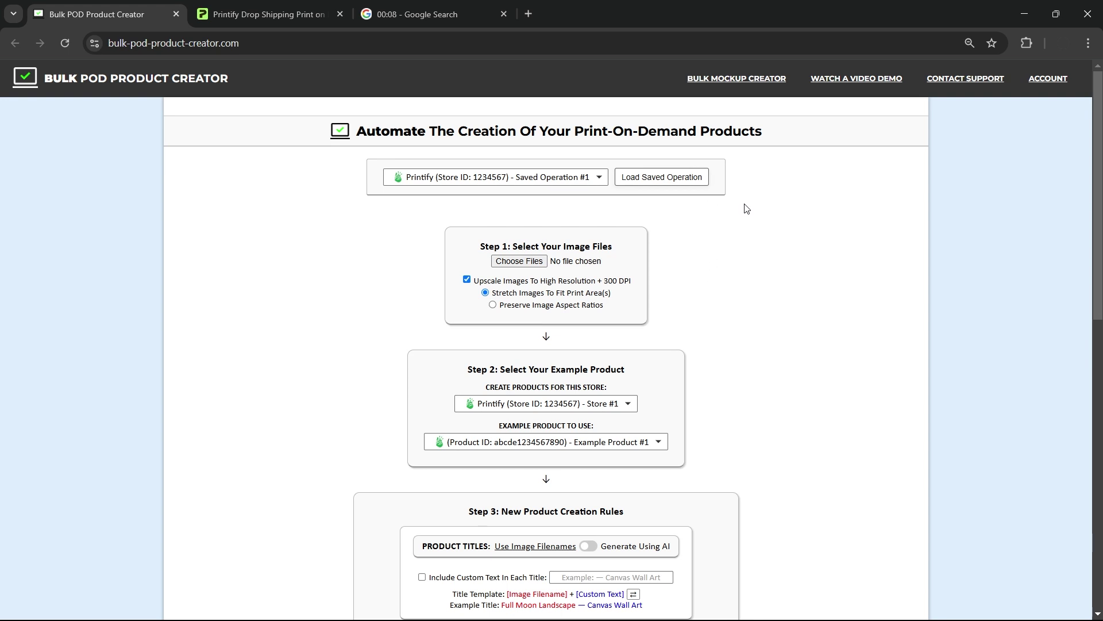
scroll(788, 298, down, 1)
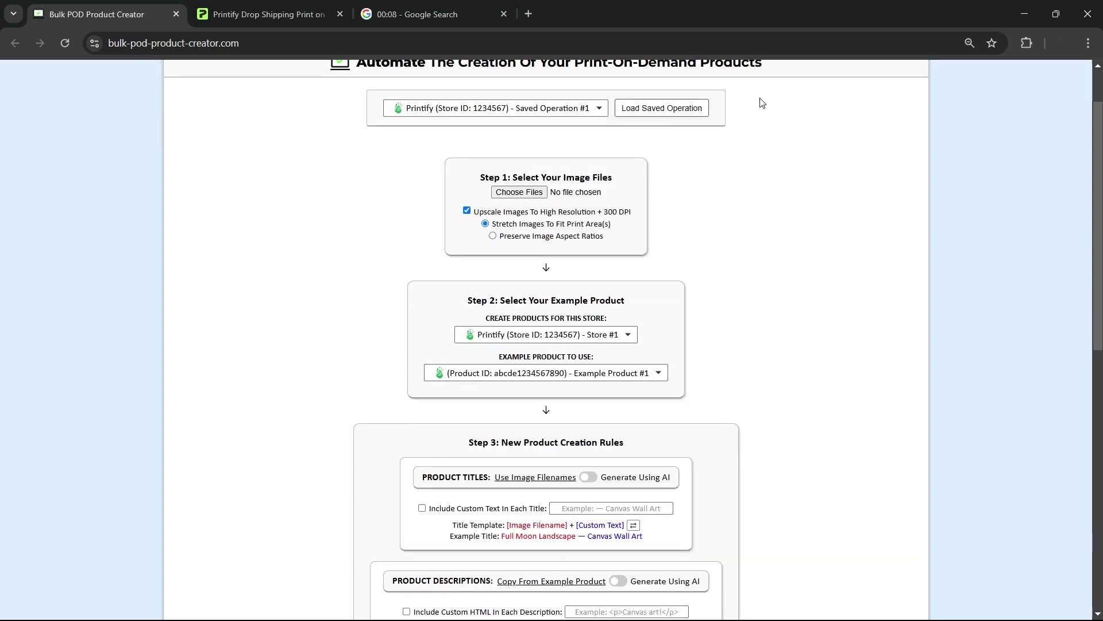
- Choose all images in the ARTWORK IMAGES 5 folder as the operation's image files
click(521, 198)
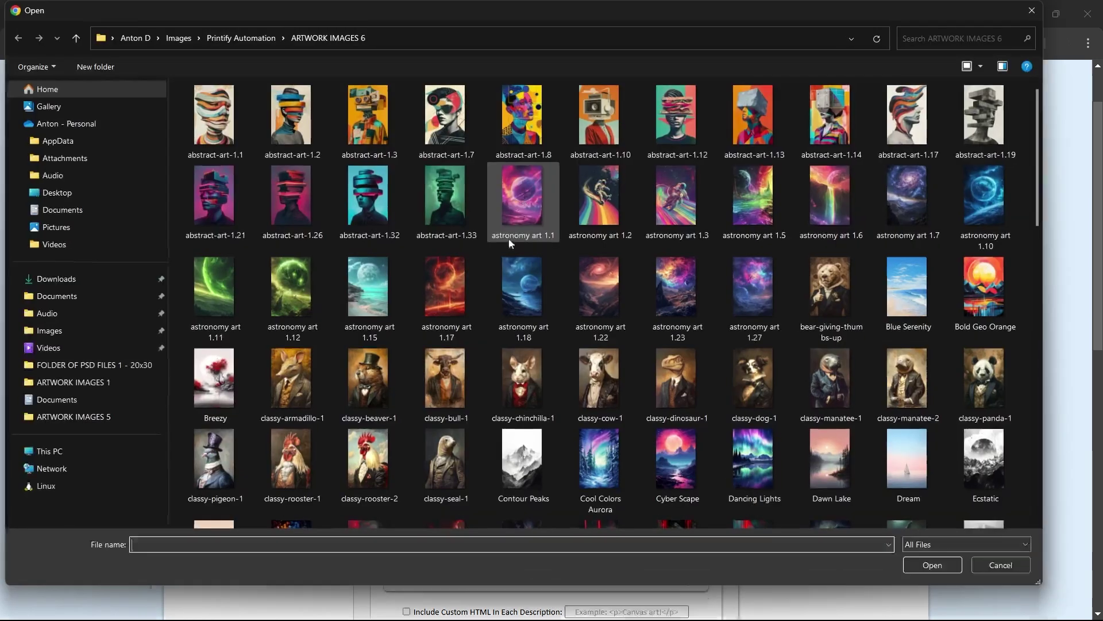
click(425, 167)
click(266, 37)
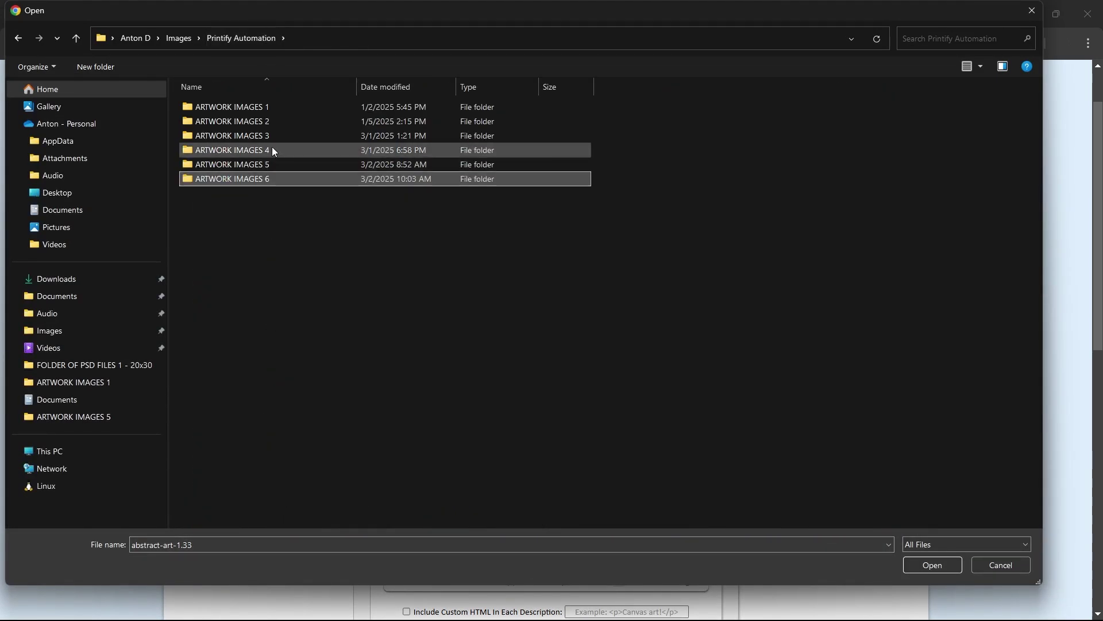
double_click(256, 167)
key(ctrl+a)
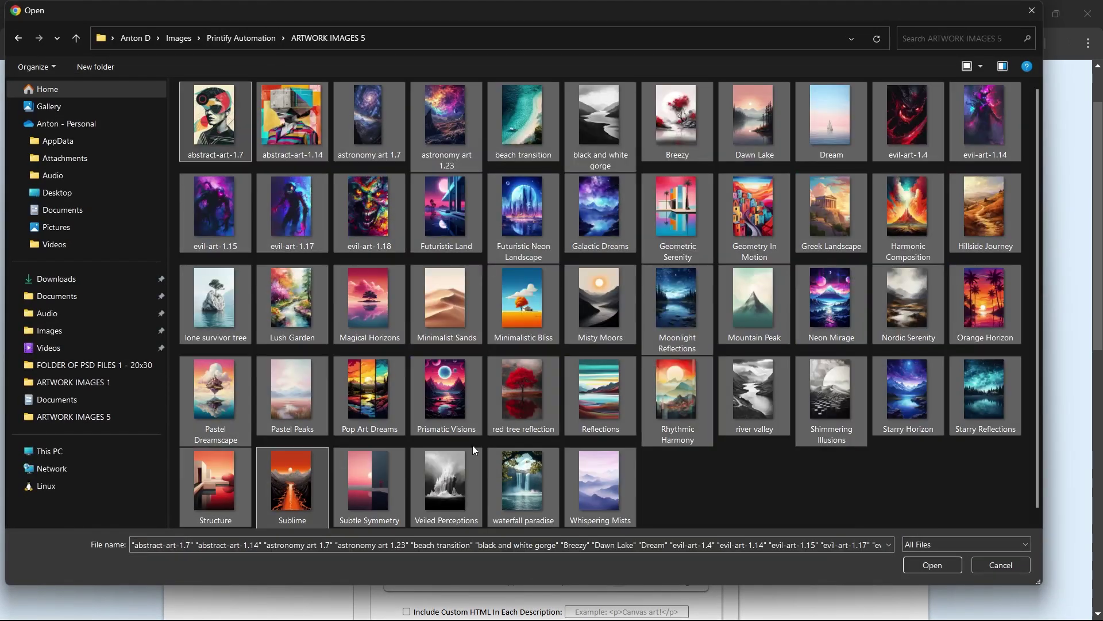
click(1001, 502)
click(948, 563)
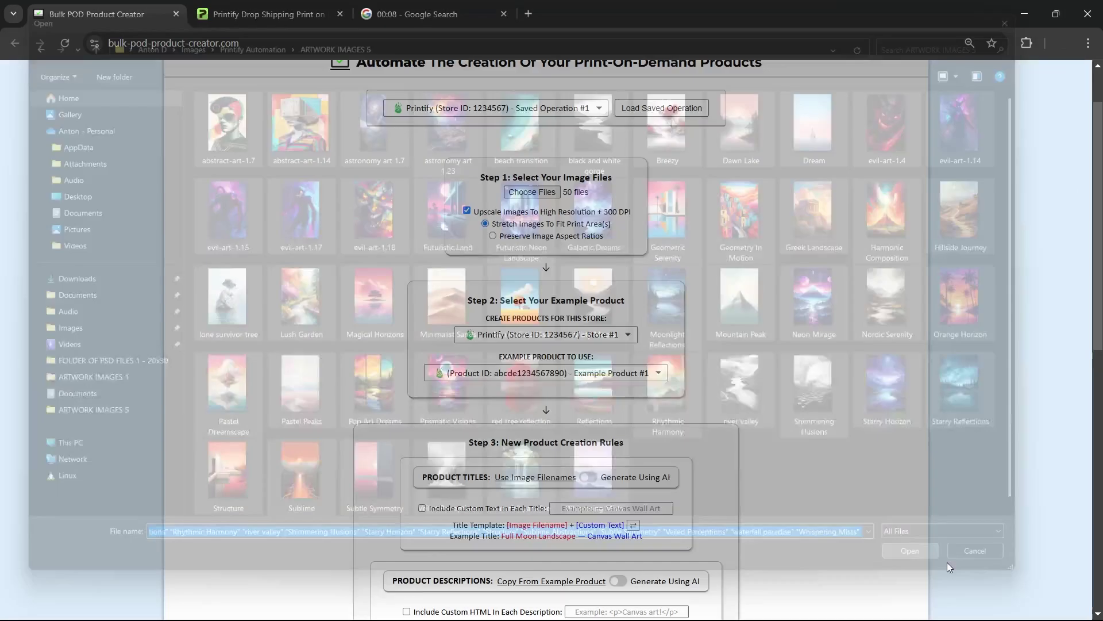
mouse_move(584, 196)
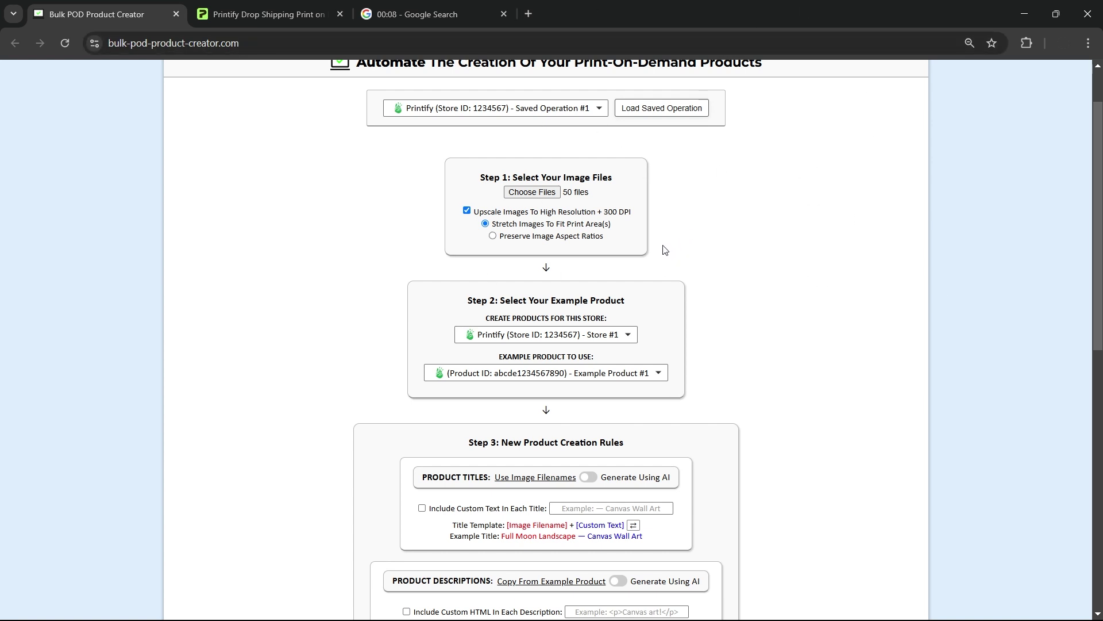
click(596, 237)
- Switch to Printify and open the Cosmic Convergence: Galactic River Landscape poster in the design editor
key(ctrl+Tab)
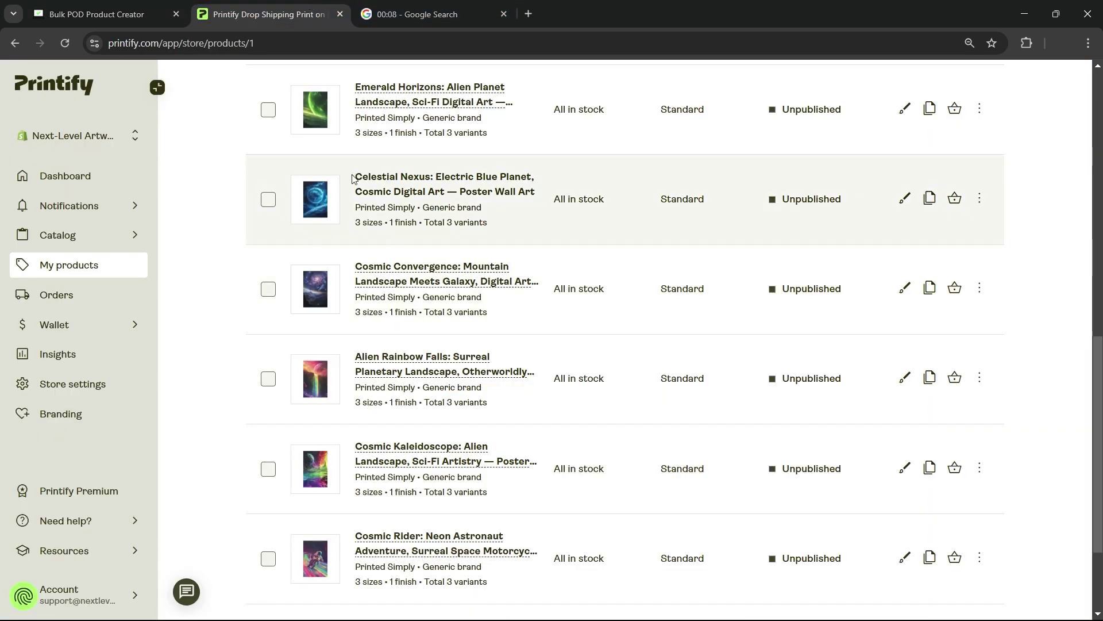
scroll(352, 178, up, 10)
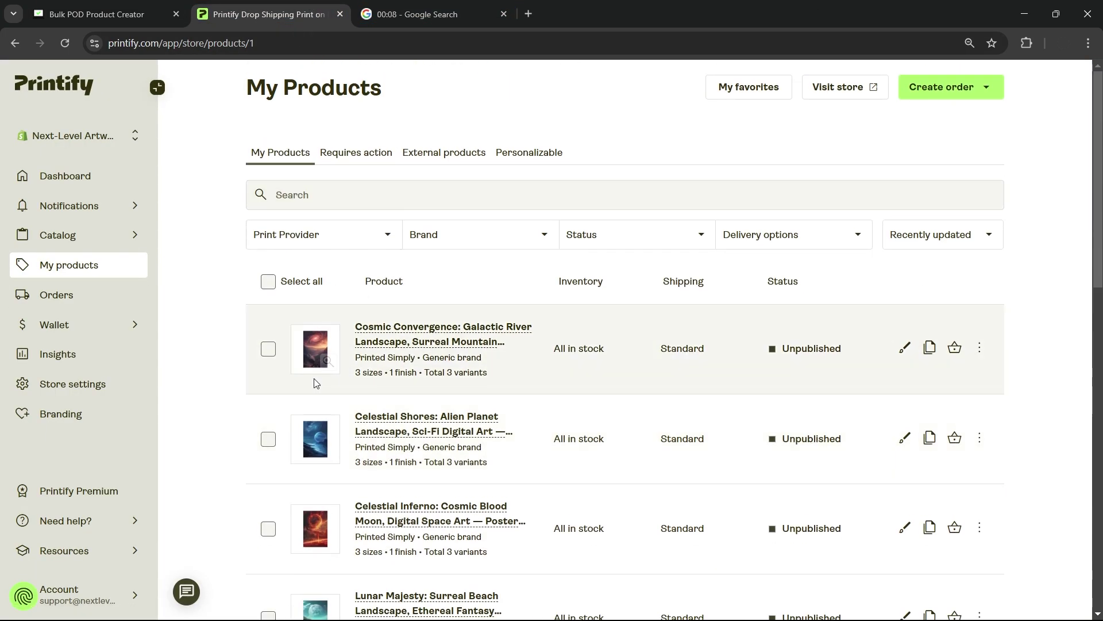
click(402, 339)
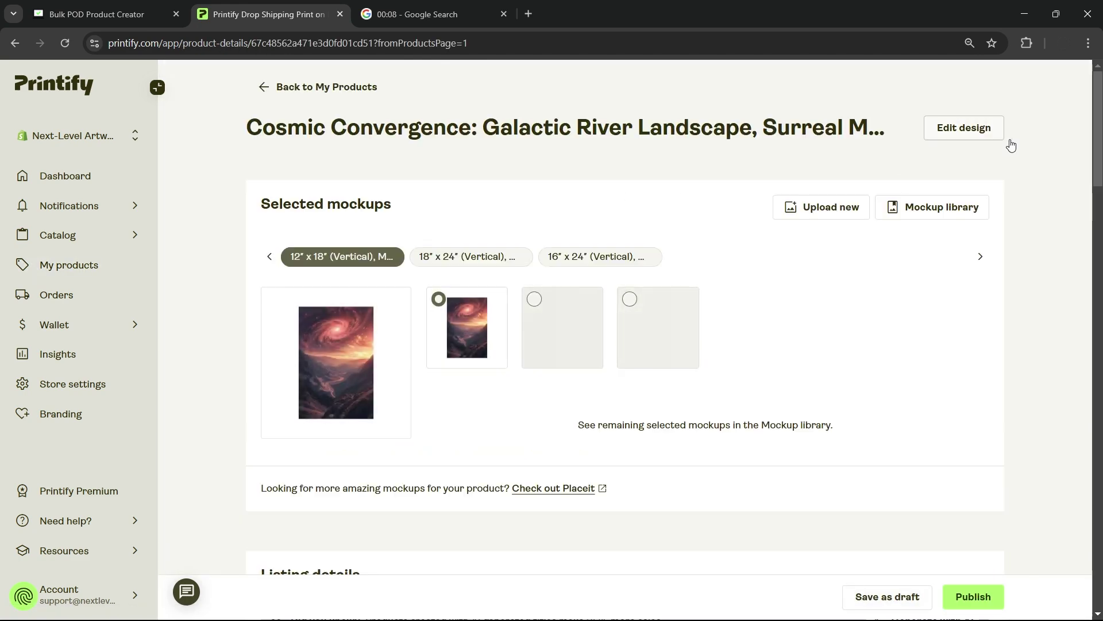
click(966, 133)
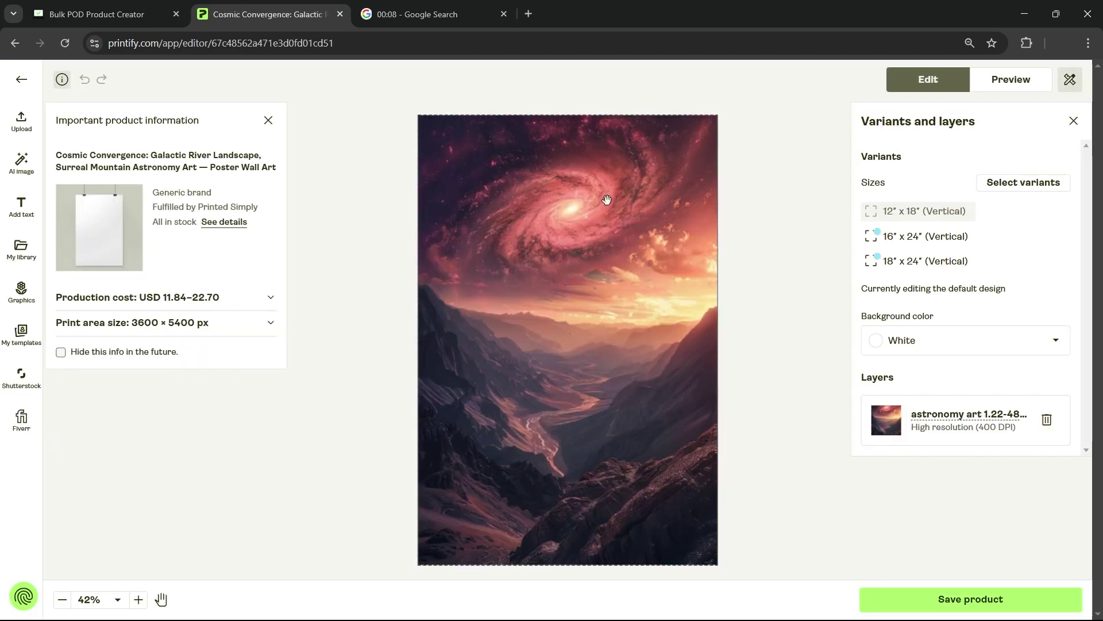
- Try scaling the artwork on the 12" x 18" variant to 60%, then restore its scale to 75%
click(683, 265)
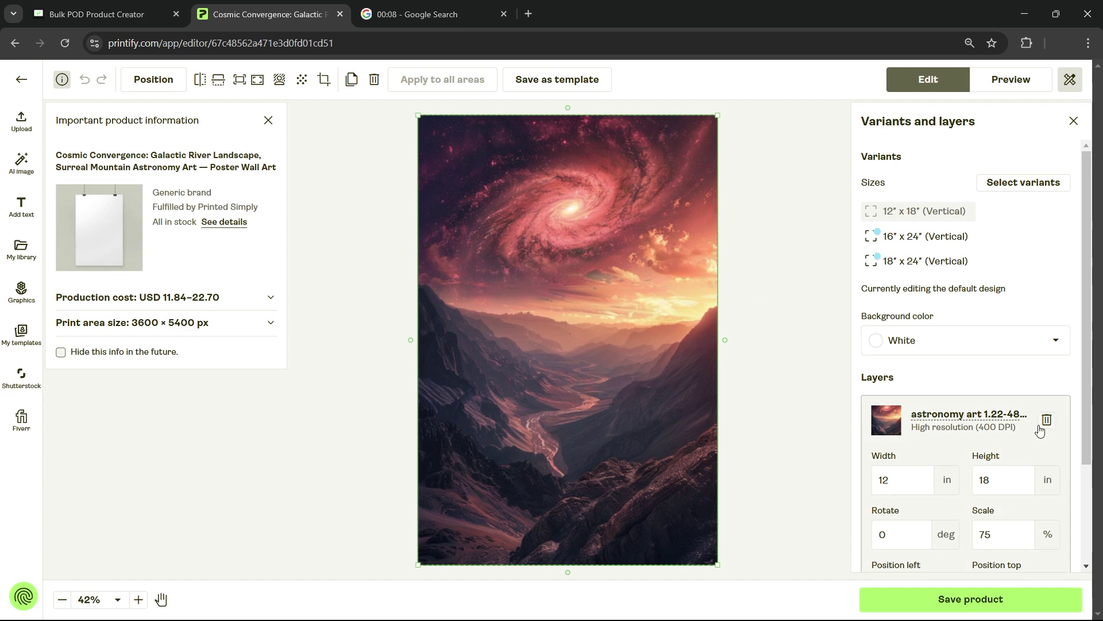
click(1012, 534)
double_click(1012, 535)
text(60)
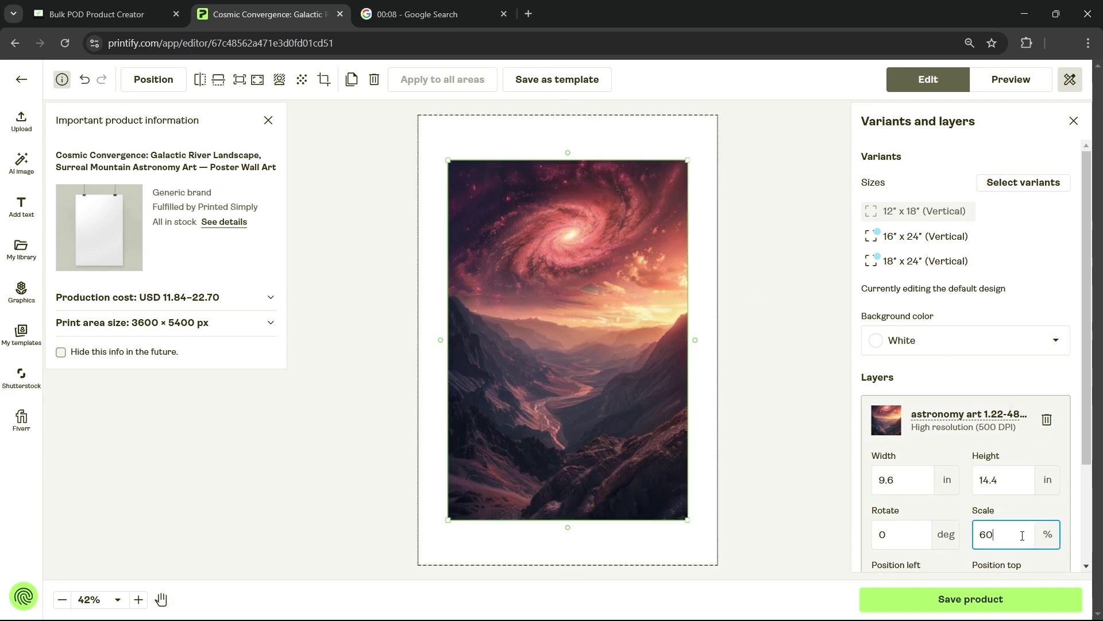
double_click(1022, 536)
- Check the image stretching options in Bulk POD Product Creator, then compare the artwork's fit on the 16" x 24" and 18" x 24" variants in Printify
key(ctrl+shift+Tab)
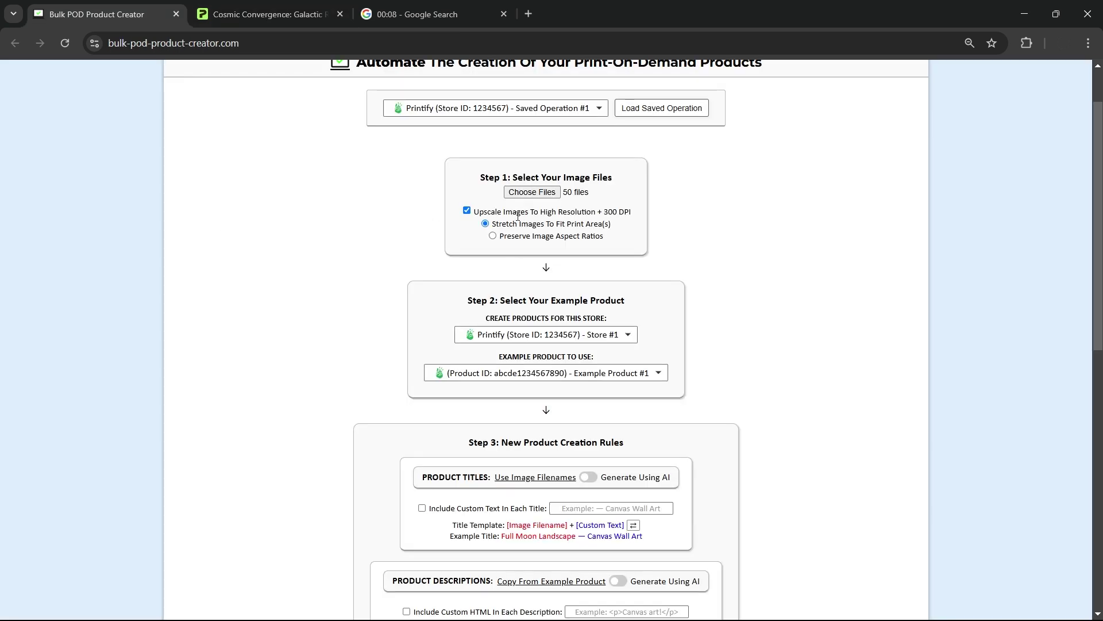
click(265, 14)
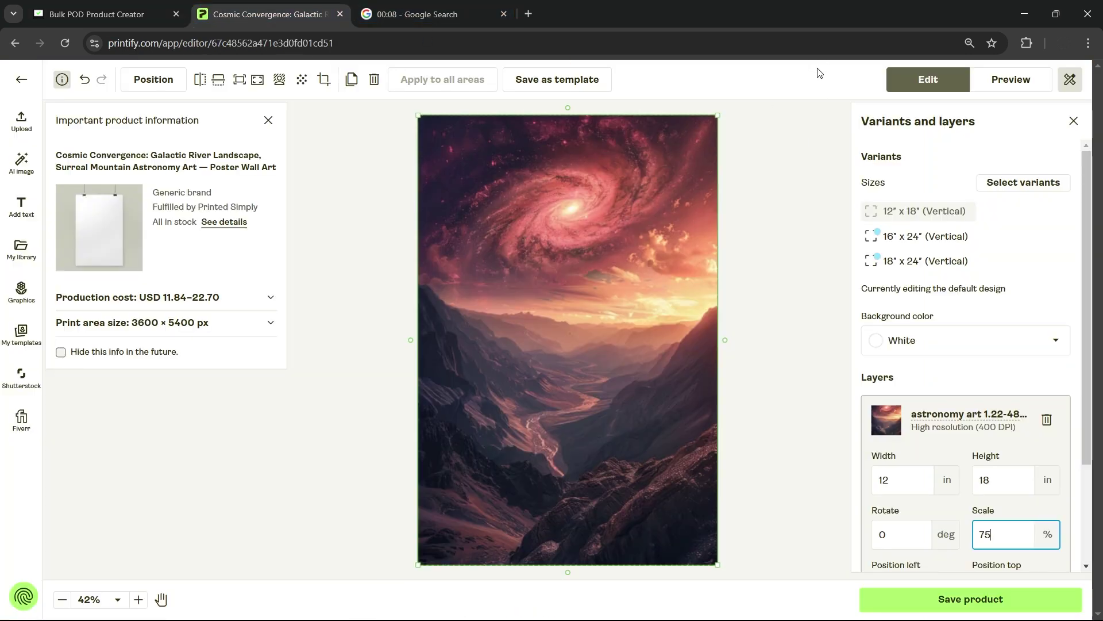
click(914, 260)
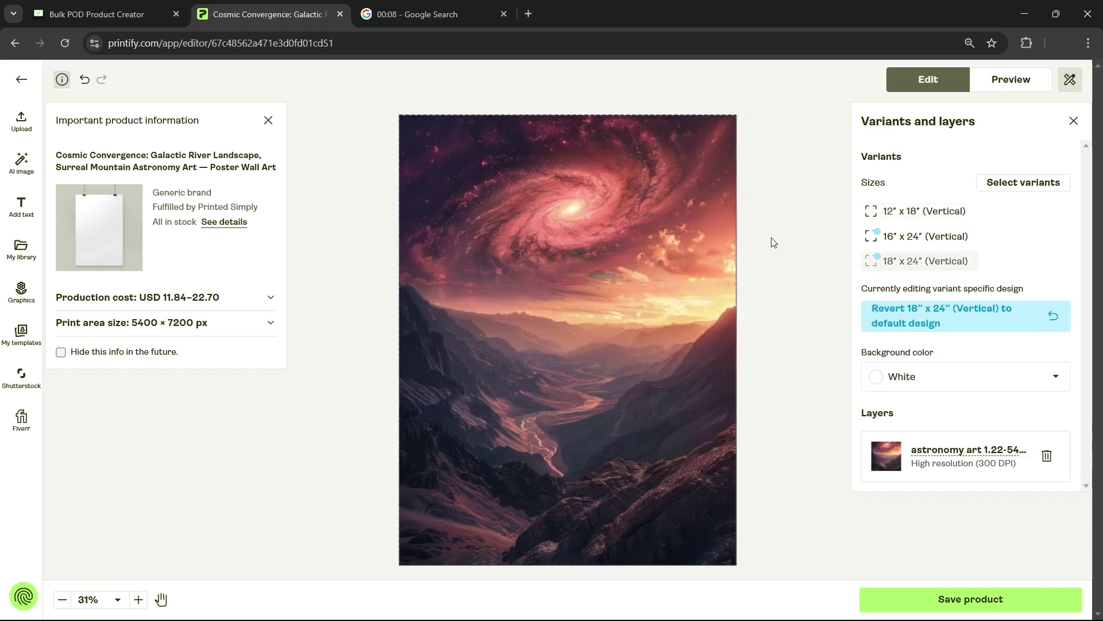
click(489, 240)
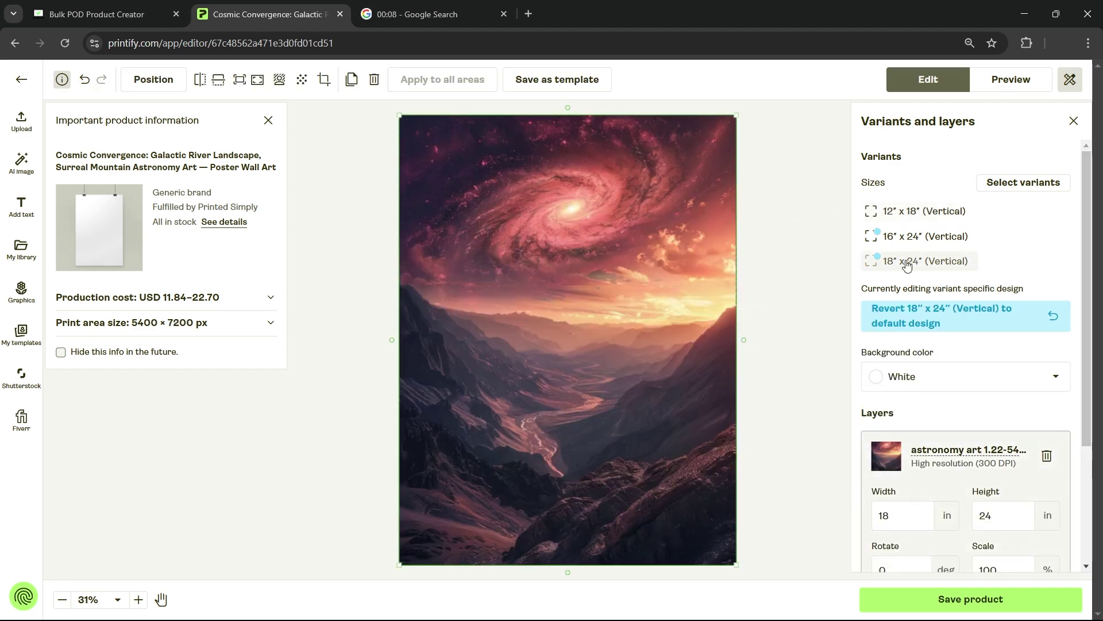
click(938, 246)
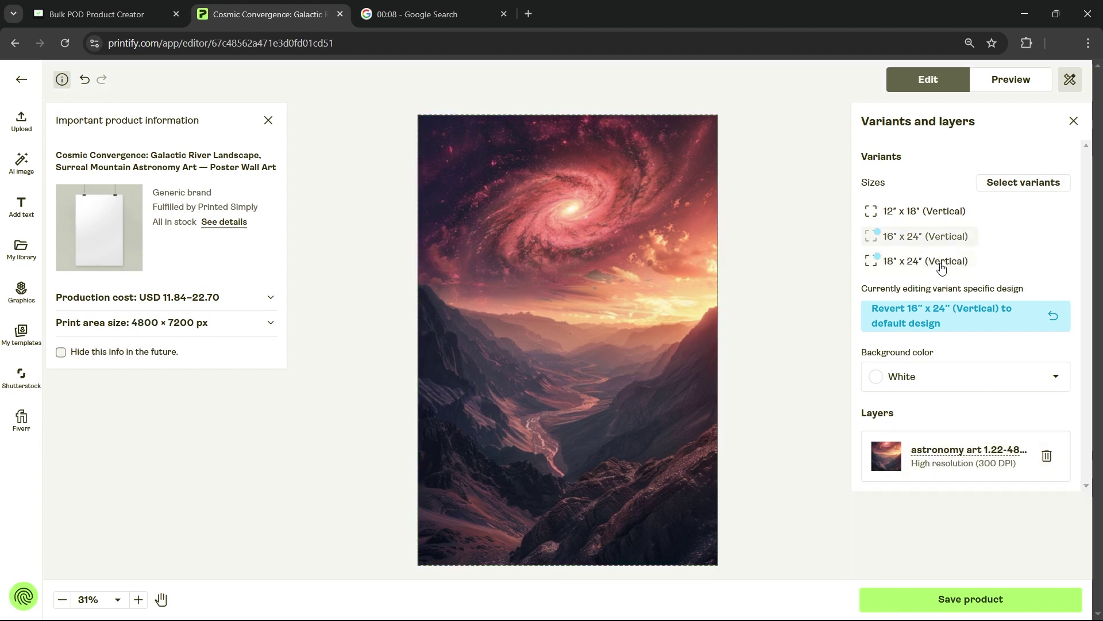
click(941, 268)
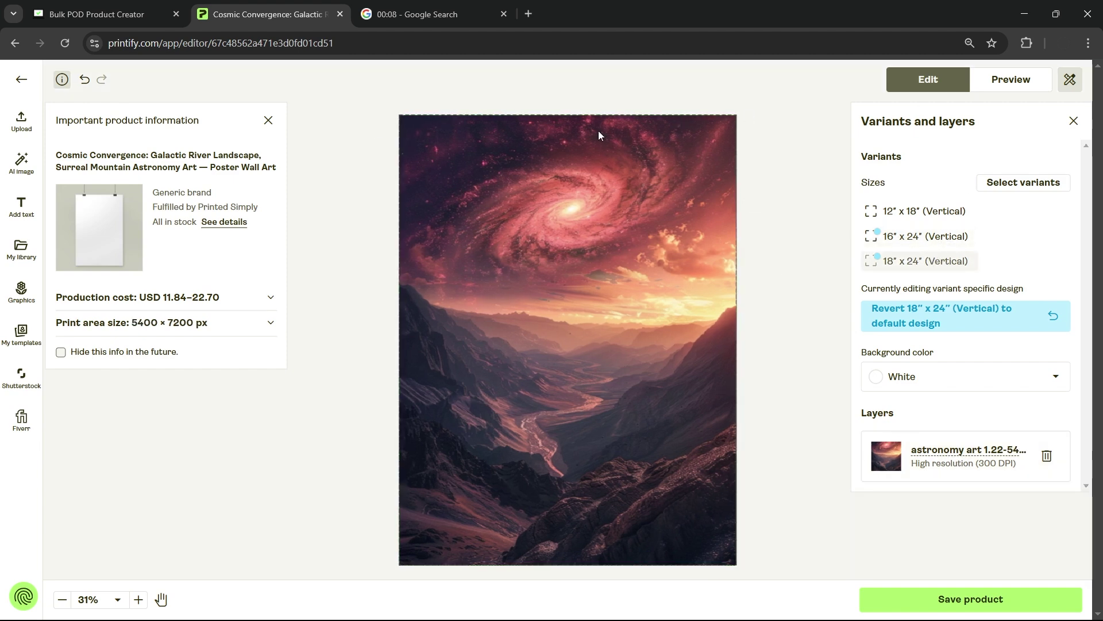
click(667, 352)
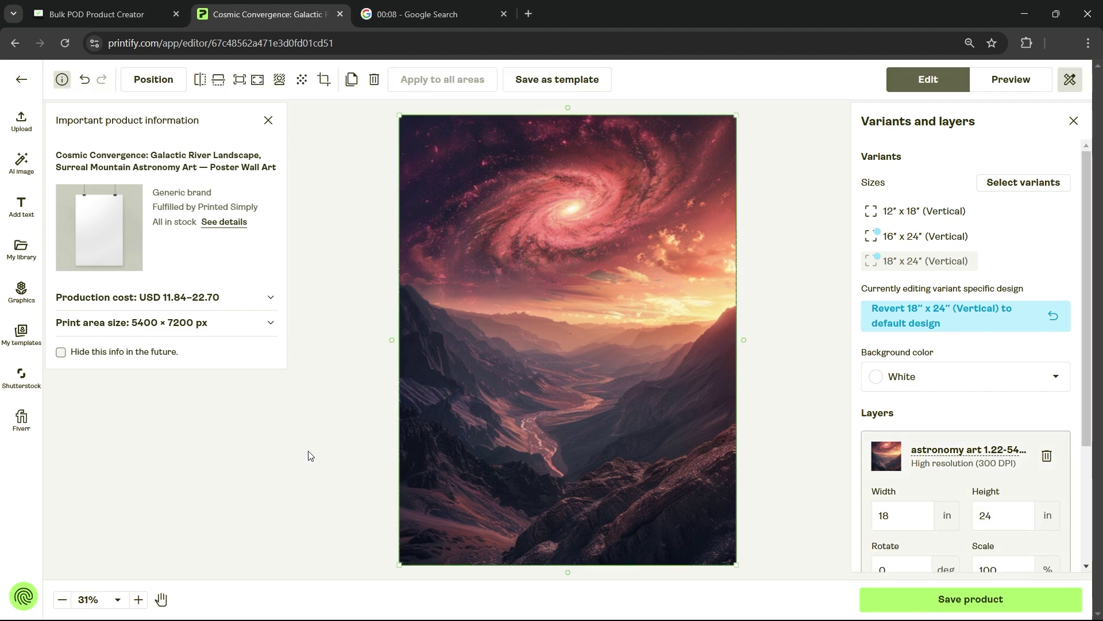
- Switch to Bulk POD Product Creator, start connecting another Printify store, and paste the Printify API key
key(ctrl+1)
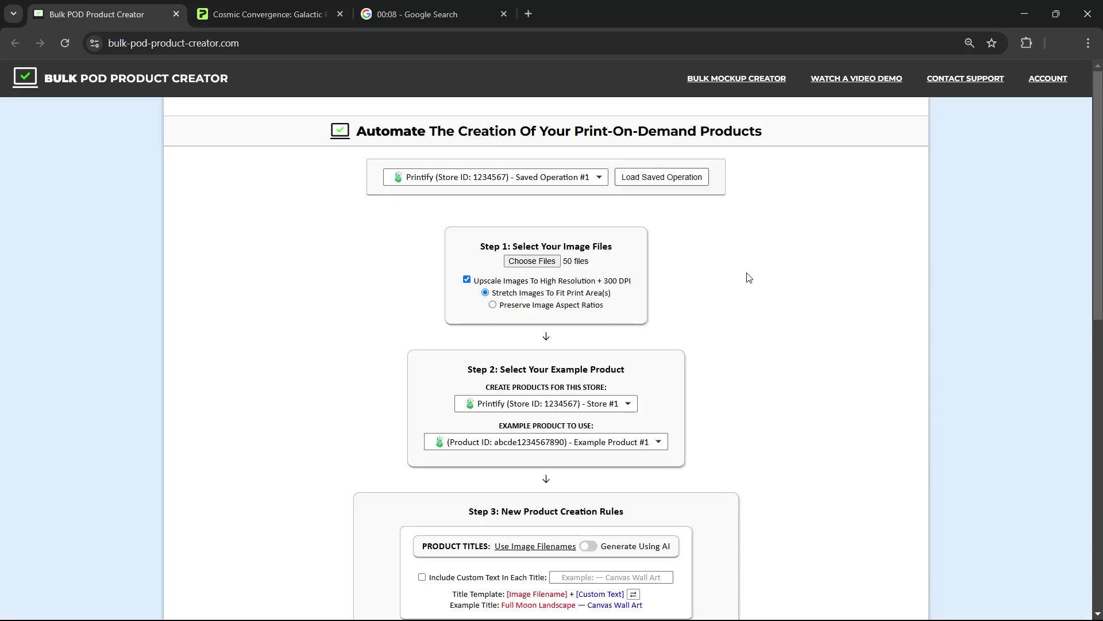
scroll(748, 277, down, 1)
key(ctrl+plus)
scroll(755, 288, down, 2)
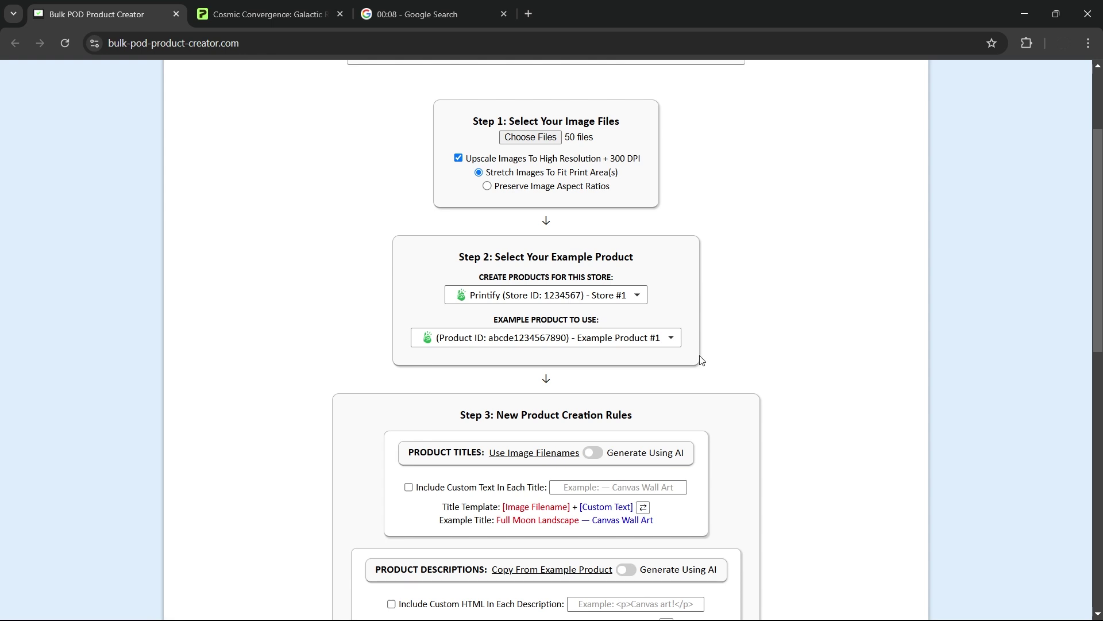
click(533, 295)
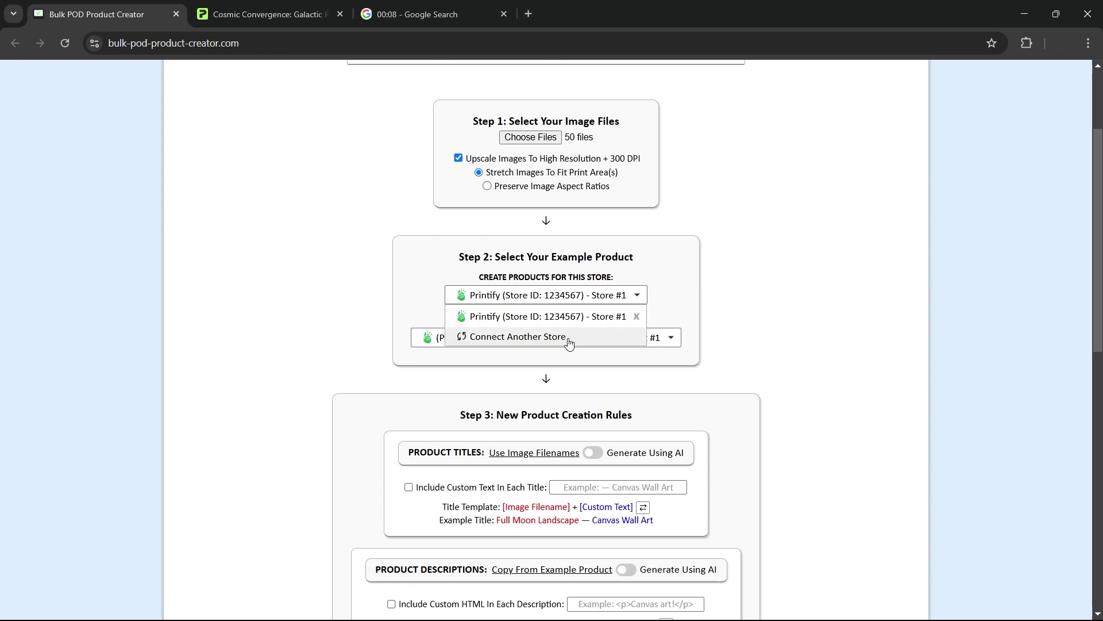
click(596, 340)
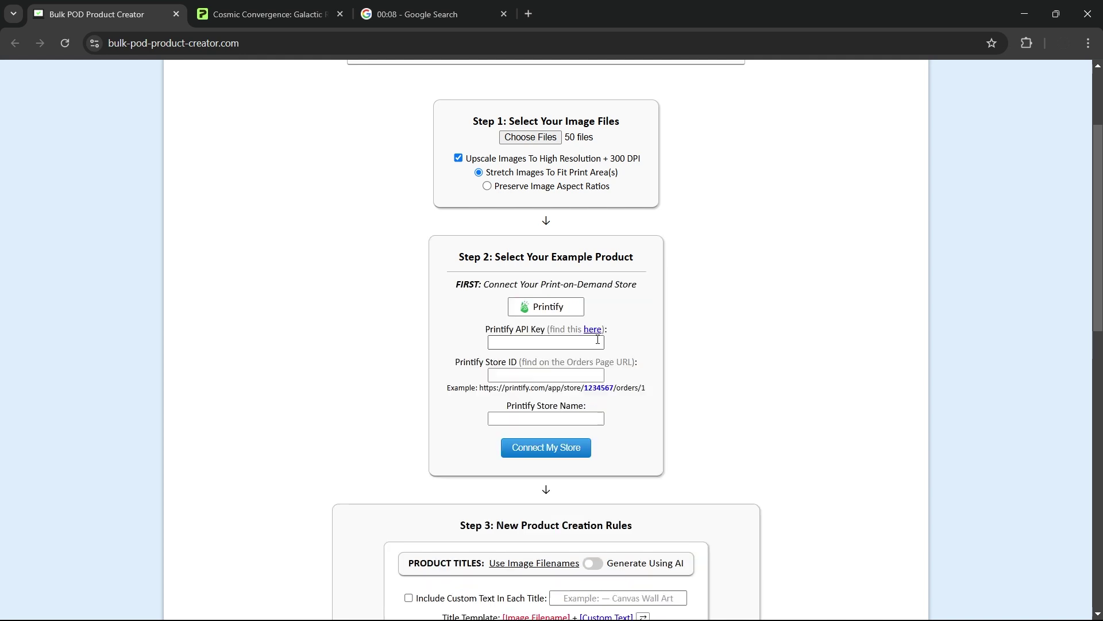
click(552, 345)
key(ctrl+v)
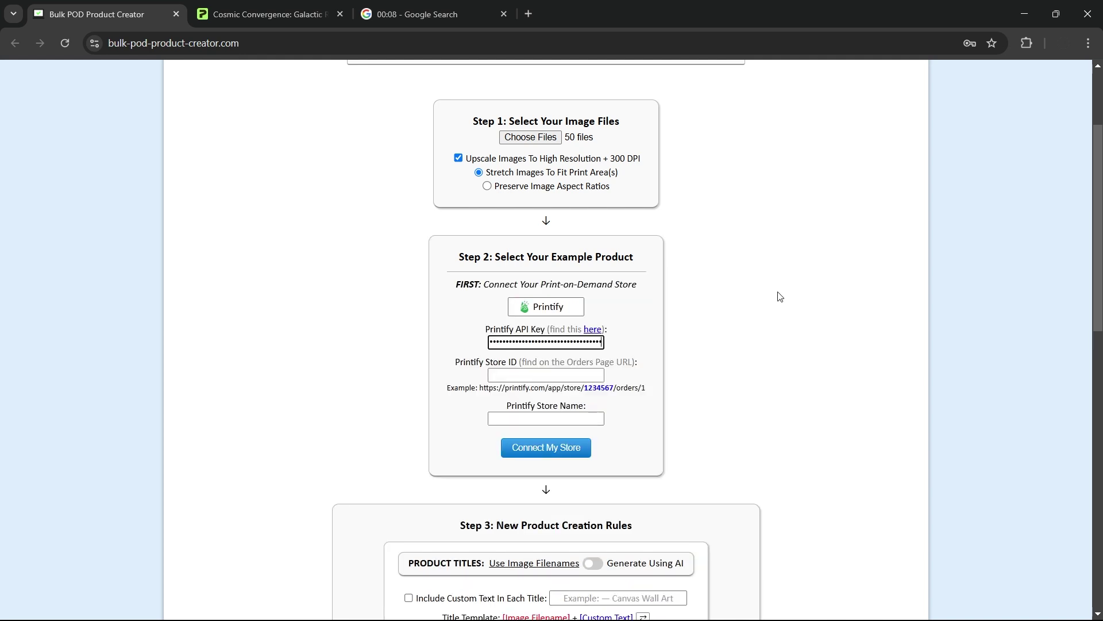
- Open Printify's API connections page from the API key help link and review where API tokens are generated
middle_click(593, 330)
click(290, 12)
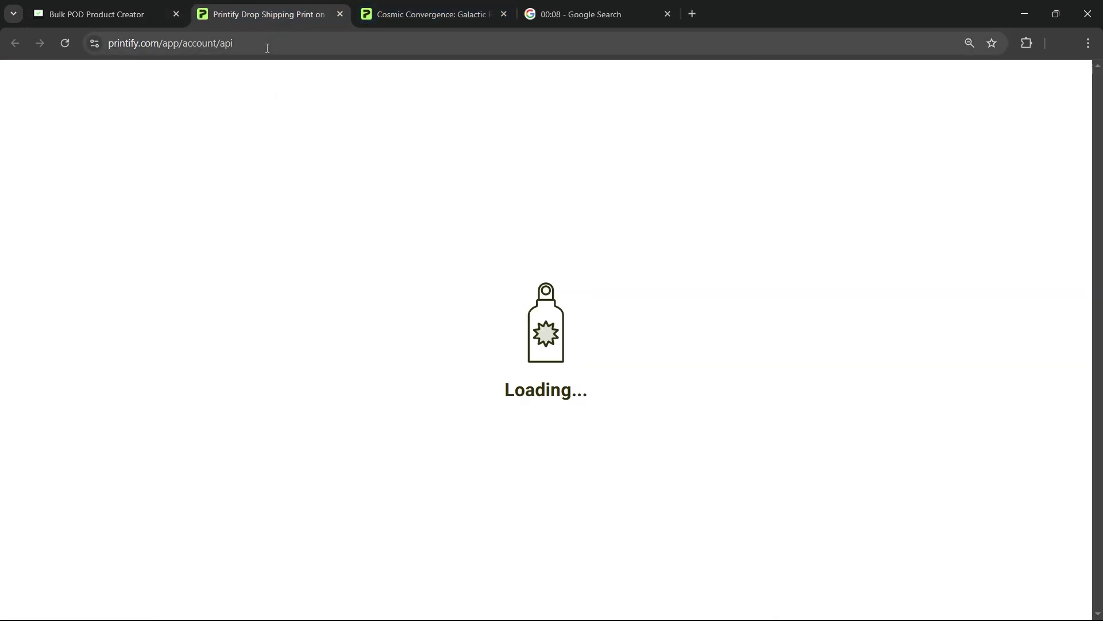
double_click(394, 87)
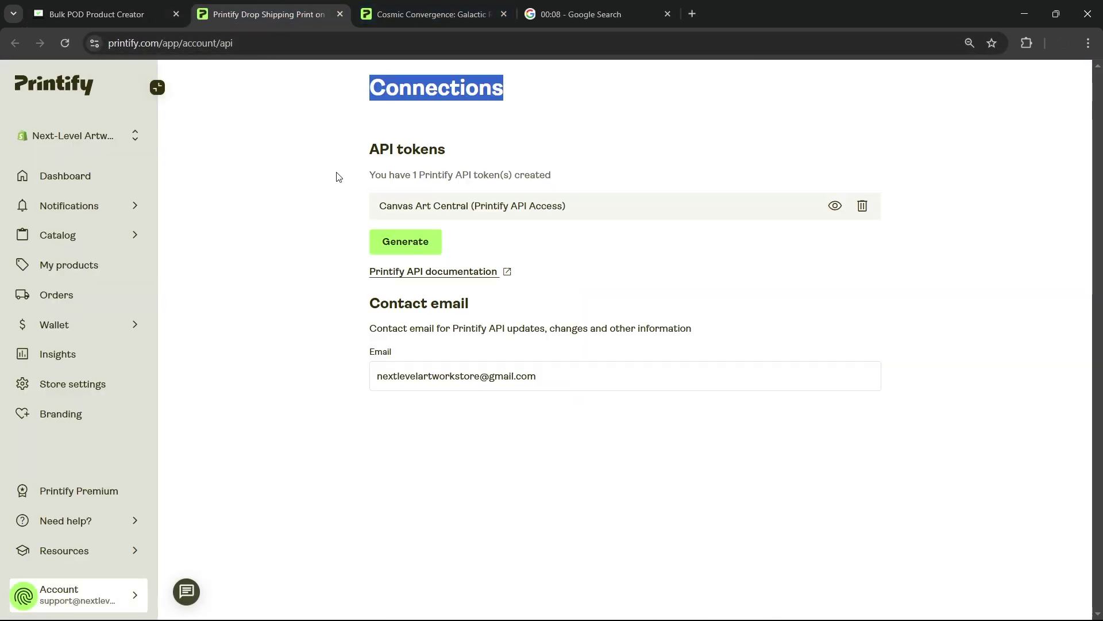
click(126, 596)
click(218, 540)
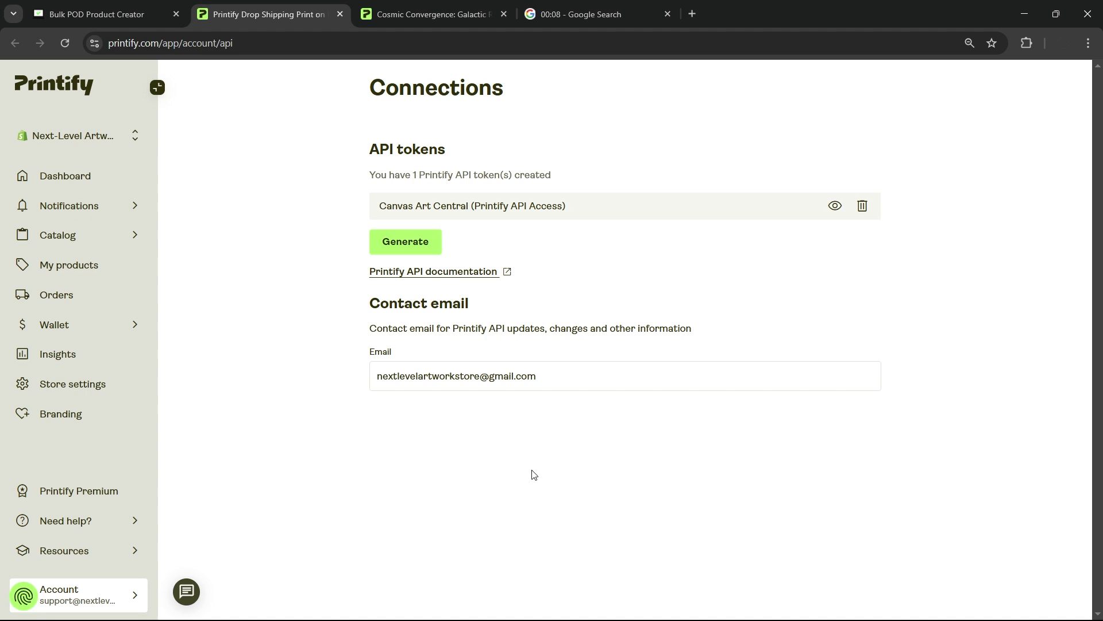
- Return to Bulk POD Product Creator and paste the Printify API key over the existing entry
key(ctrl+shift+Tab)
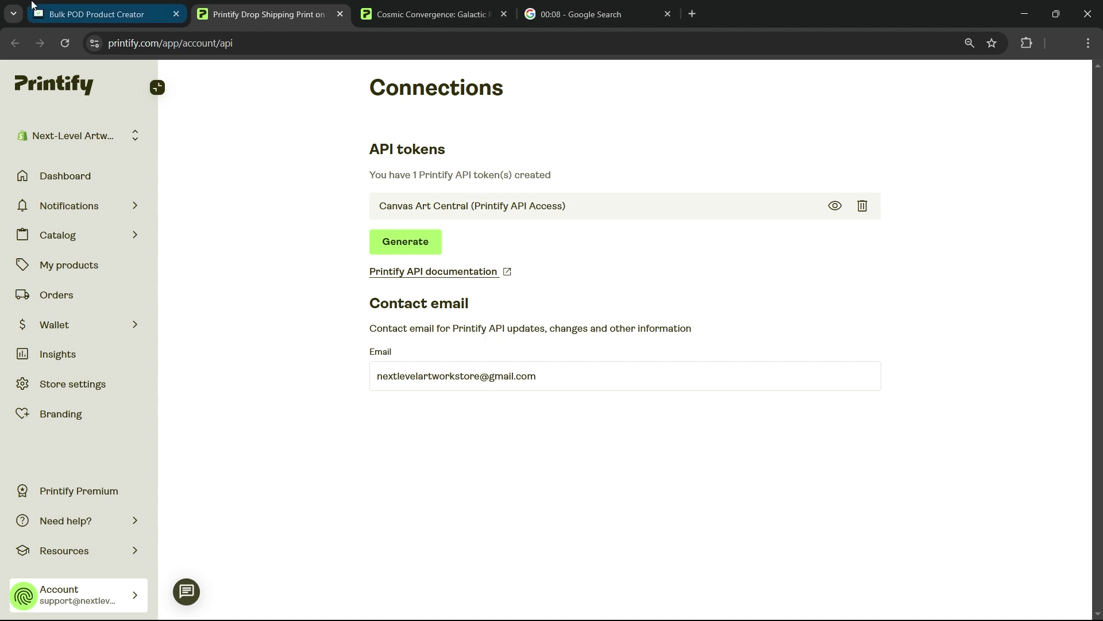
double_click(581, 339)
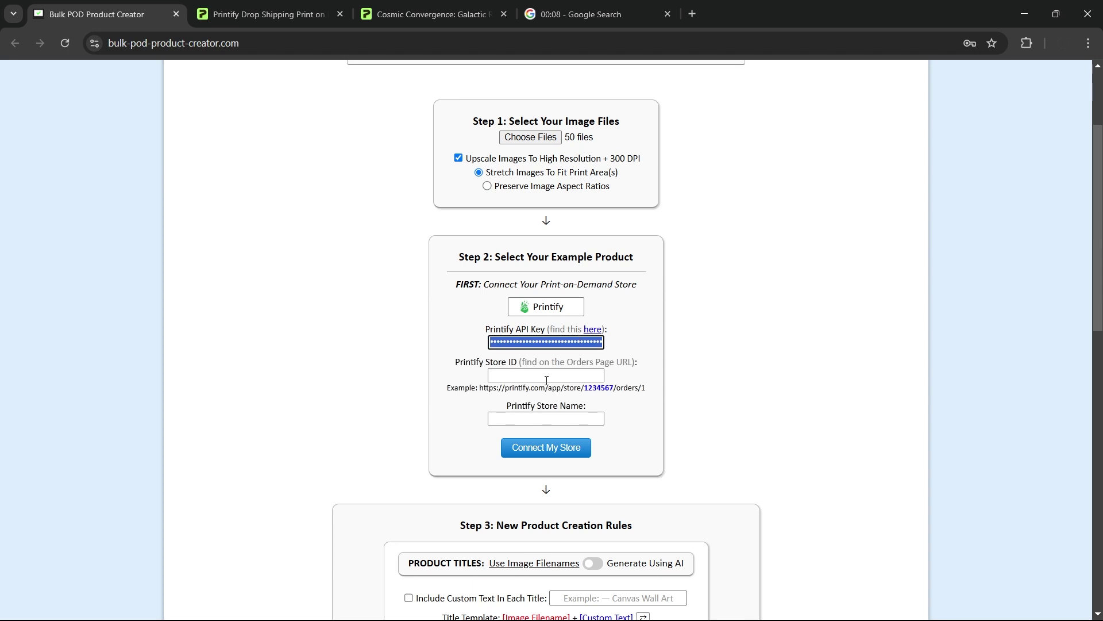
key(ctrl+v)
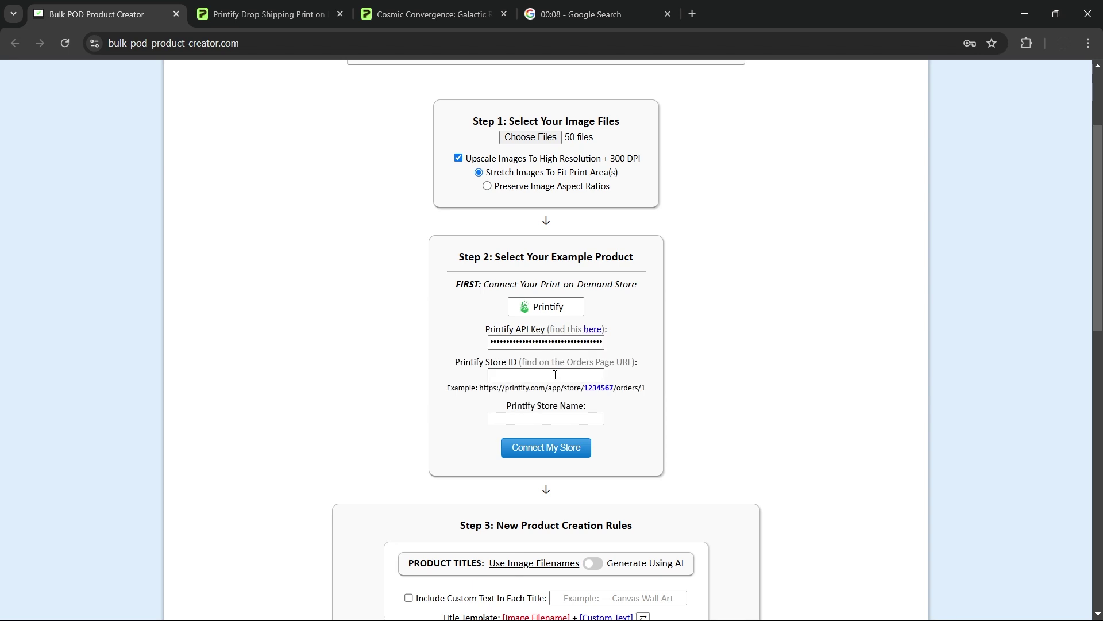
- Copy the store ID from the URL of Printify's Orders page and paste it as the Printify Store ID in Bulk POD Product Creator
click(311, 14)
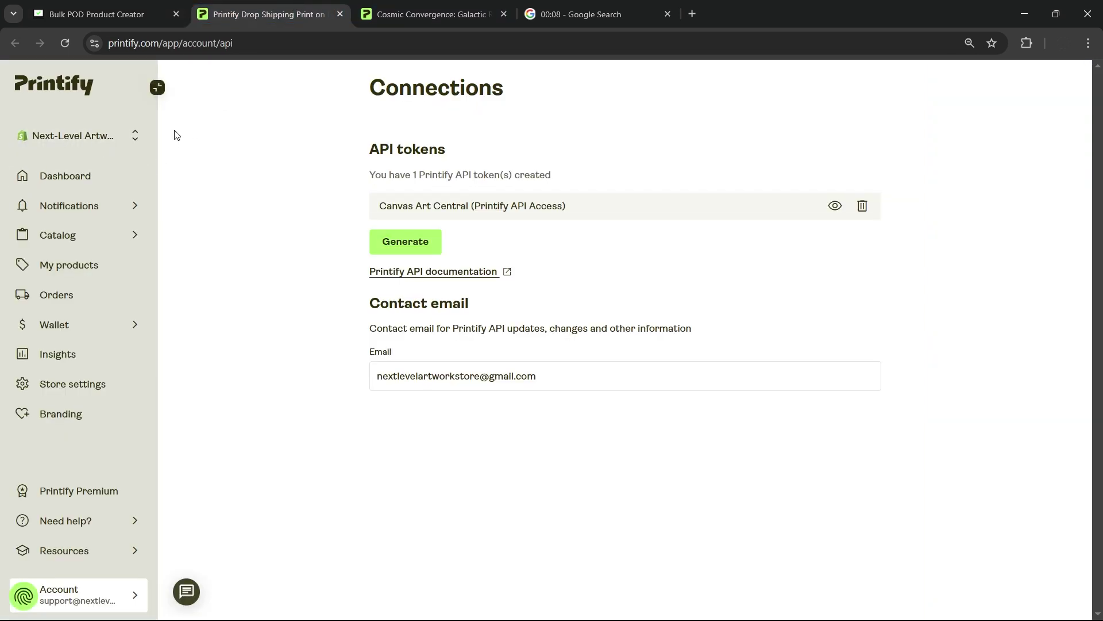
click(58, 294)
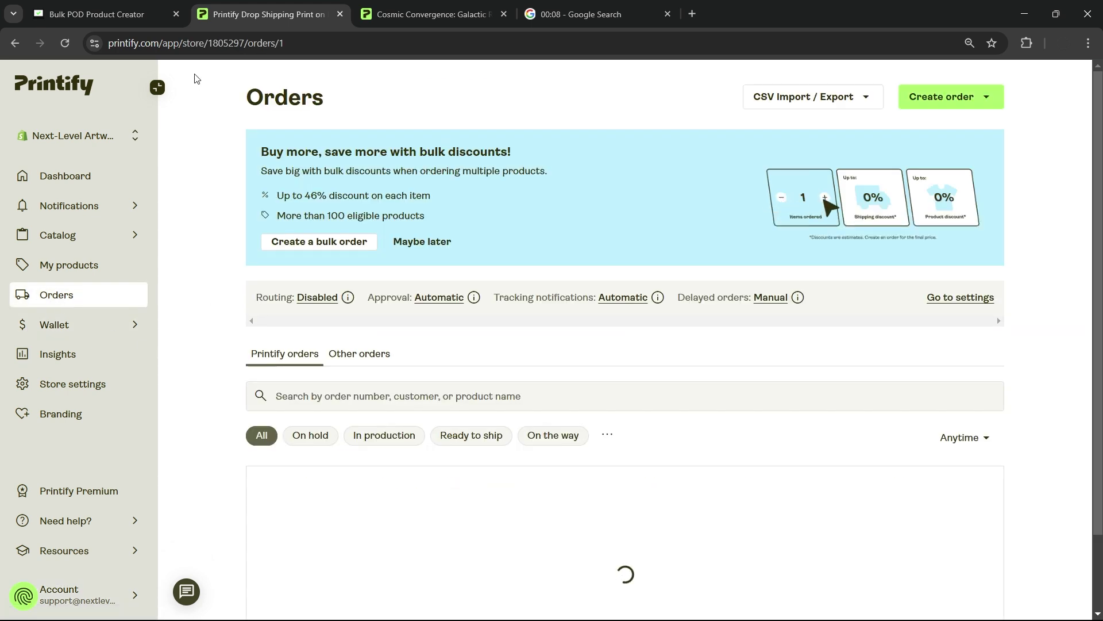
double_click(270, 41)
key(ctrl+c)
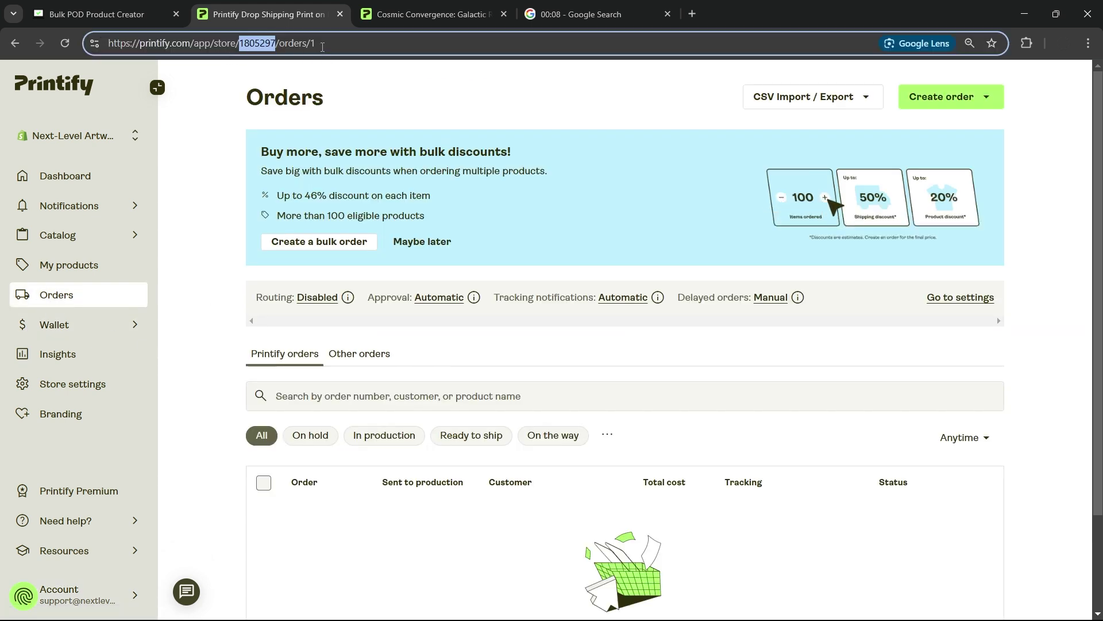
click(96, 14)
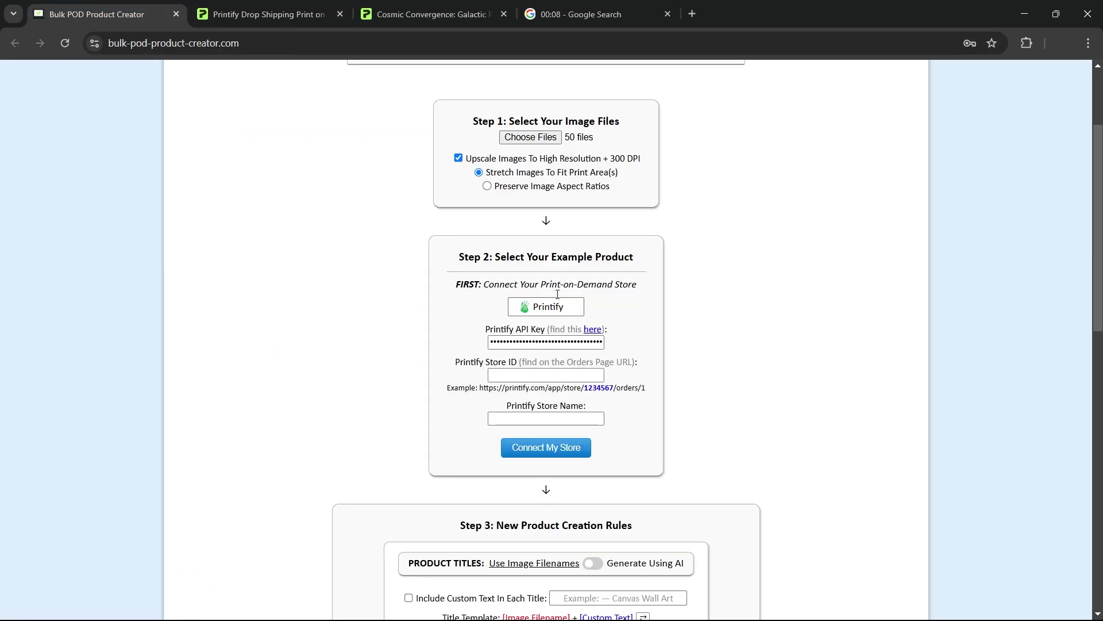
click(534, 377)
key(ctrl+v)
- Name the Printify store Canvas Art Central and connect it
key(Tab)
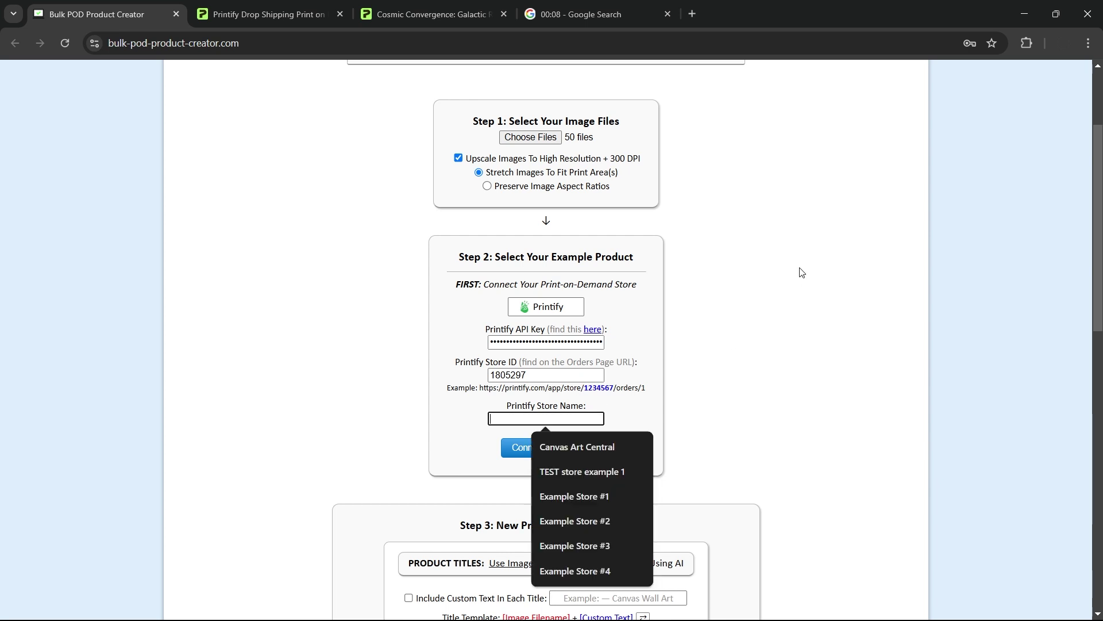
text(Canvas Art Ce)
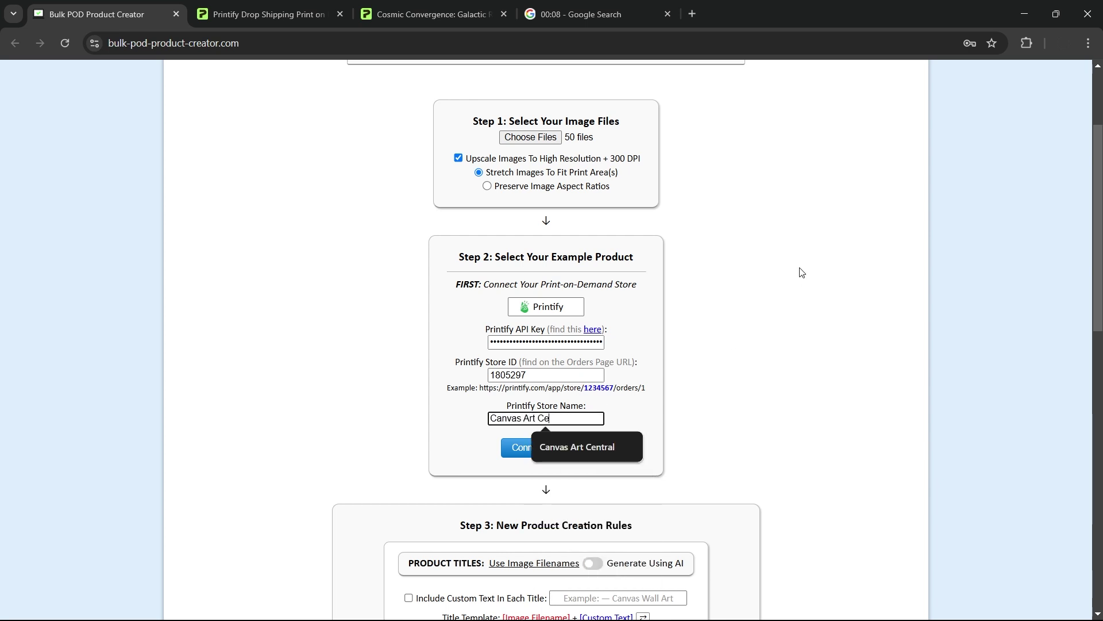
text(ntral)
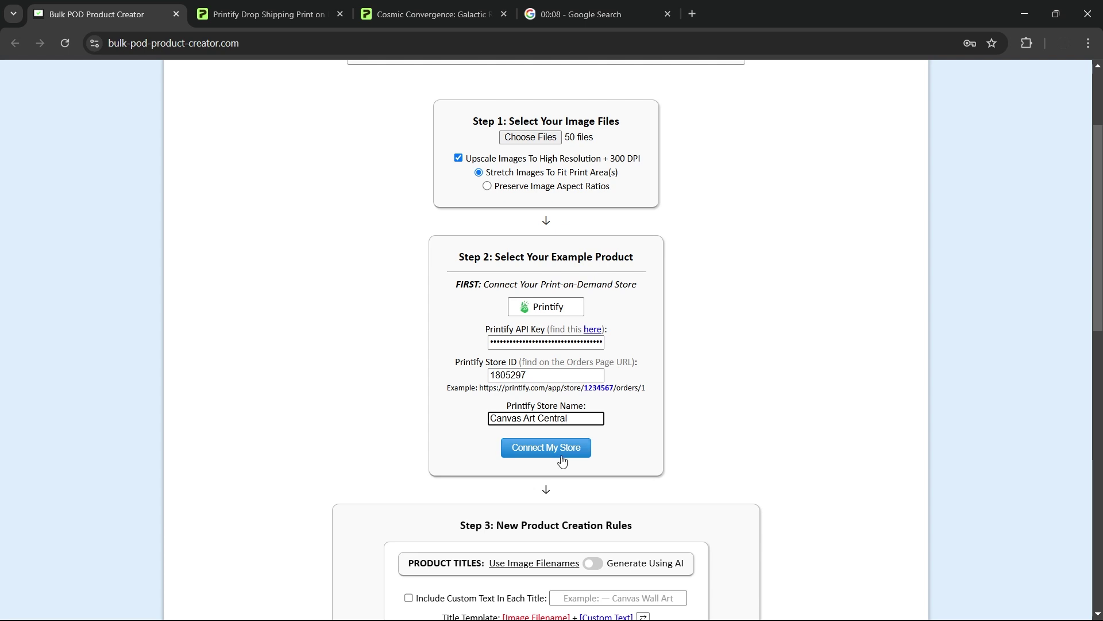
click(564, 454)
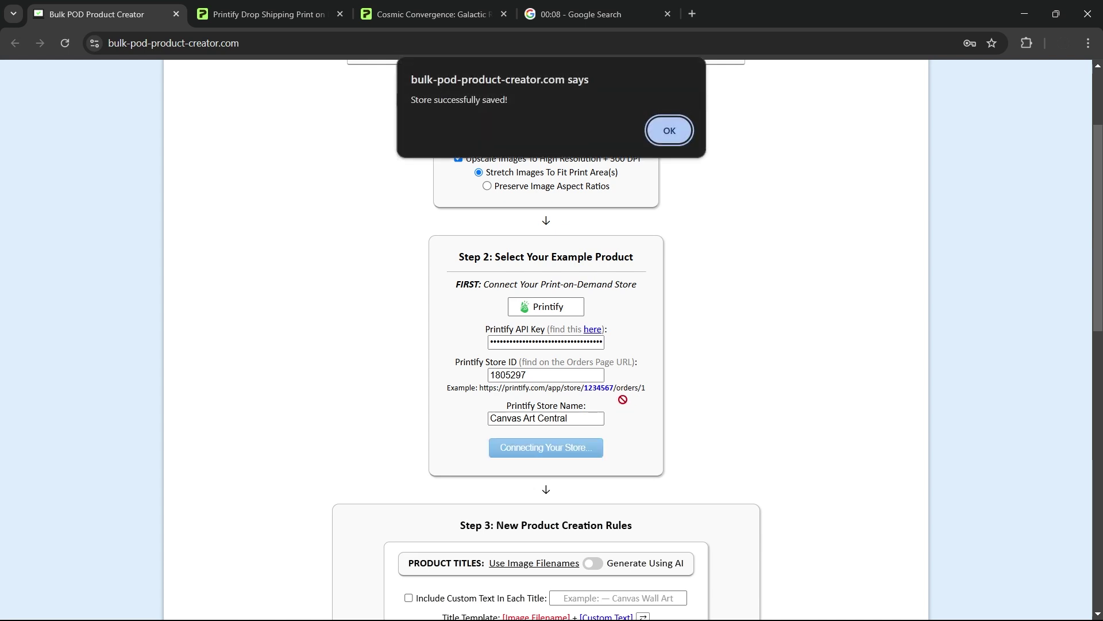
click(681, 140)
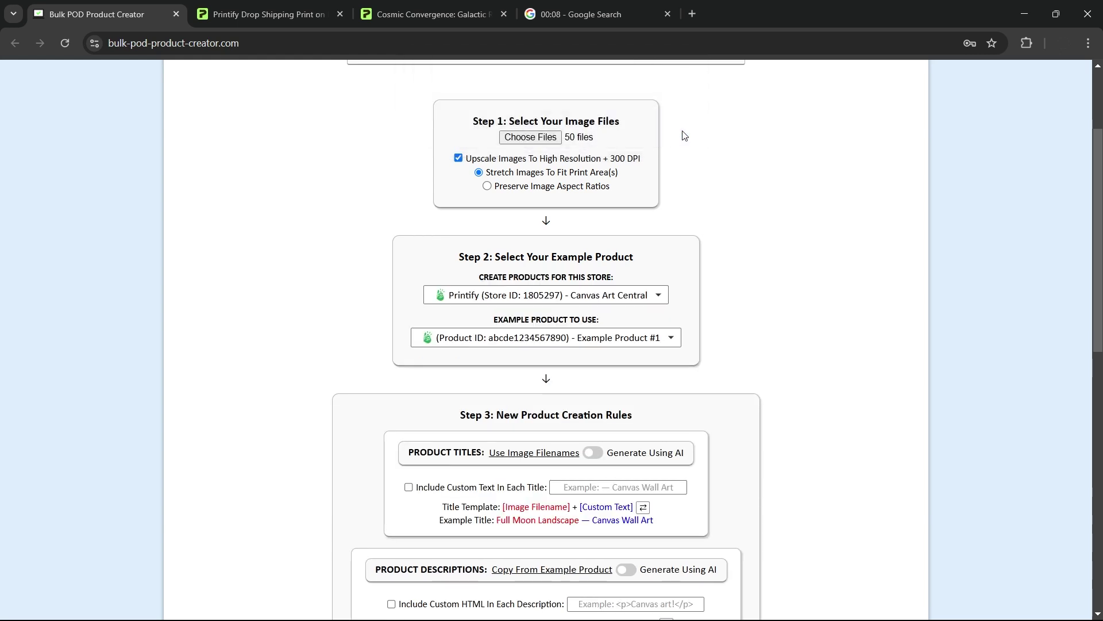
scroll(588, 345, down, 1)
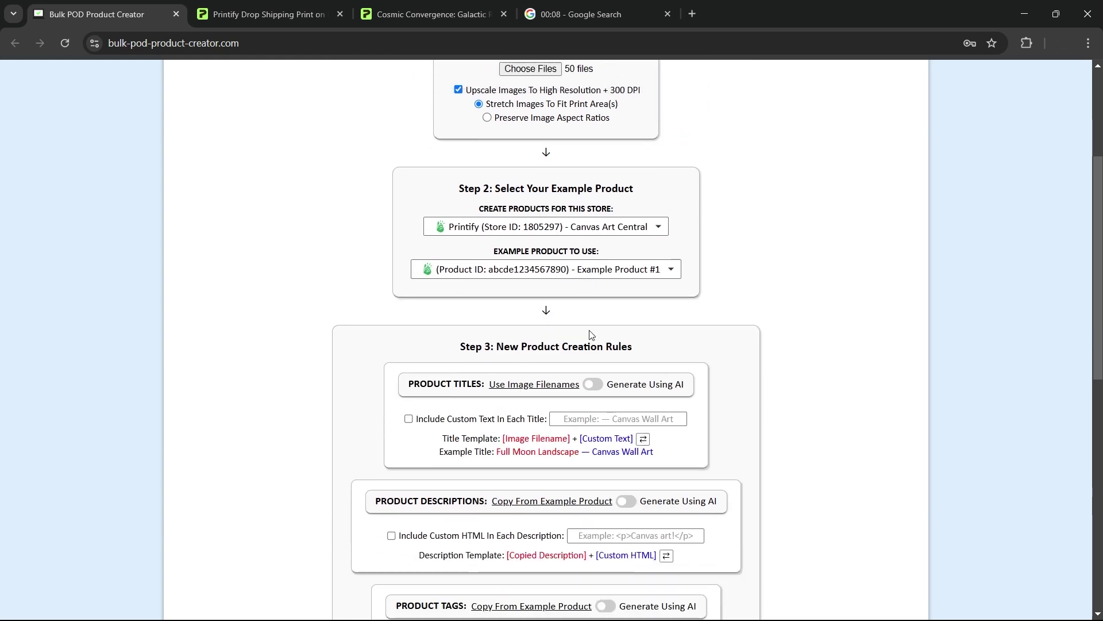
scroll(697, 229, up, 3)
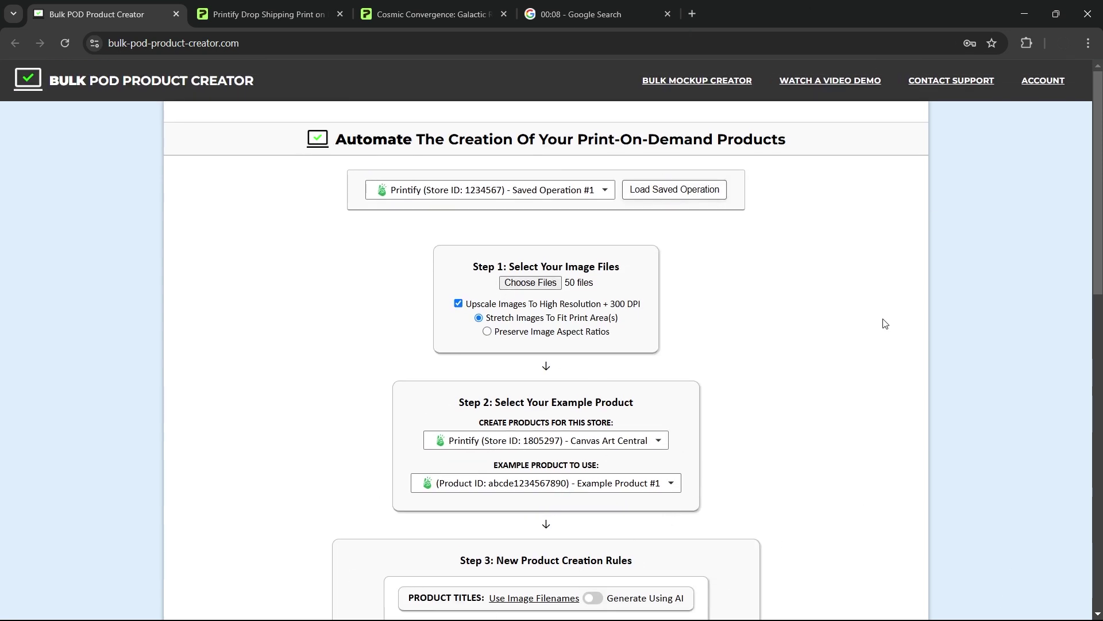
- Search Printify's My Products for "template" and open Poster Wall Art -- (TEMPLATE PRODUCT v2) in a separate tab
scroll(852, 345, down, 2)
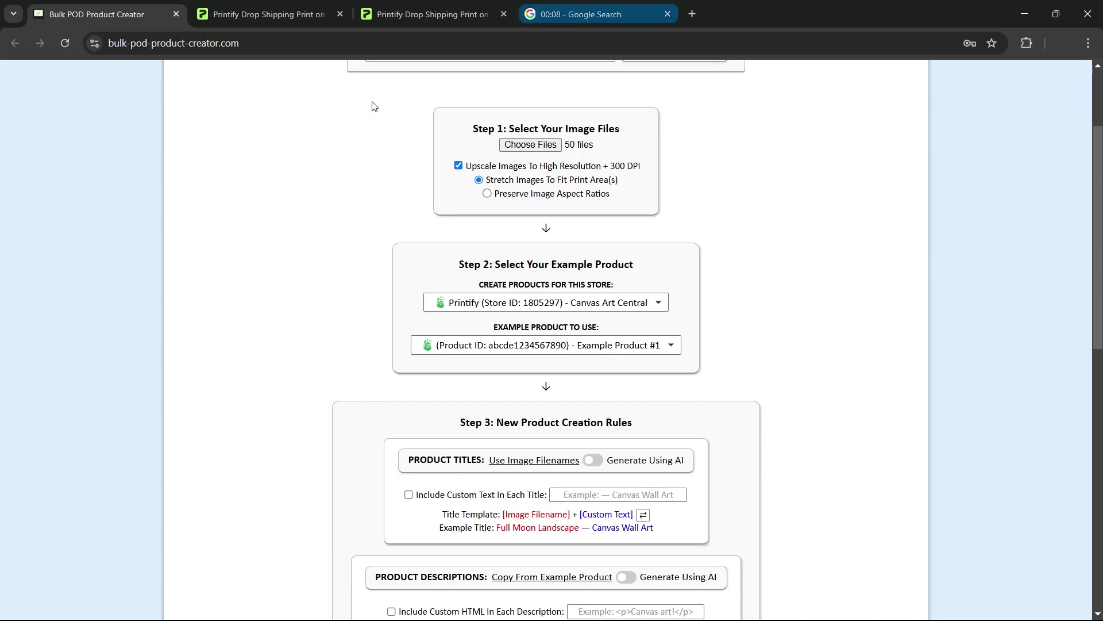
click(267, 15)
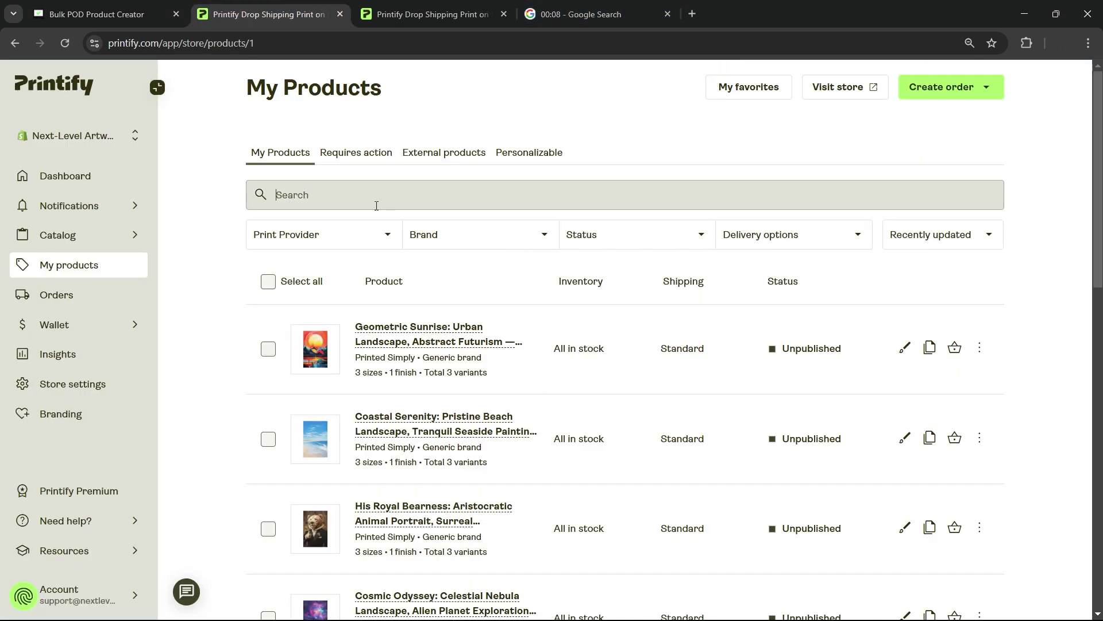
click(382, 188)
text(template)
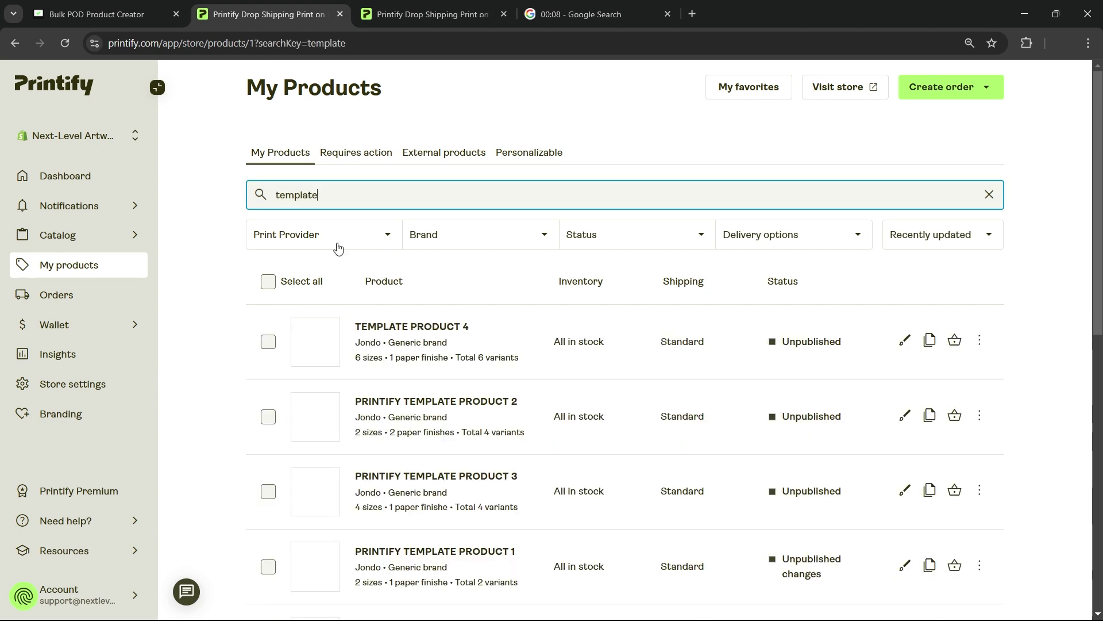
scroll(230, 242, down, 5)
scroll(494, 477, down, 1)
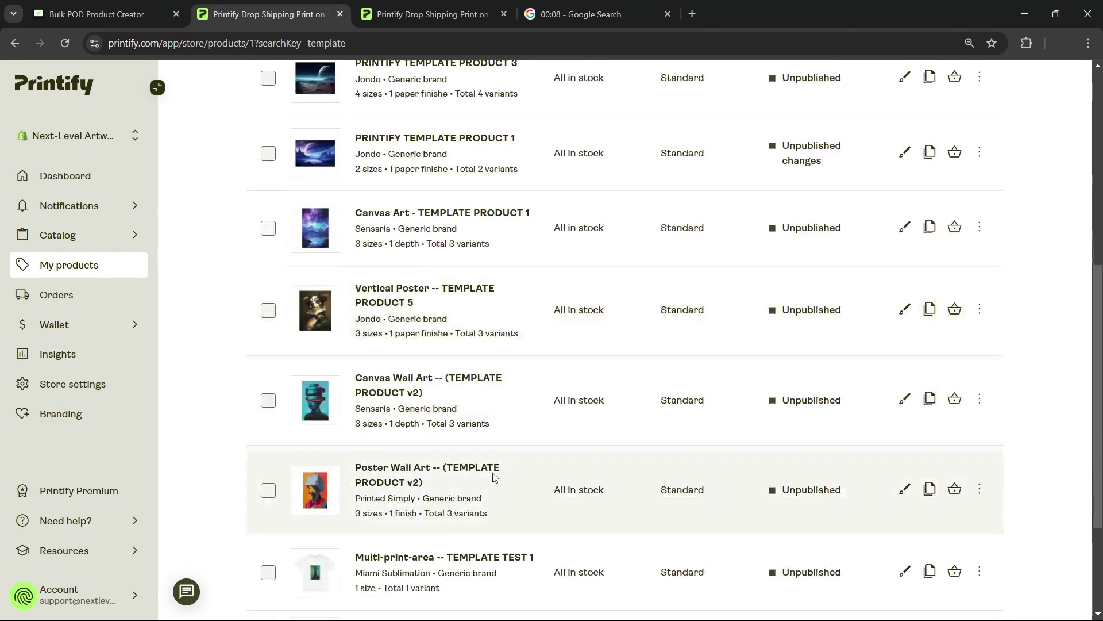
ctrl+click(379, 480)
key(ctrl+Tab)
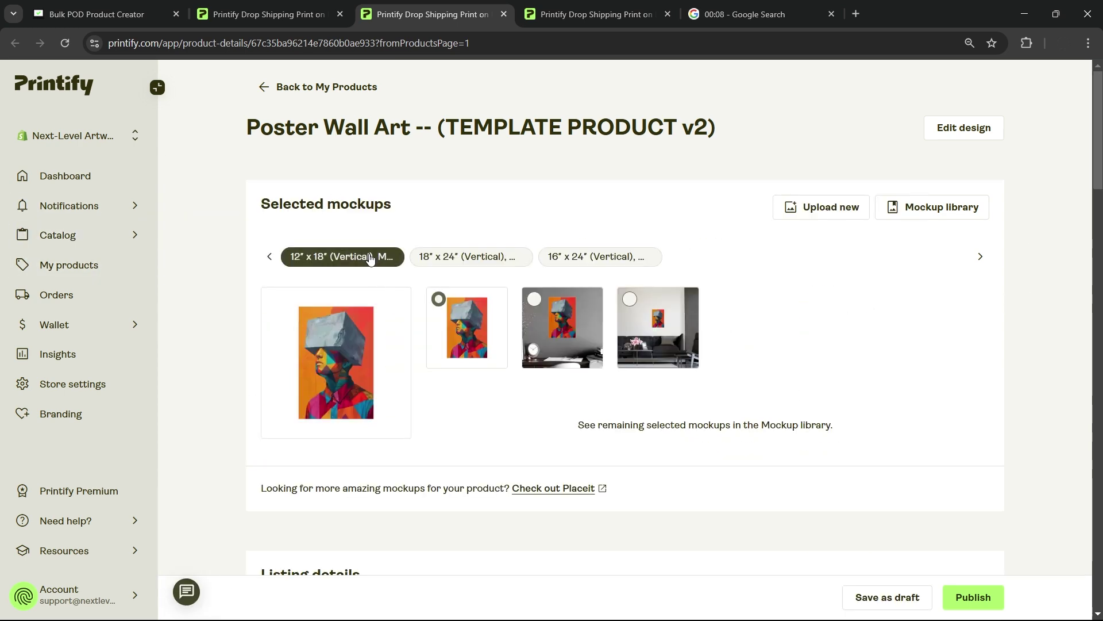
- Copy the product ID from the poster template's Printify URL and paste it as the Example Product ID in Bulk POD Product Creator
scroll(1052, 219, down, 15)
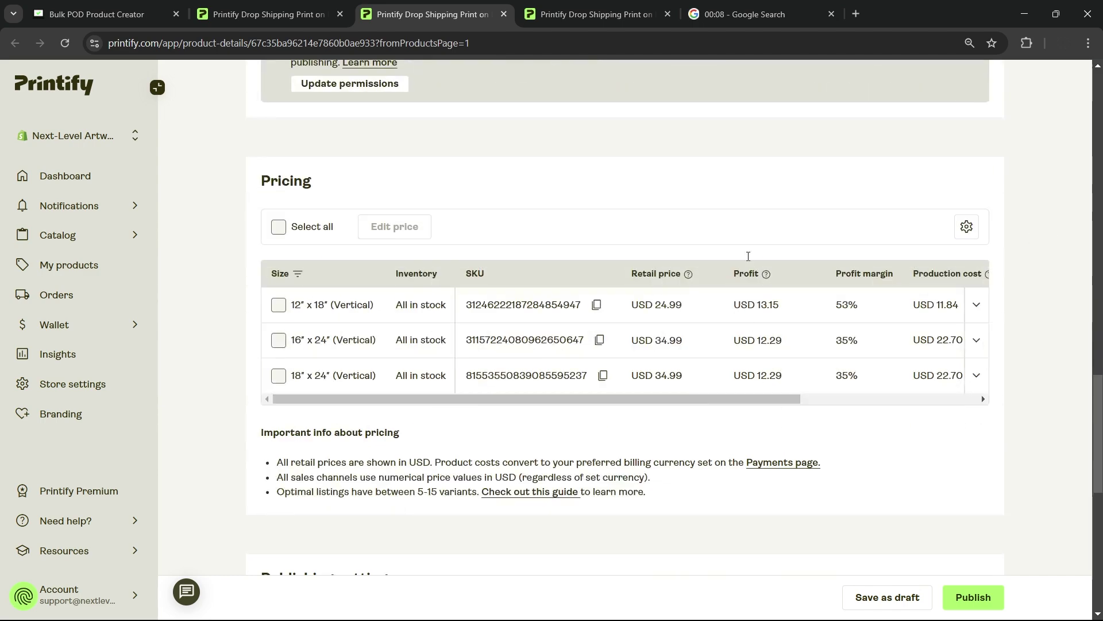
scroll(1082, 244, up, 10)
scroll(1082, 245, up, 5)
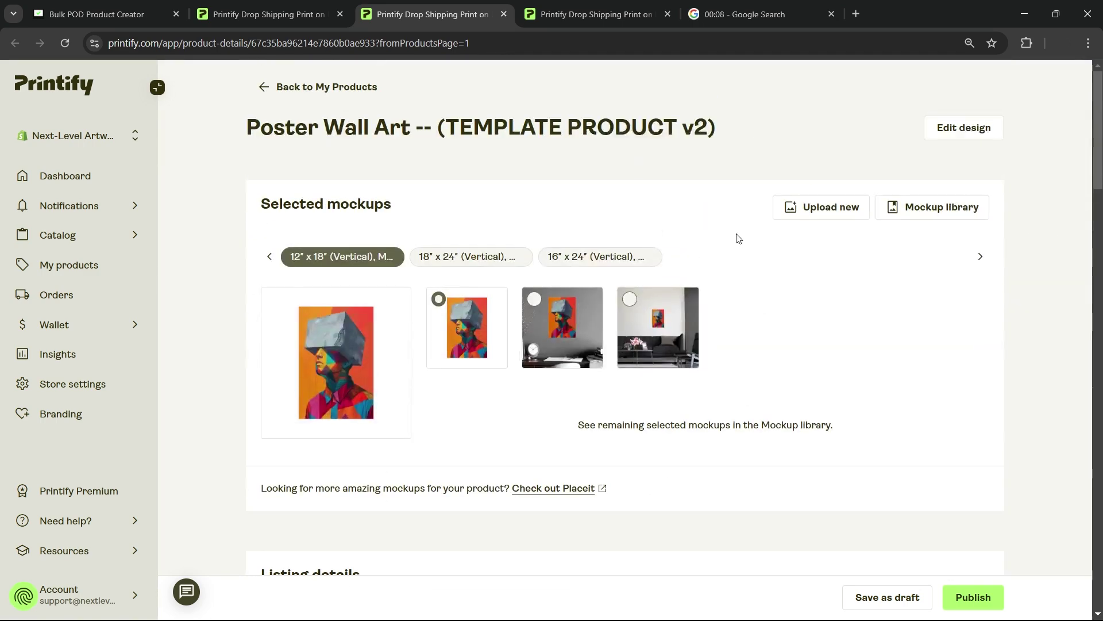
double_click(350, 44)
key(ctrl+c)
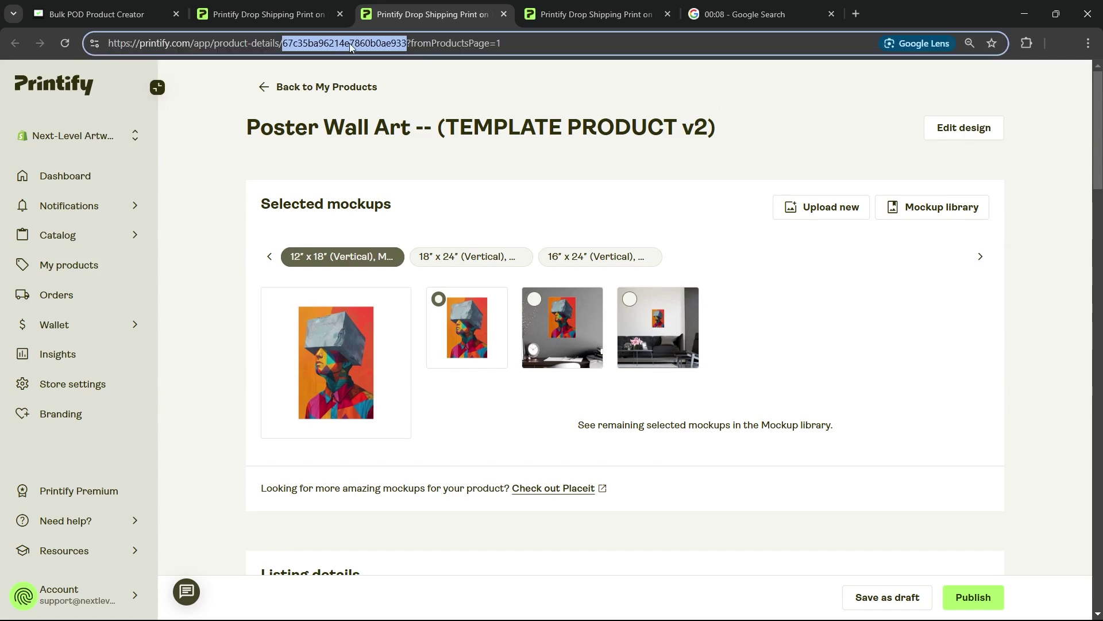
click(422, 45)
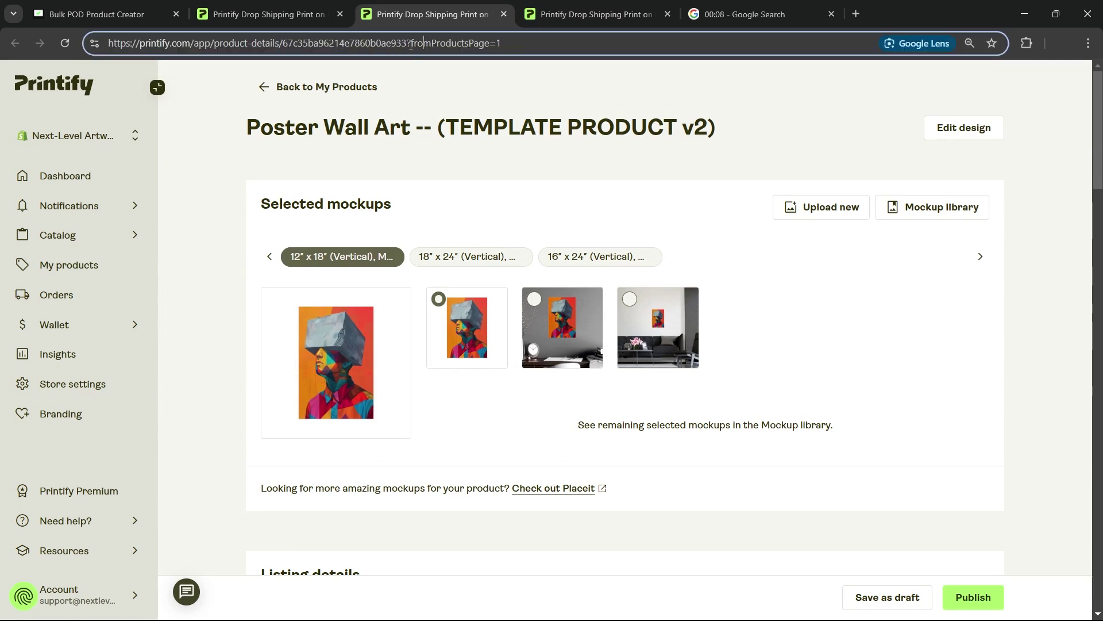
key(ctrl+1)
click(542, 384)
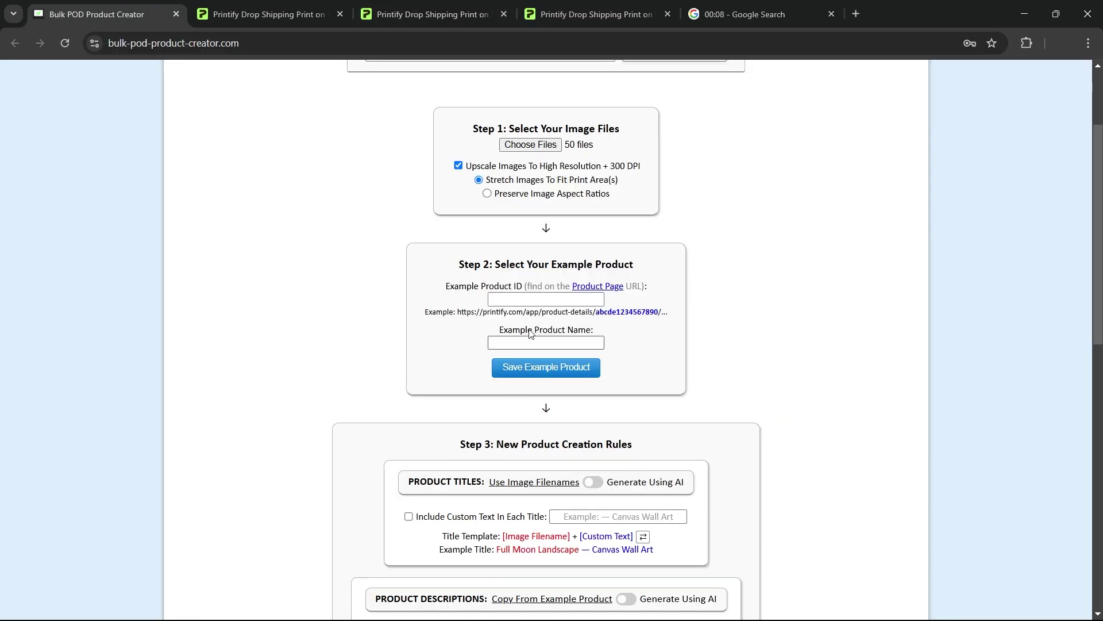
click(517, 299)
key(ctrl+v)
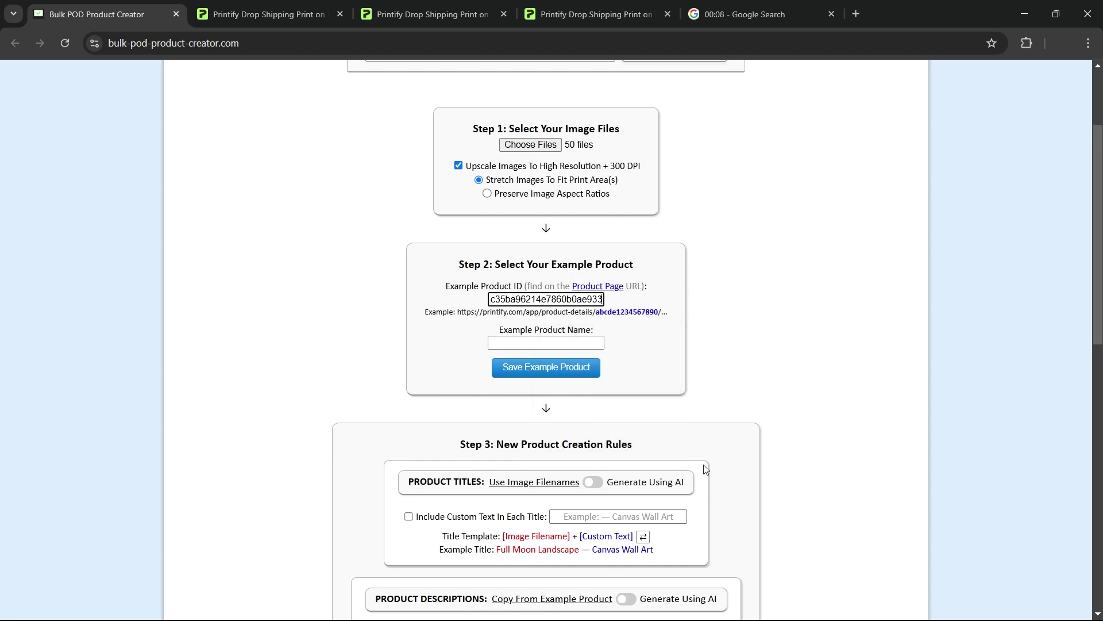
- Name the example product "Wall Posters (20x30) v1" and save it
click(588, 341)
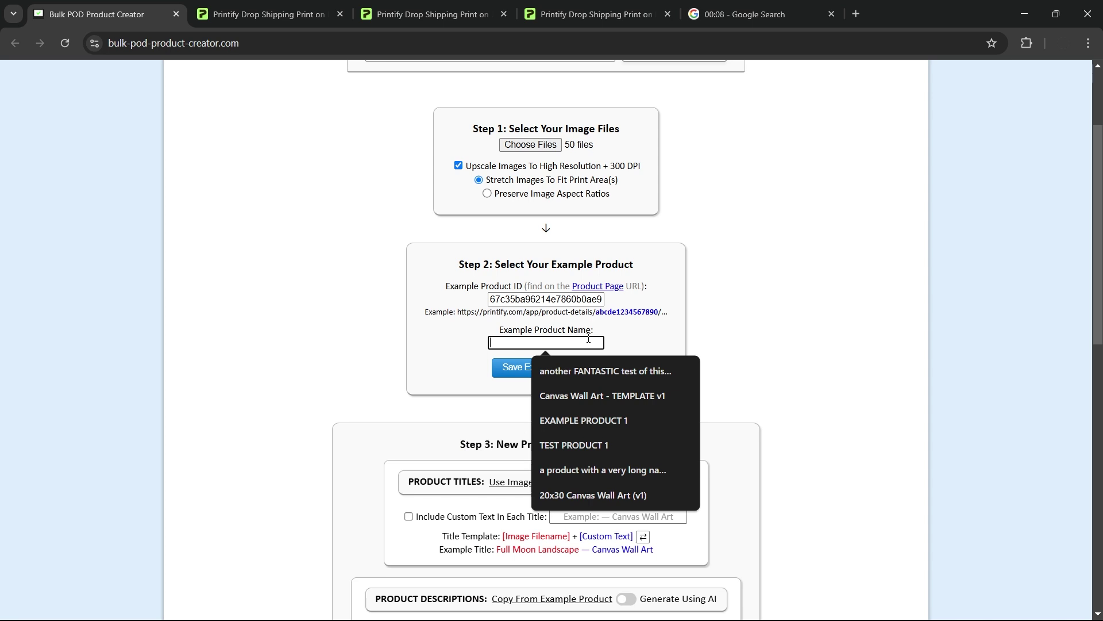
text(Wall Posters (2)
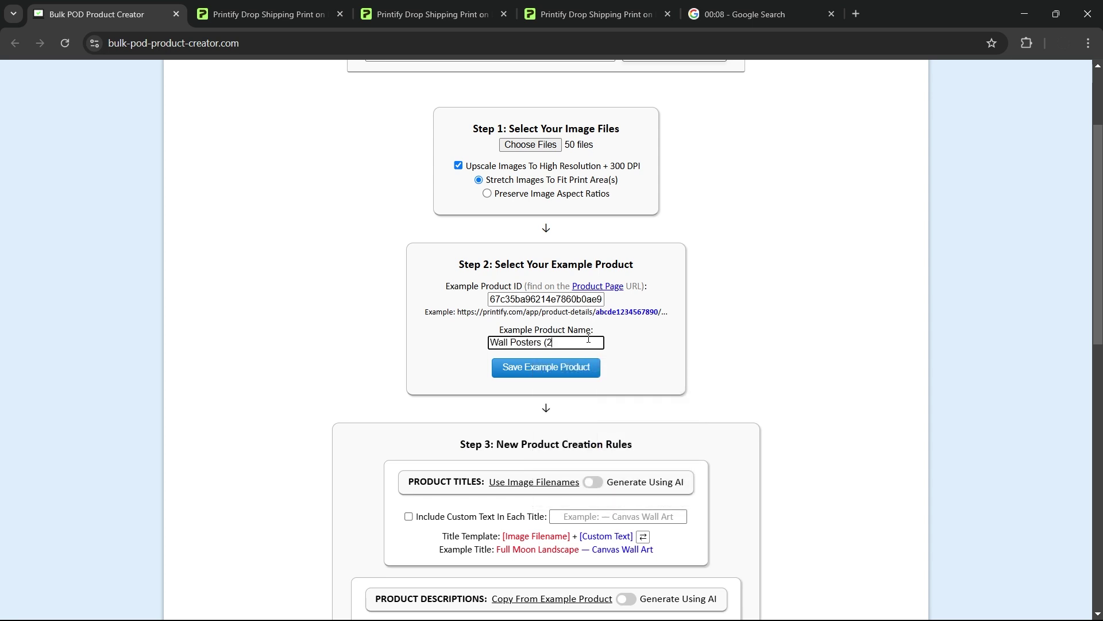
text(0x30) v1)
click(579, 369)
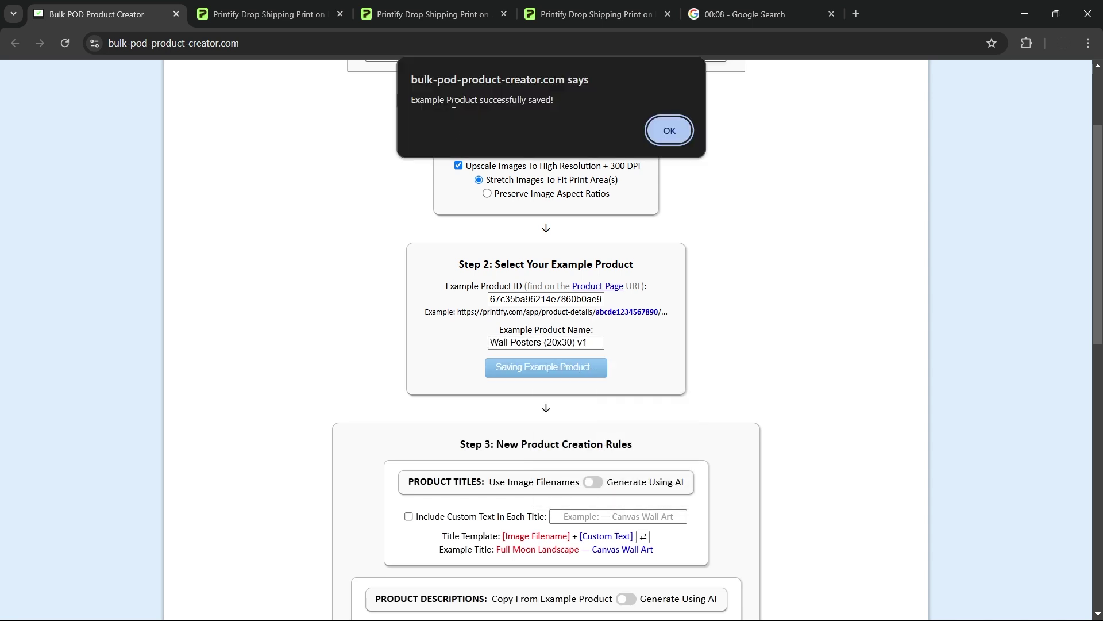
click(681, 139)
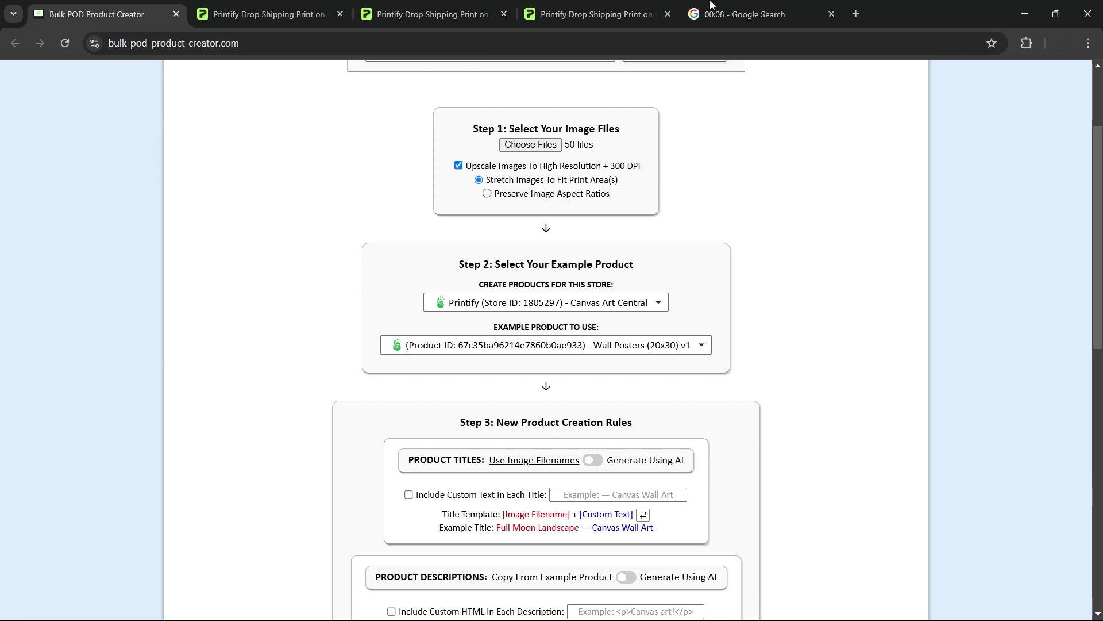
- Review the Printify poster template's title, description and tags, and the matching product creation rules in Bulk POD Product Creator
click(445, 7)
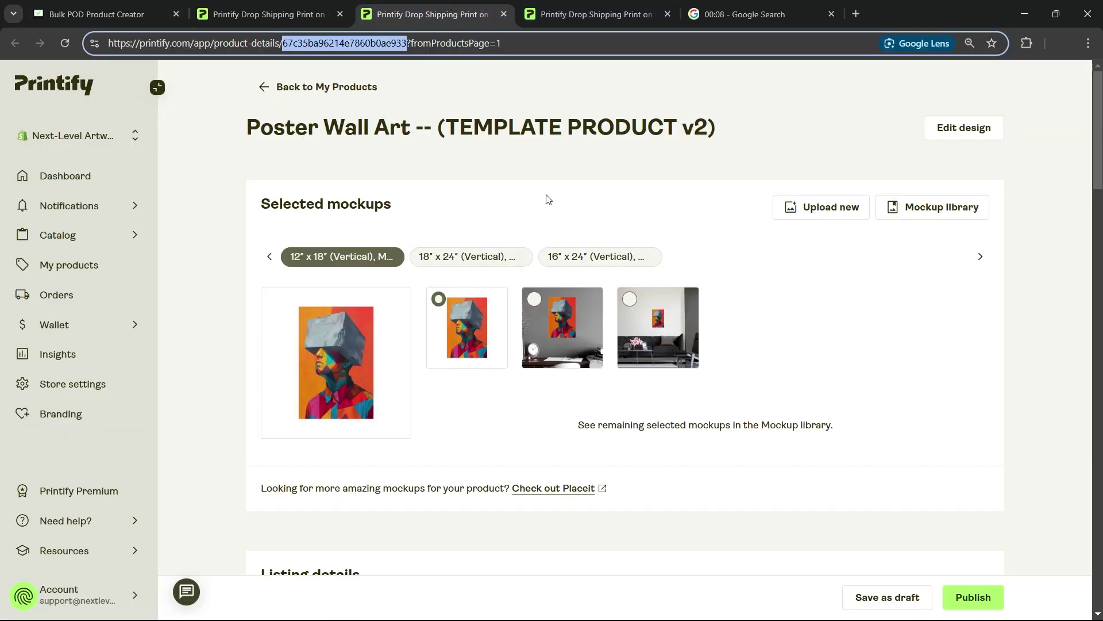
click(296, 180)
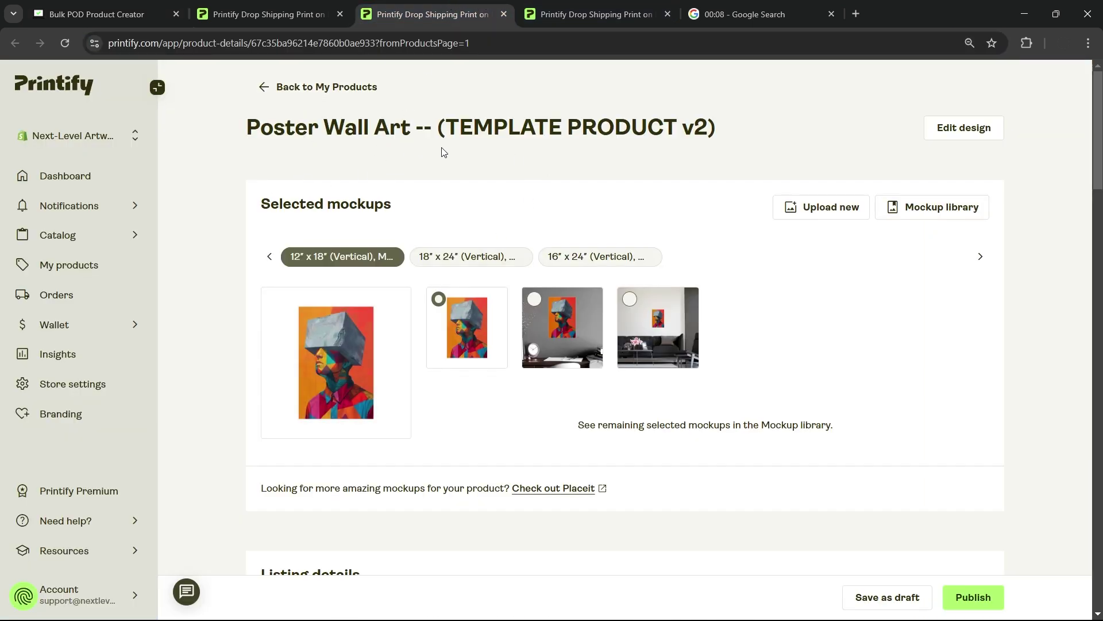
scroll(230, 221, down, 10)
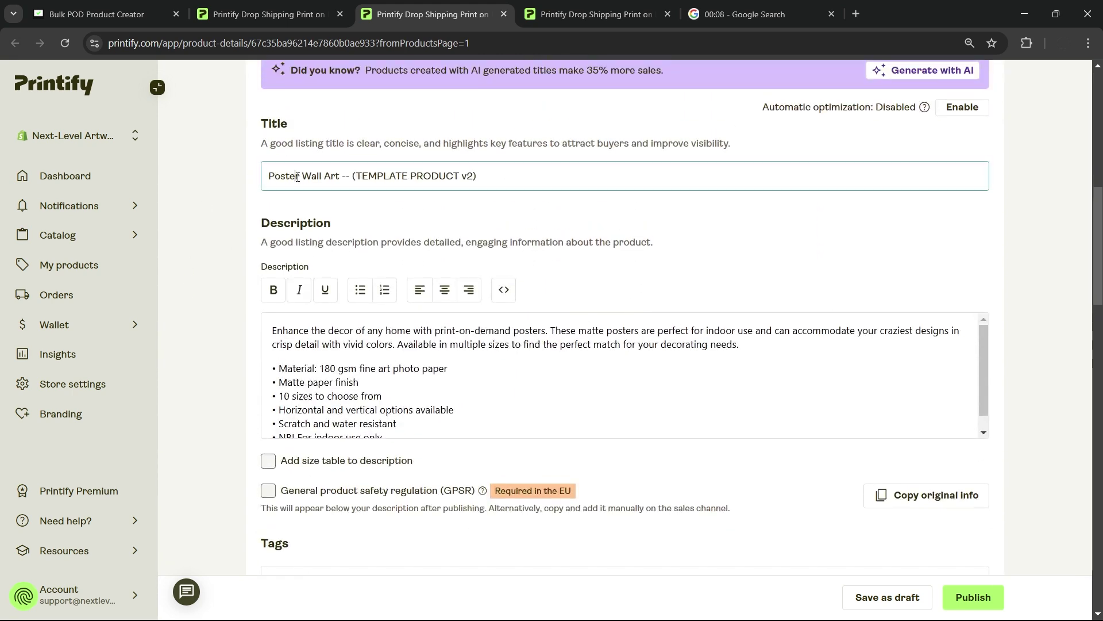
triple_click(401, 409)
scroll(197, 335, down, 6)
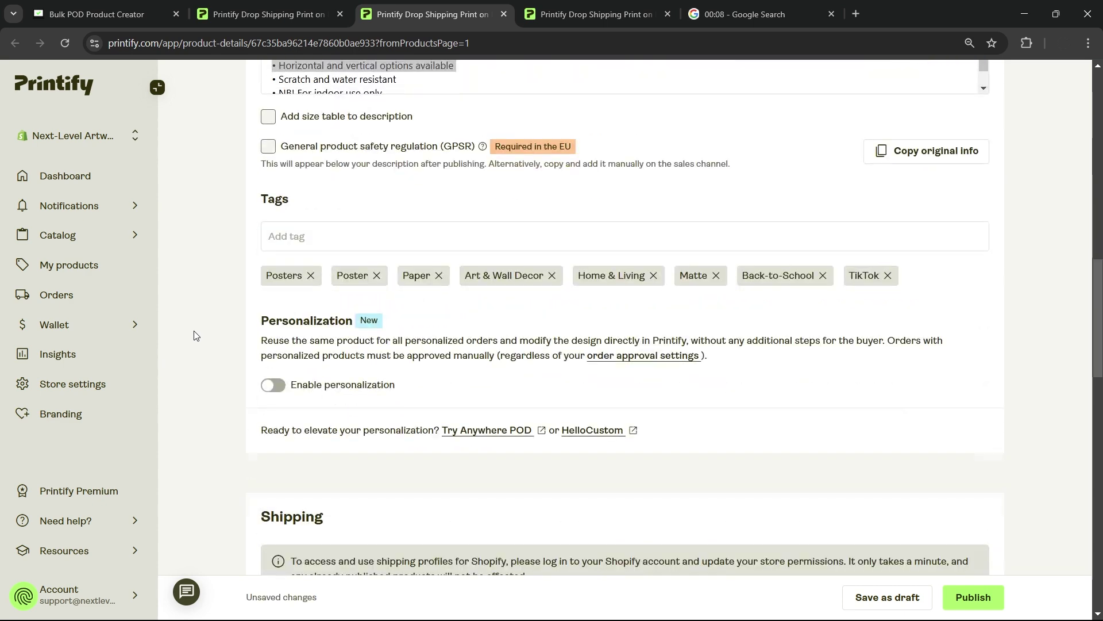
key(ctrl+1)
scroll(187, 284, down, 5)
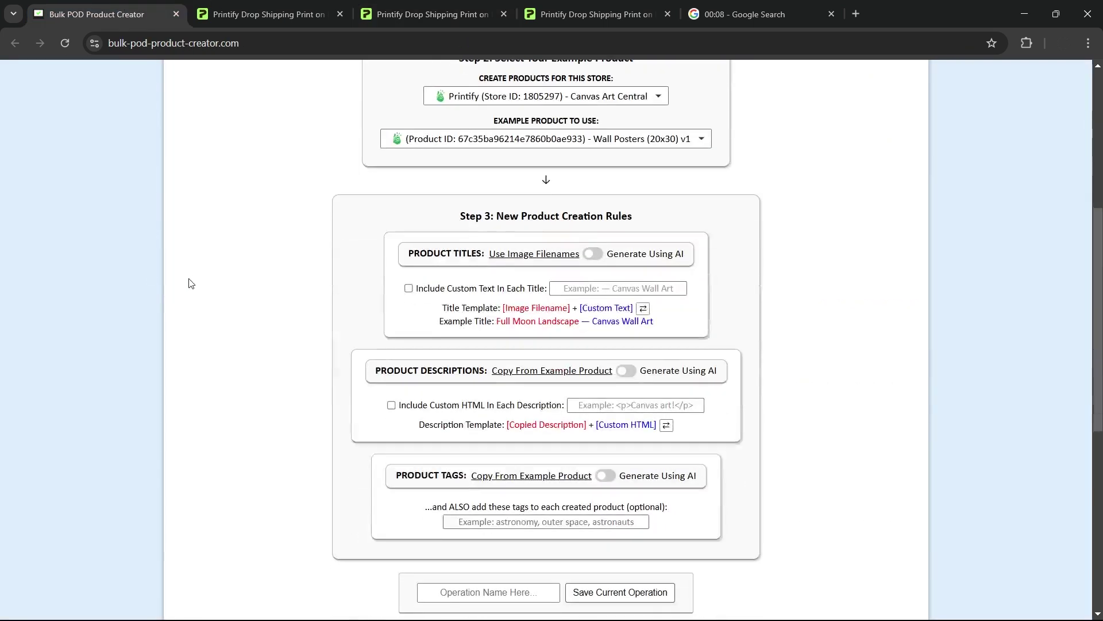
triple_click(466, 185)
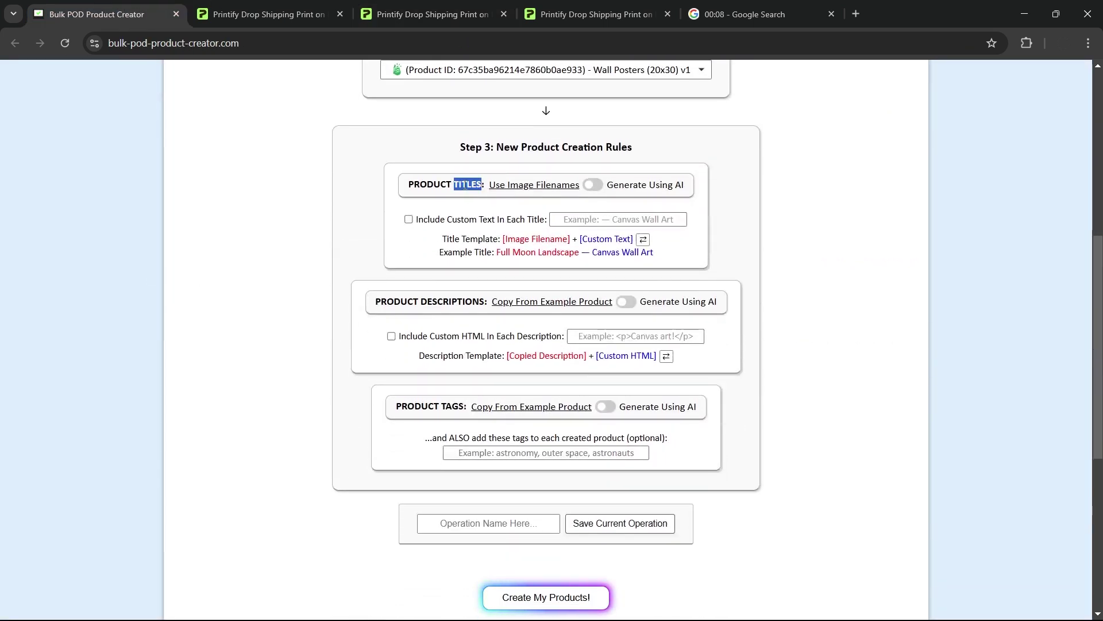
double_click(453, 302)
triple_click(459, 406)
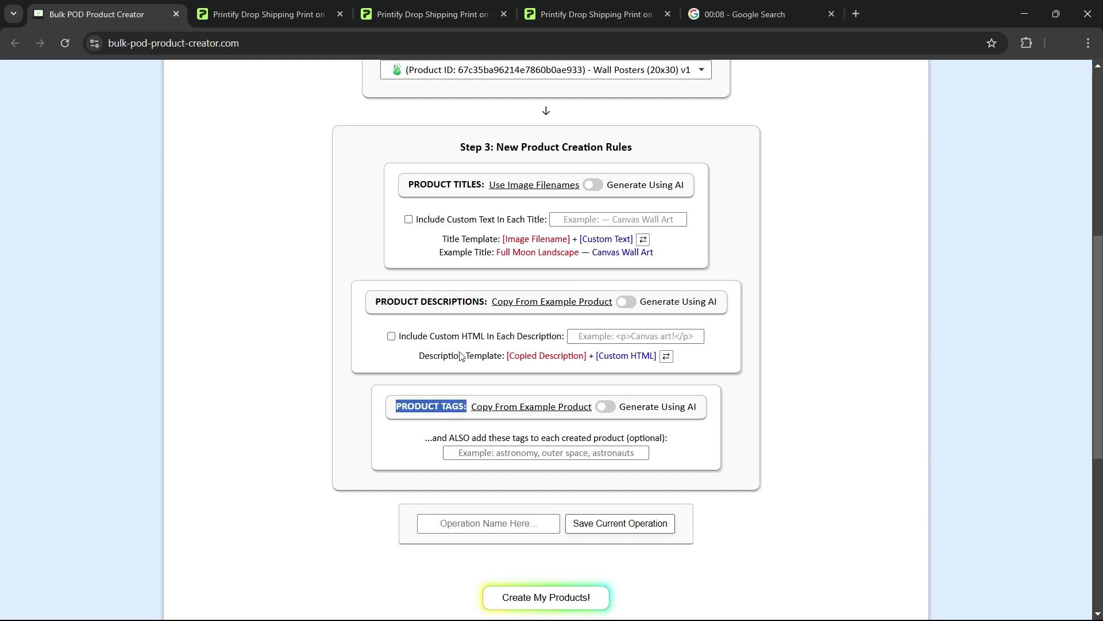
click(110, 552)
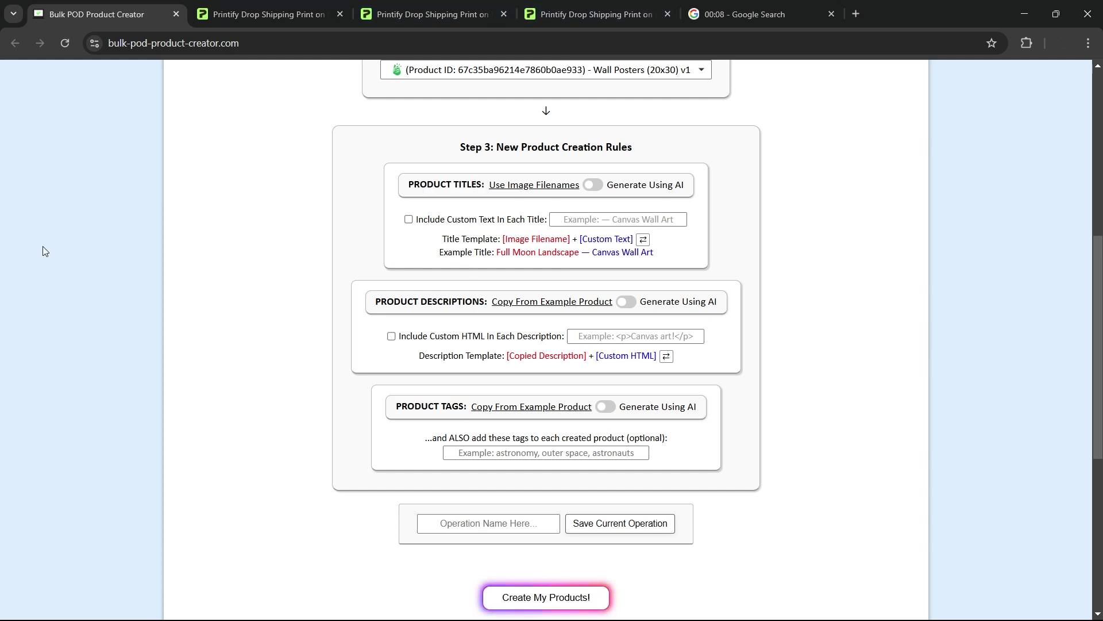
- Switch the product titles rule from image filenames to AI generation
click(593, 185)
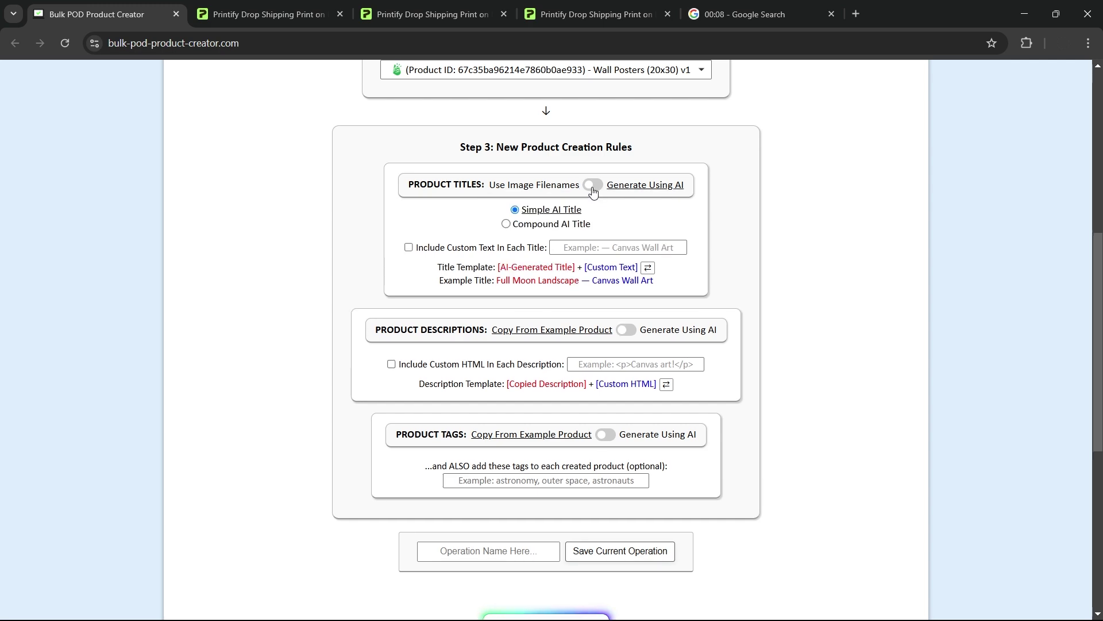
click(629, 334)
click(630, 333)
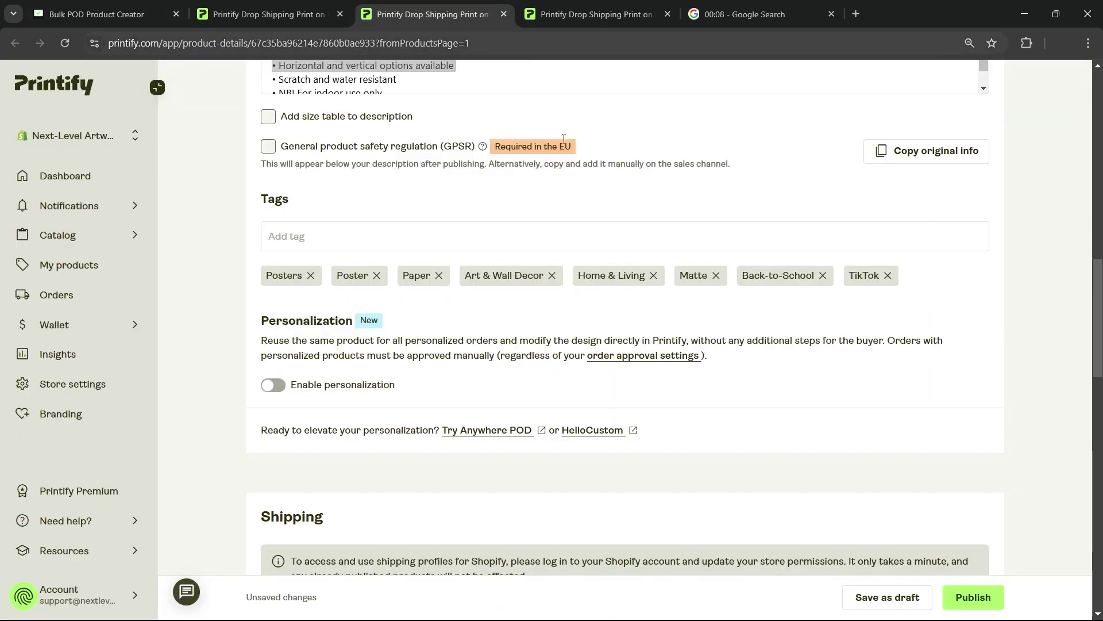
- Compare the poster template's listing details in Printify with those of the Cosmic Convergence product
scroll(563, 229, up, 6)
key(ctrl+Tab)
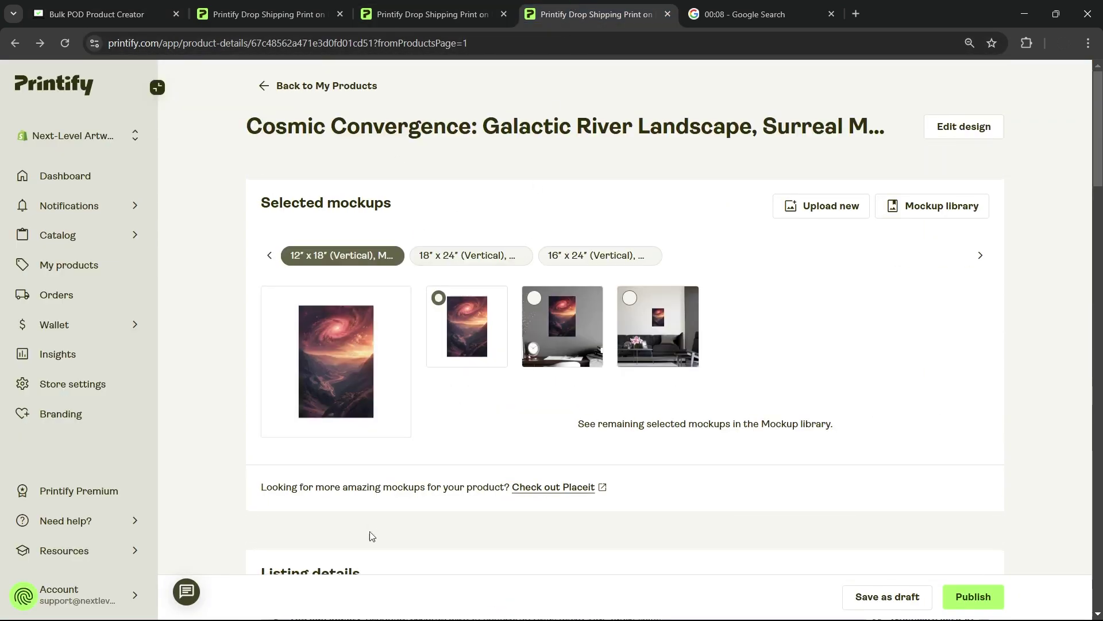
scroll(447, 343, down, 5)
scroll(447, 343, down, 5)
scroll(360, 309, up, 10)
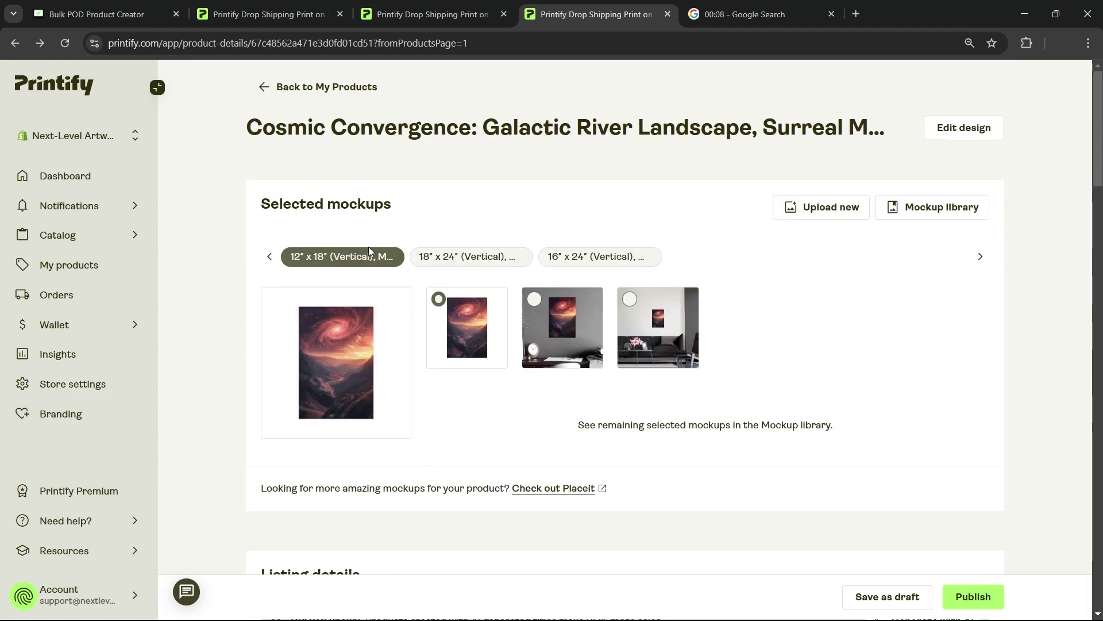
- Return to Bulk POD Product Creator and switch both product descriptions and product tags to AI generation
click(154, 5)
click(645, 334)
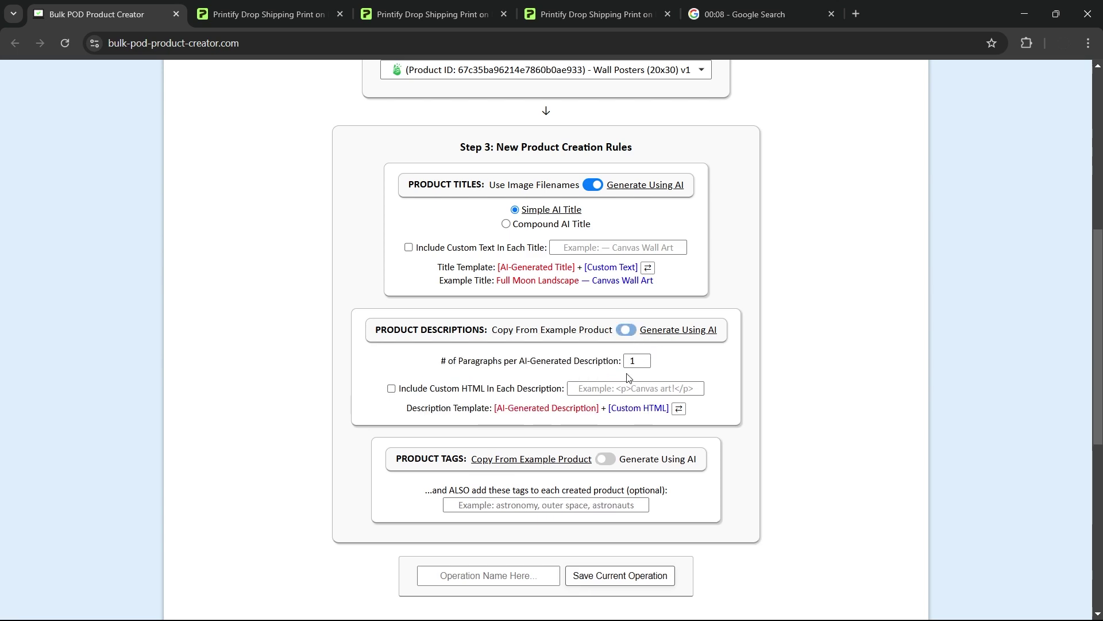
click(614, 463)
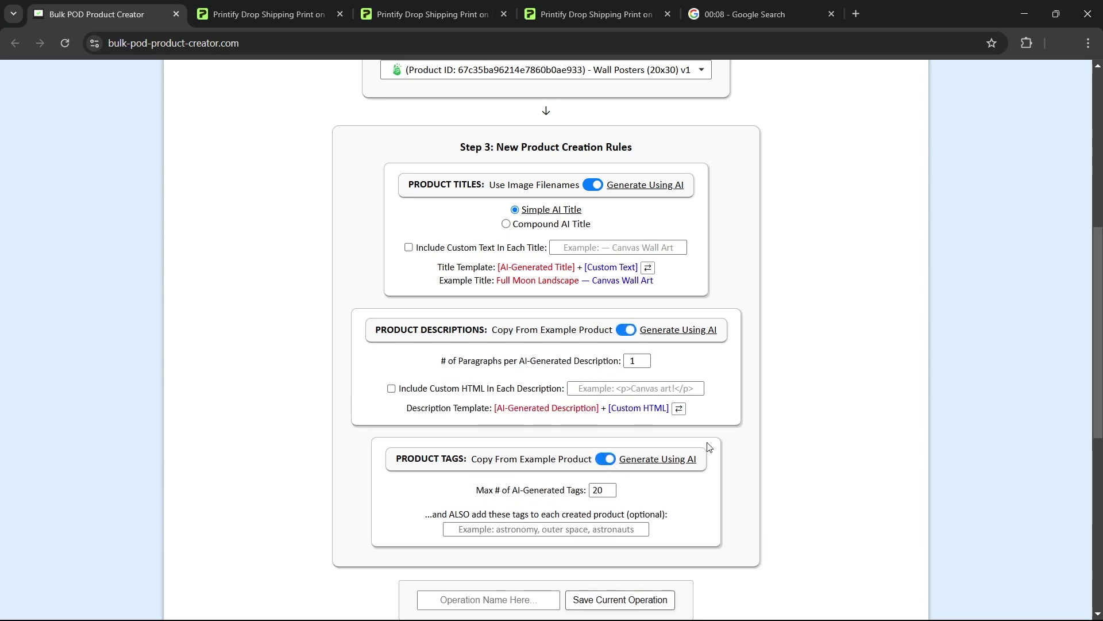
- In the Cosmic Convergence product's description, add the paragraph "This artwork image features an astronomy scene with a spiral galaxy in the sky, above a rocky mountain landscape."
click(591, 14)
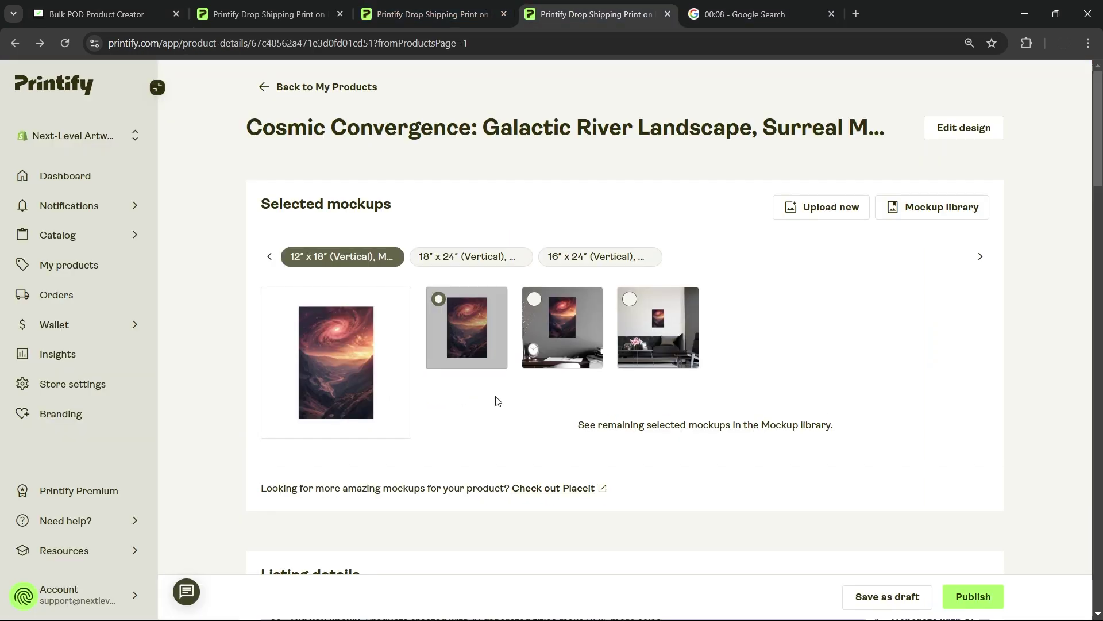
scroll(496, 283, down, 7)
scroll(369, 247, up, 6)
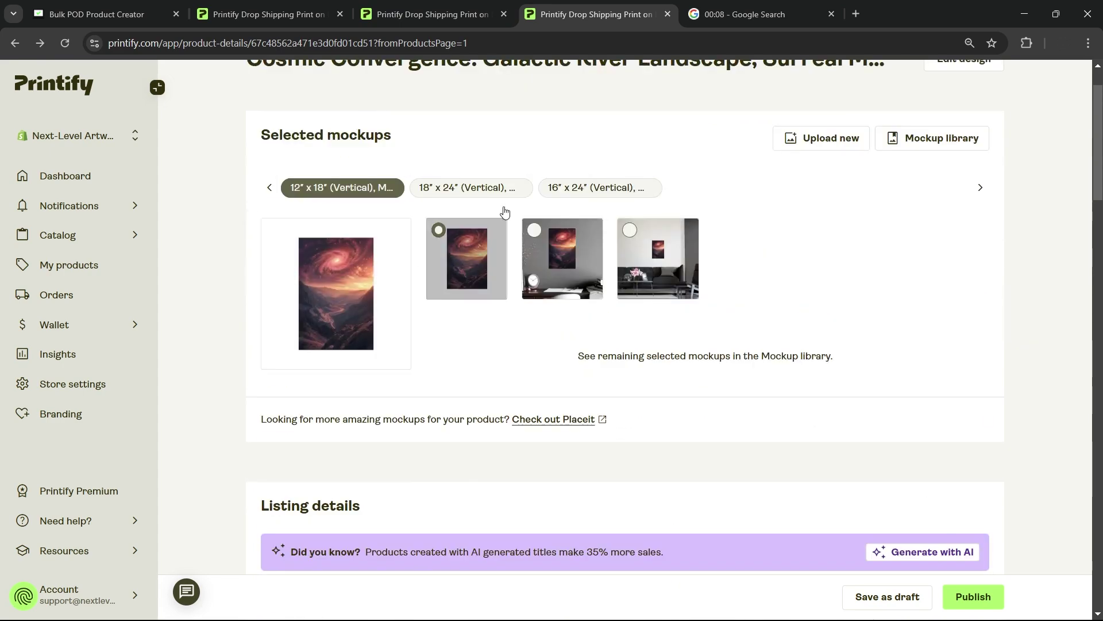
scroll(913, 323, down, 9)
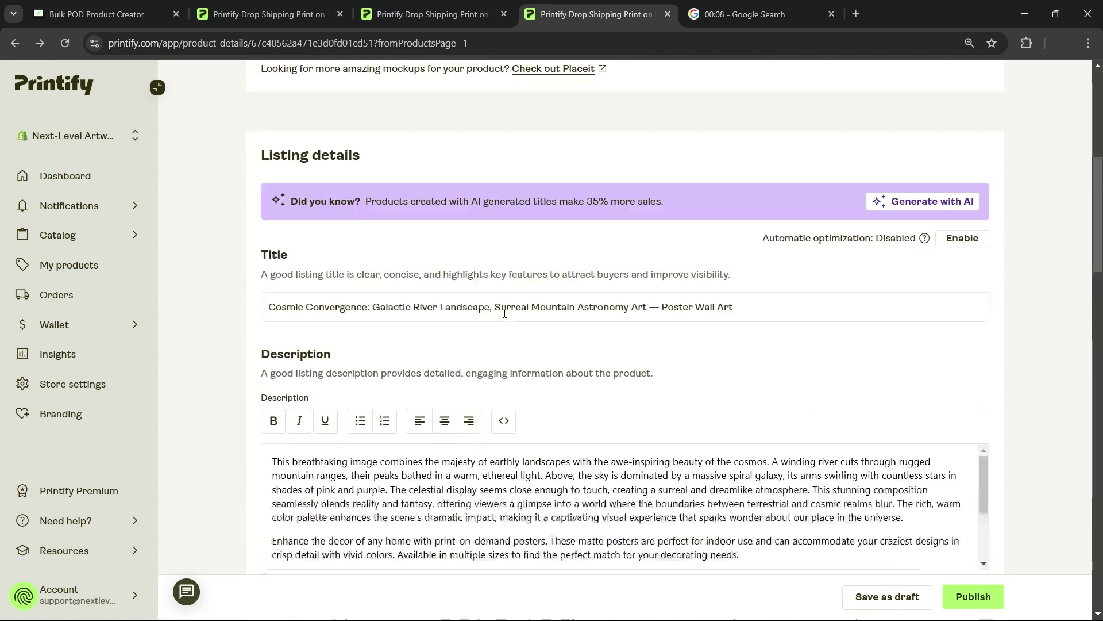
click(913, 323)
key(Return)
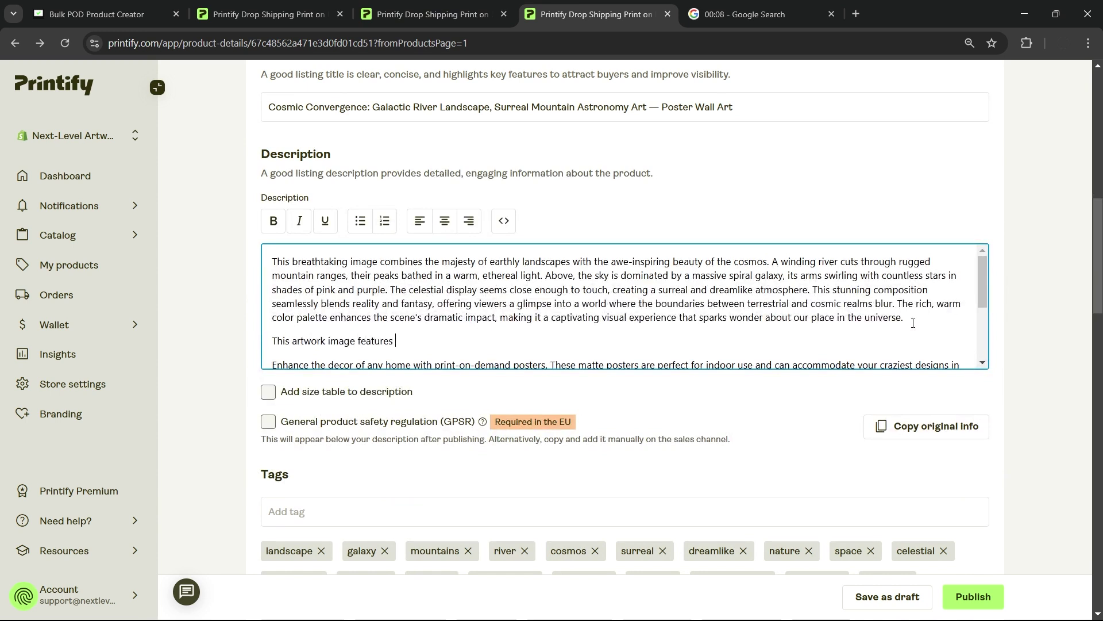
text(This artwork image features an astronomy scene with a spiral galaxy in the sky, ab)
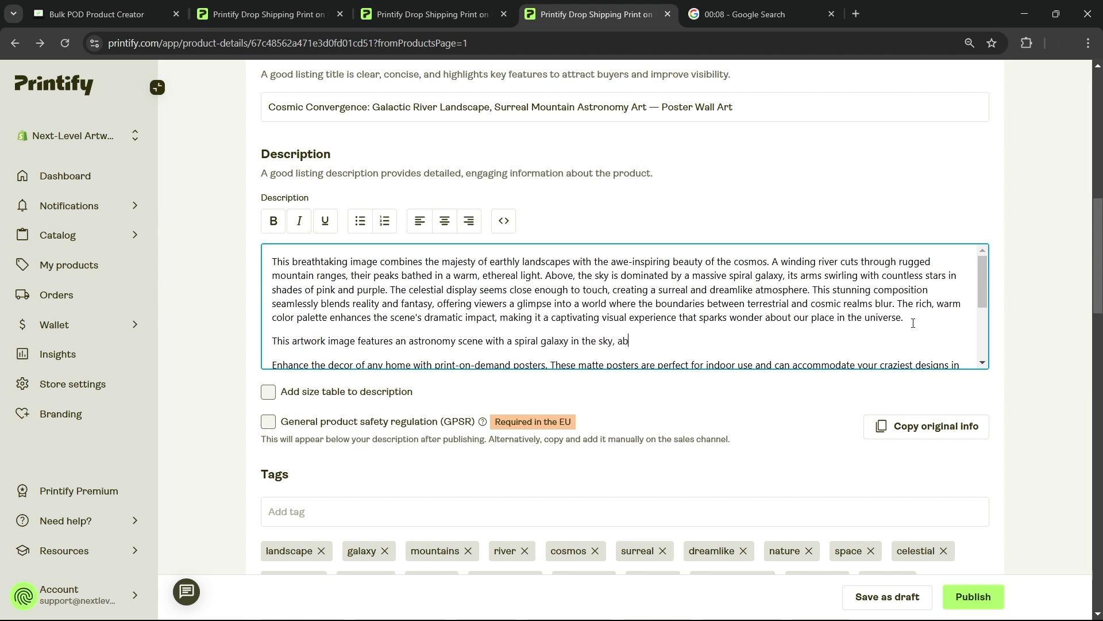
key(BackSpace)
key(BackSpace)
key(BackSpace)
key(BackSpace)
text(ove a rocky mountain landscape.;)
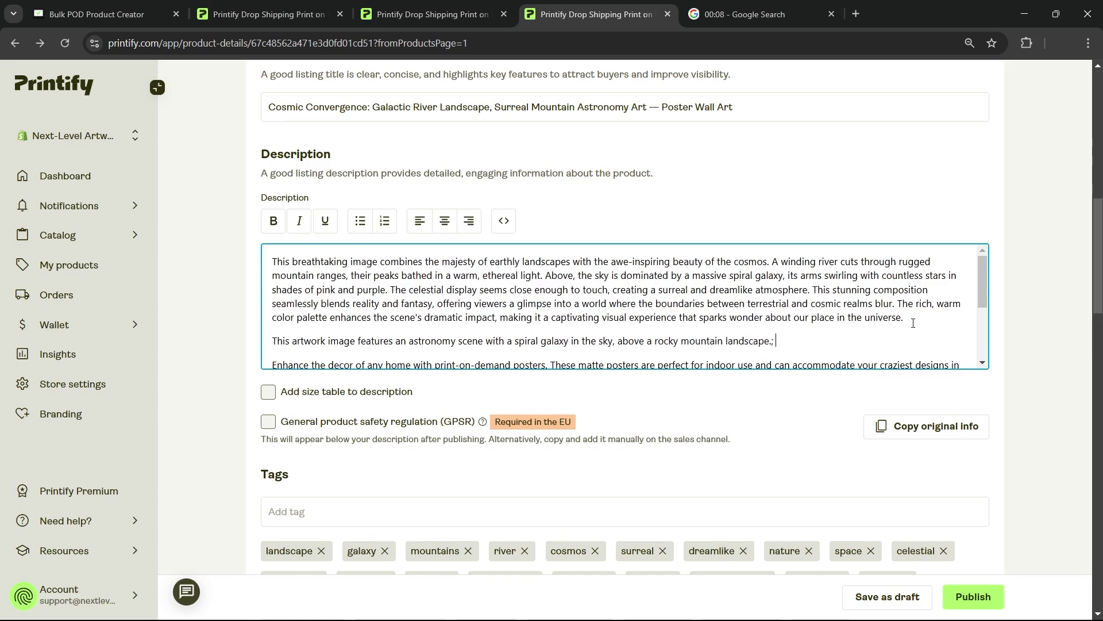
- Check the artwork mockup and extend the new description paragraph with "In the distance is a winding river, and the sky is a pinkish hue."
scroll(851, 264, up, 10)
scroll(855, 286, down, 10)
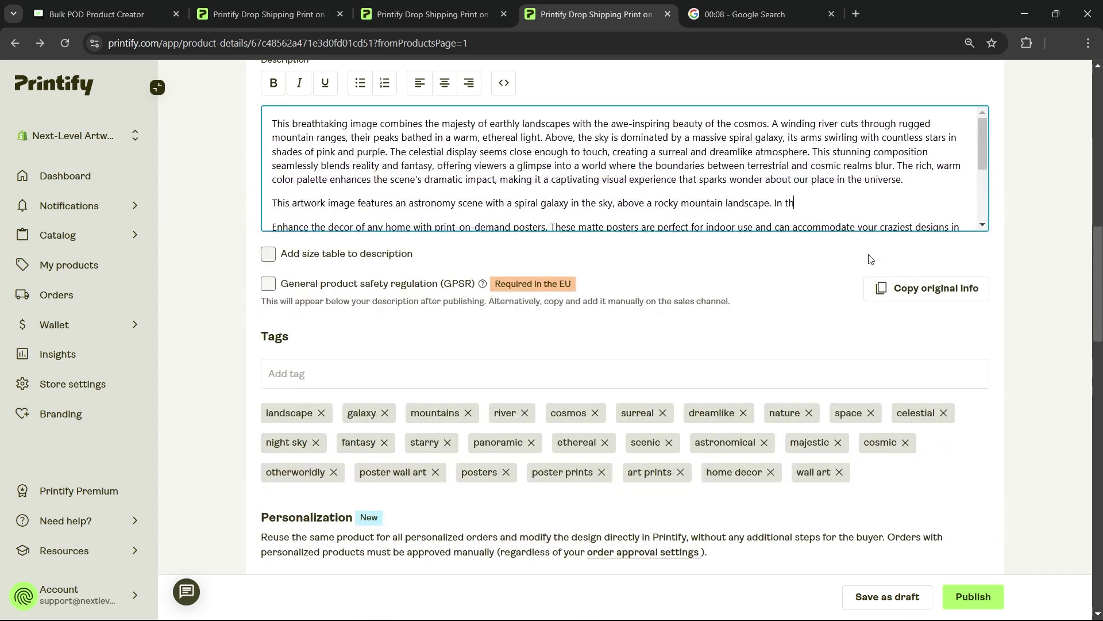
text(In the distance is a winding river, and the sky is a)
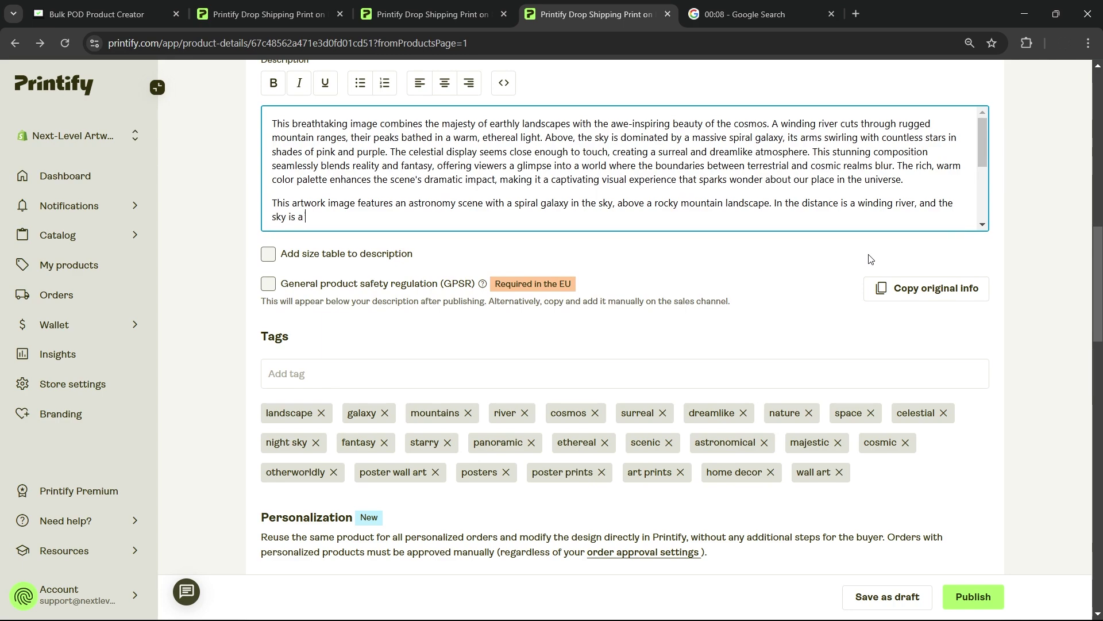
scroll(885, 257, up, 10)
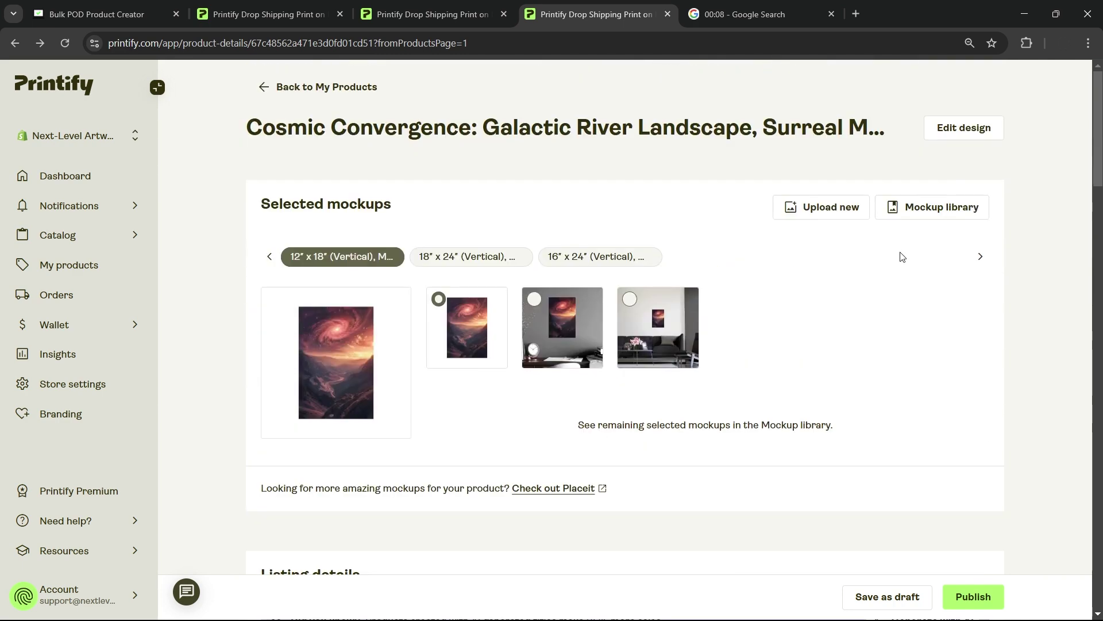
scroll(901, 256, down, 10)
text(is a winding river, and the sky is apin)
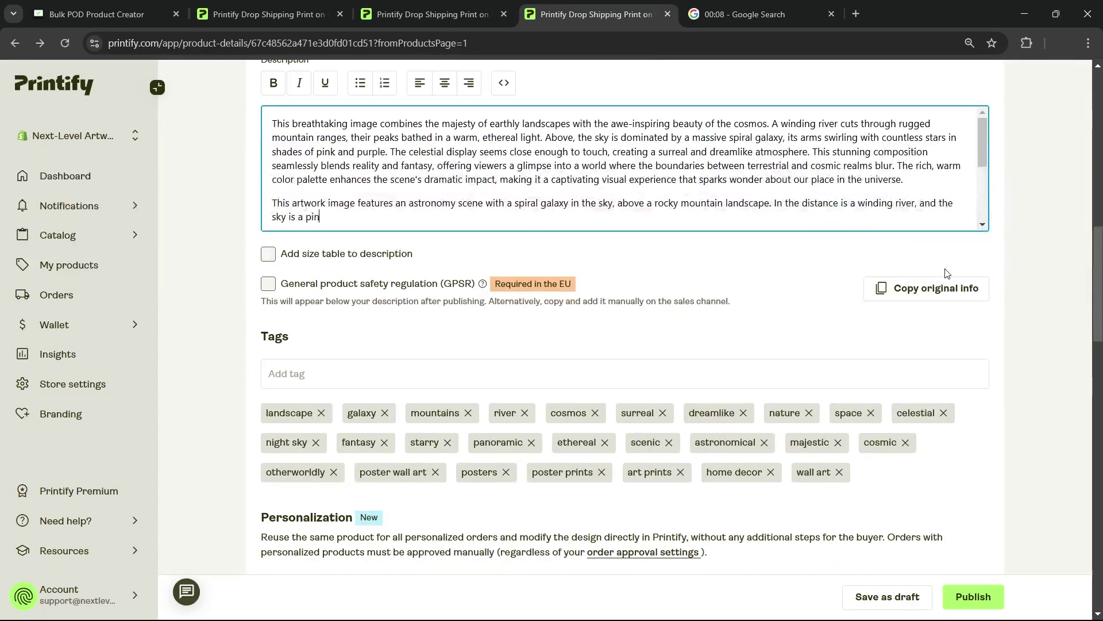
text(kish hue.)
scroll(458, 284, up, 1)
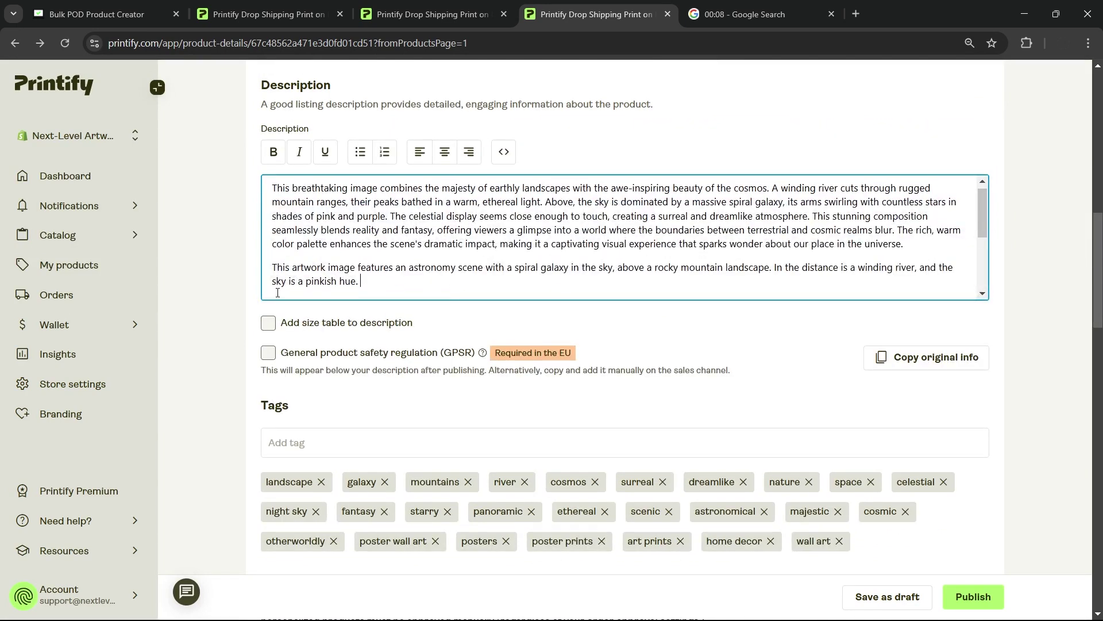
- Compare the Cosmic Convergence mockup with its title, especially "Surreal Mountain Astronomy Art", and its description
scroll(528, 181, up, 10)
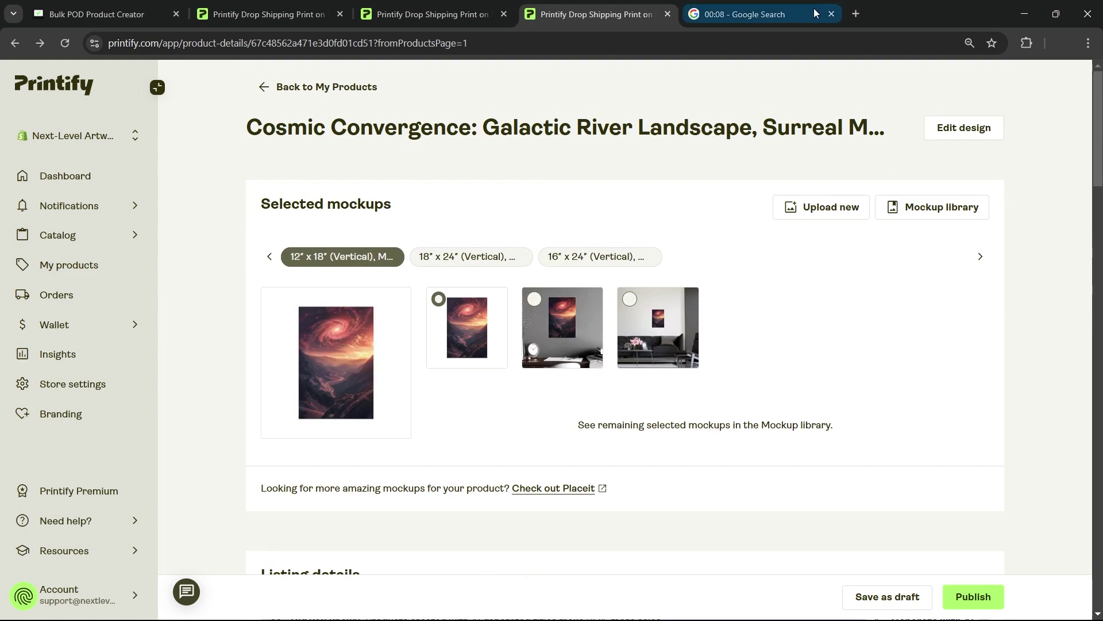
scroll(660, 390, down, 6)
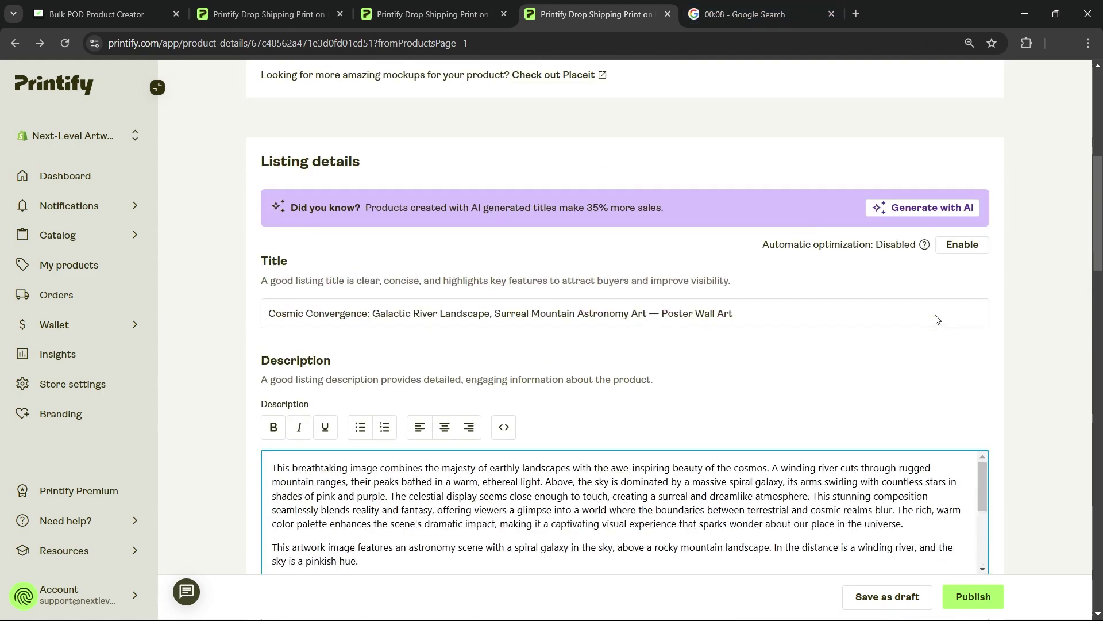
scroll(624, 323, down, 3)
scroll(625, 324, up, 3)
drag(649, 313, 494, 322)
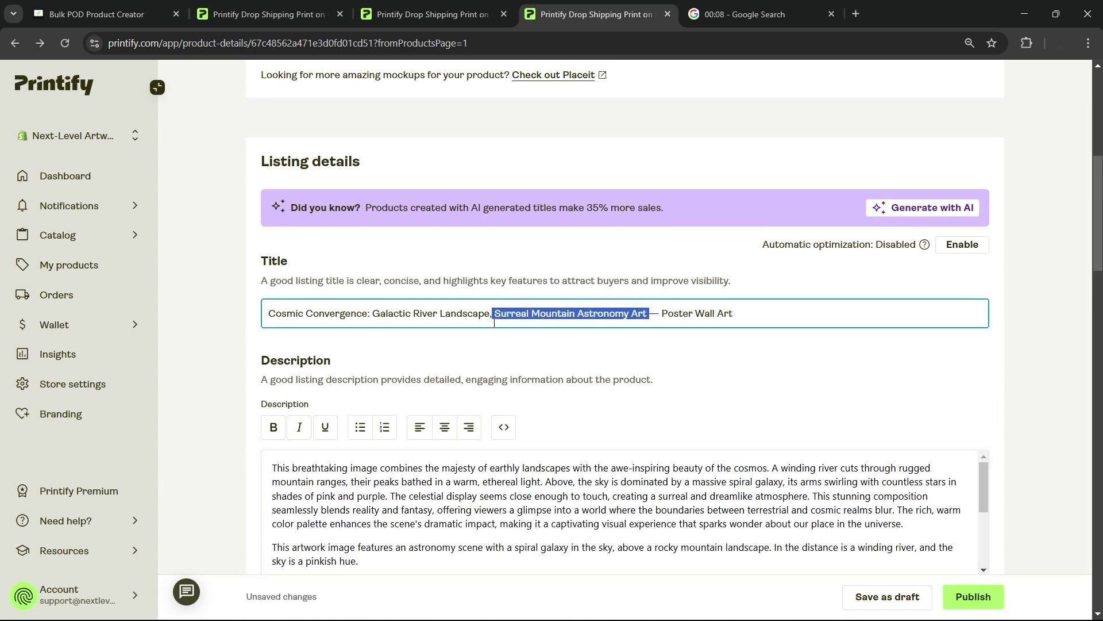
click(659, 312)
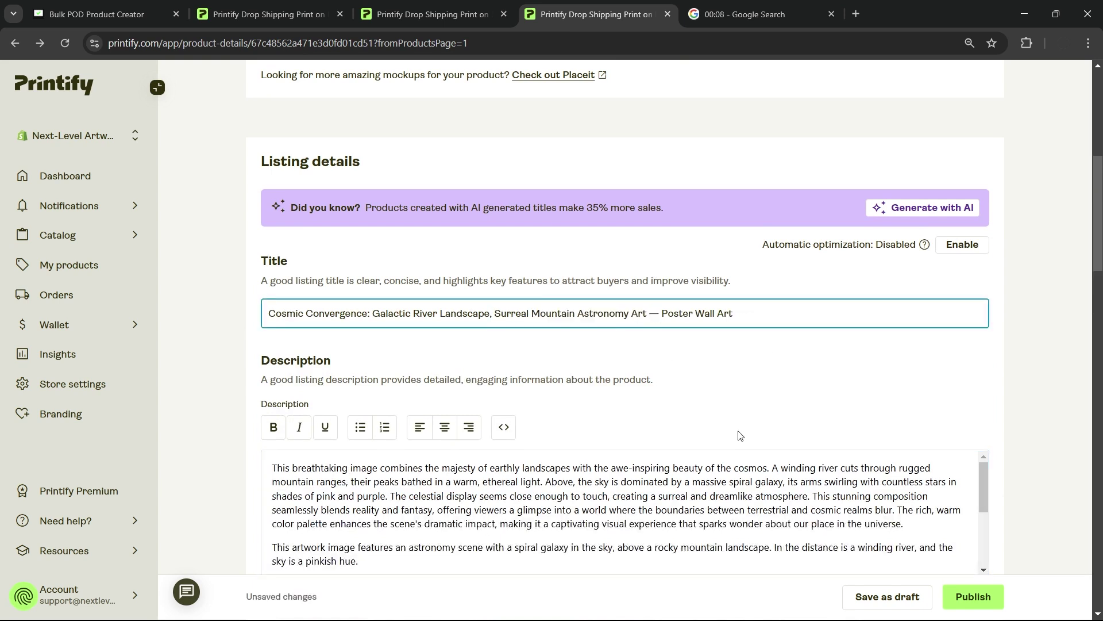
scroll(739, 435, down, 1)
click(695, 496)
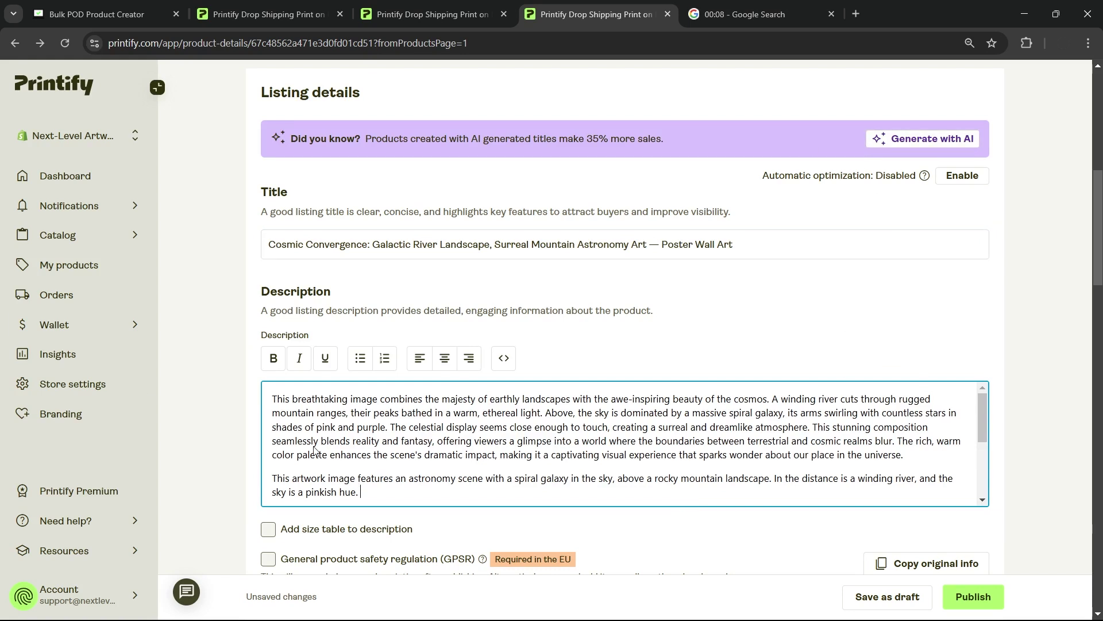
- Open Vertical and Horizontal Matte Posters from the poster catalog and examine its size variants in the design editor
mouse_move(54, 237)
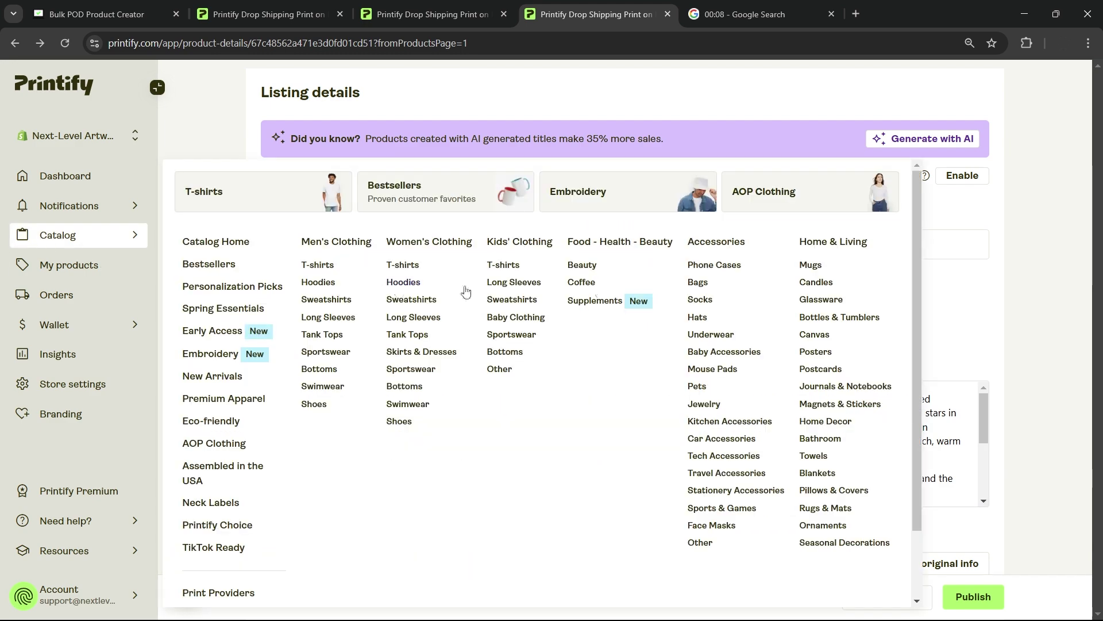
click(815, 351)
scroll(1009, 251, down, 7)
scroll(1023, 254, down, 10)
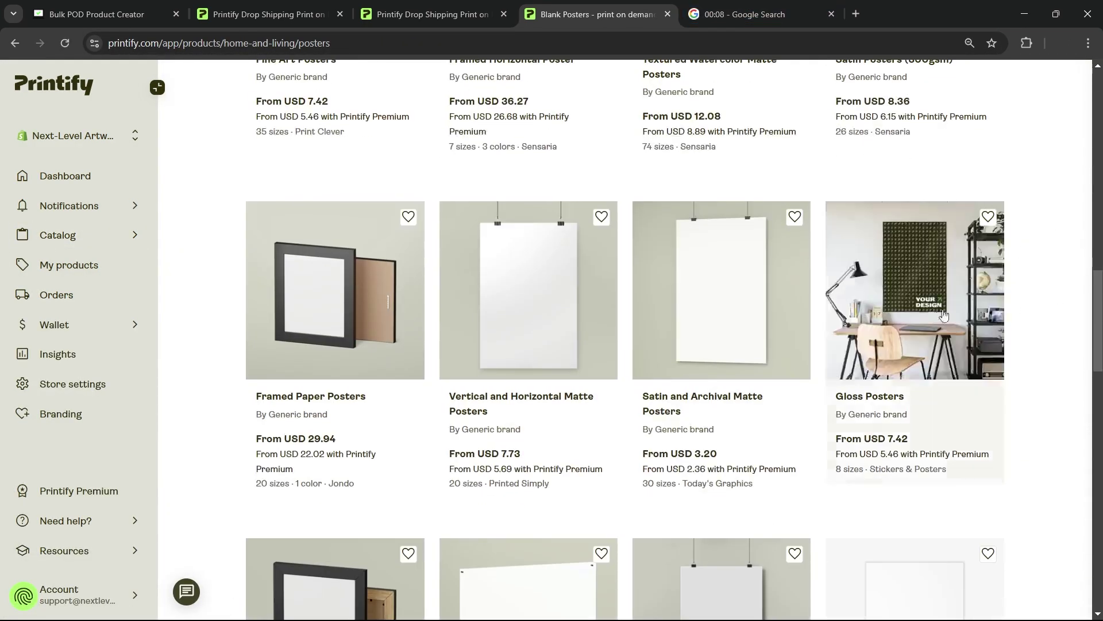
click(528, 287)
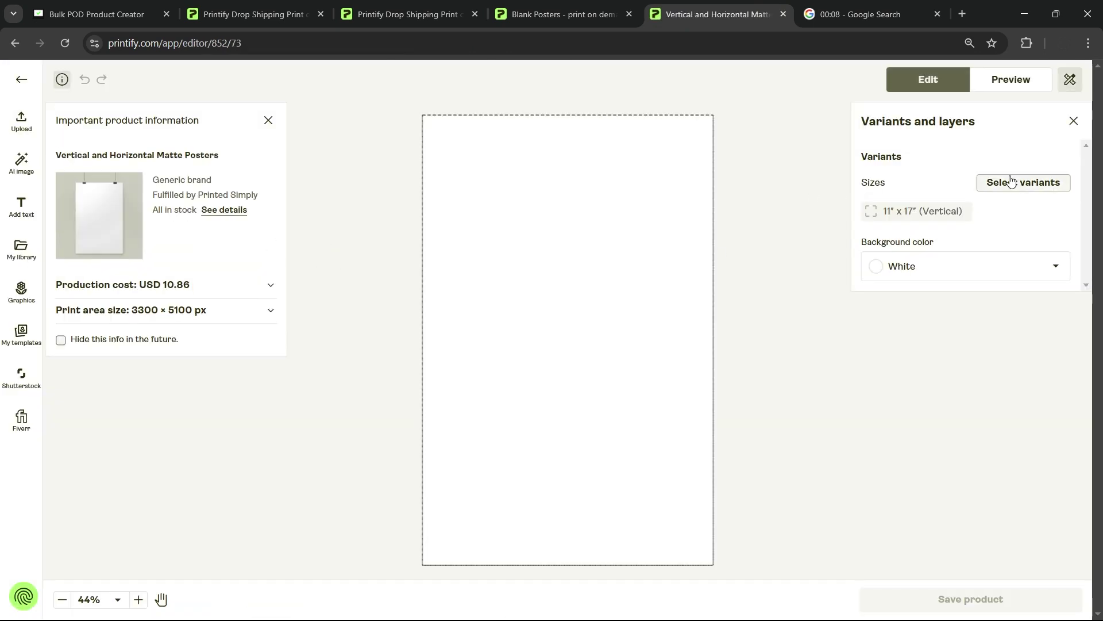
click(1005, 182)
scroll(912, 401, down, 5)
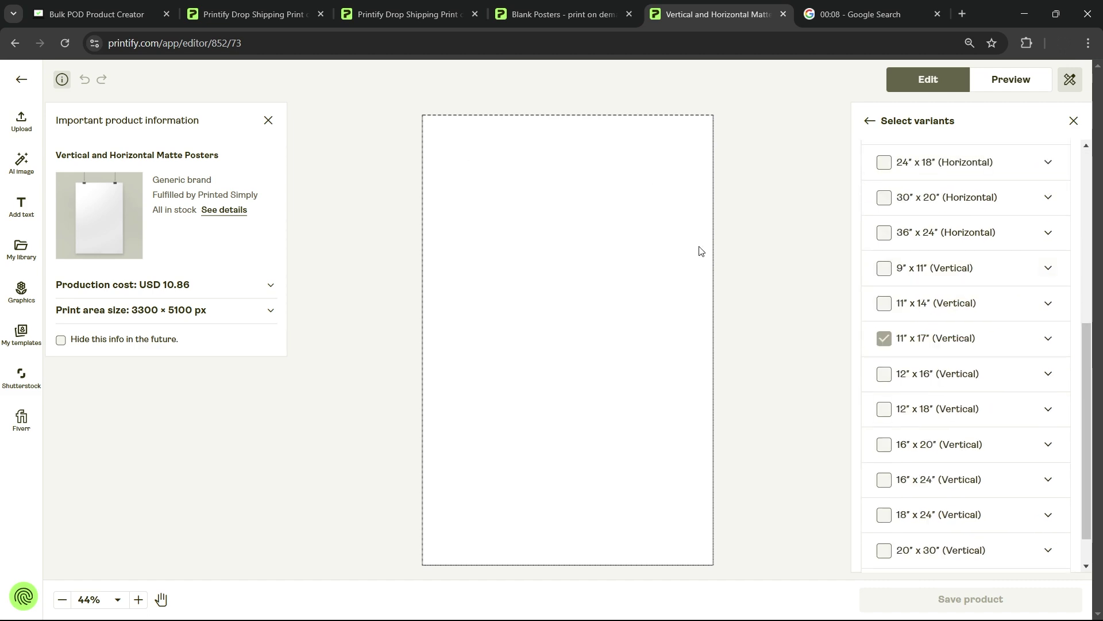
key(alt+Left)
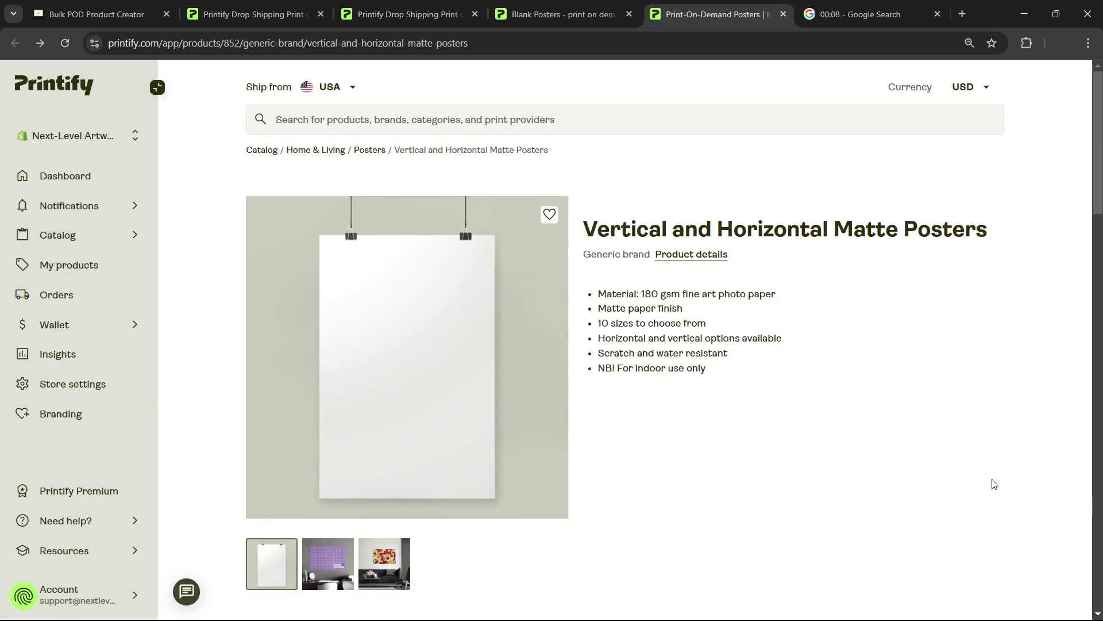
- Return to the Printify poster template product and review its listing details and mockups
click(551, 13)
click(355, 13)
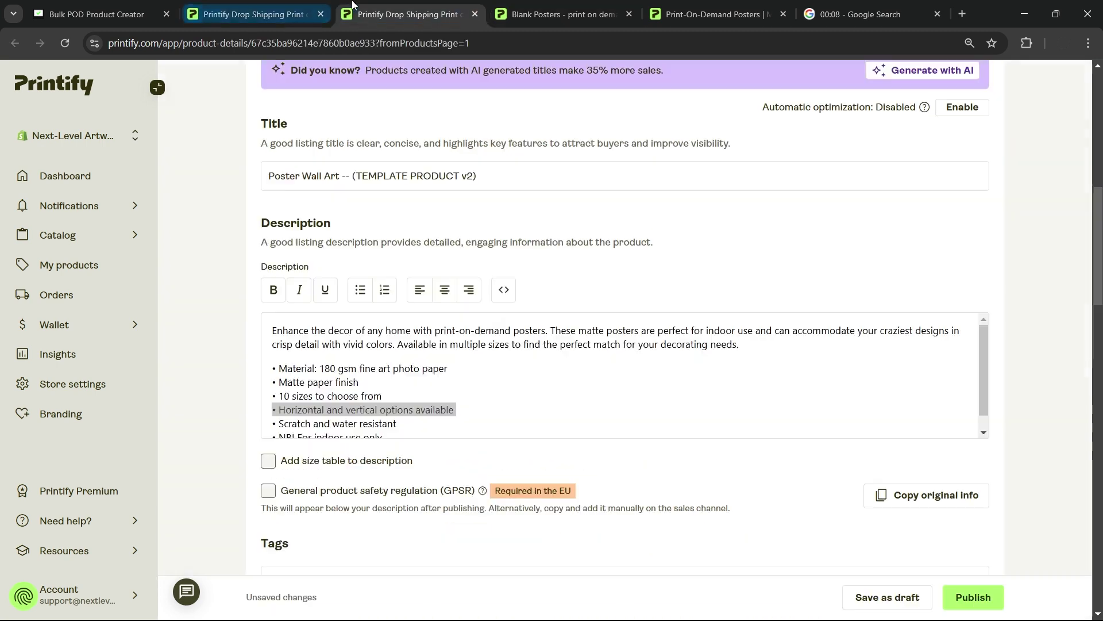
scroll(527, 309, up, 10)
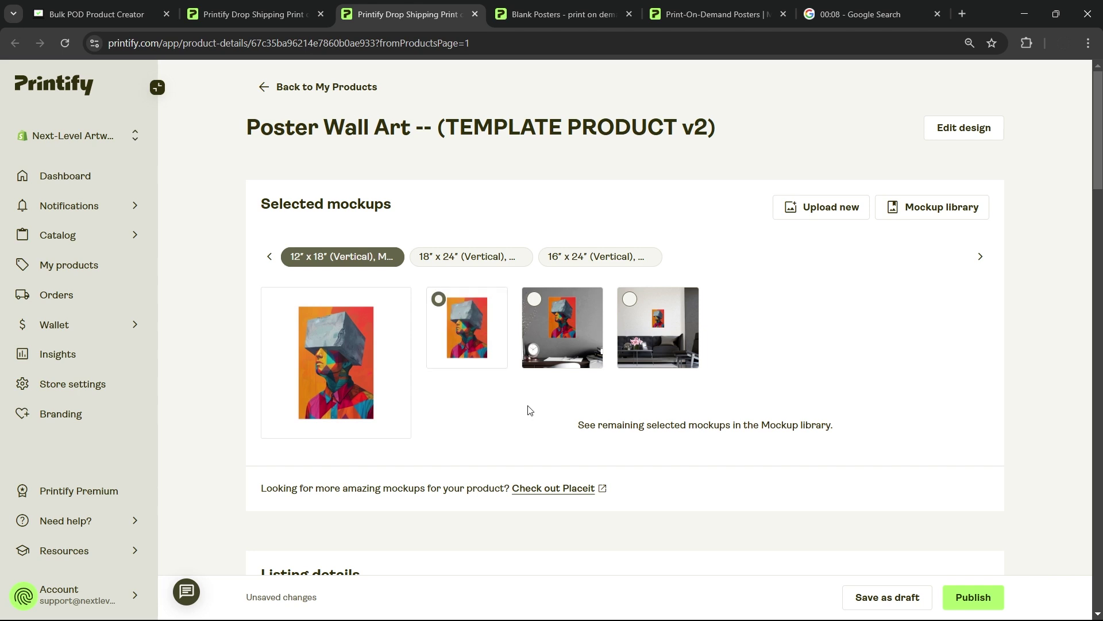
- In Bulk POD Product Creator, set titles to use image filenames, and descriptions and tags to copy from the example product
key(ctrl+1)
scroll(547, 422, up, 7)
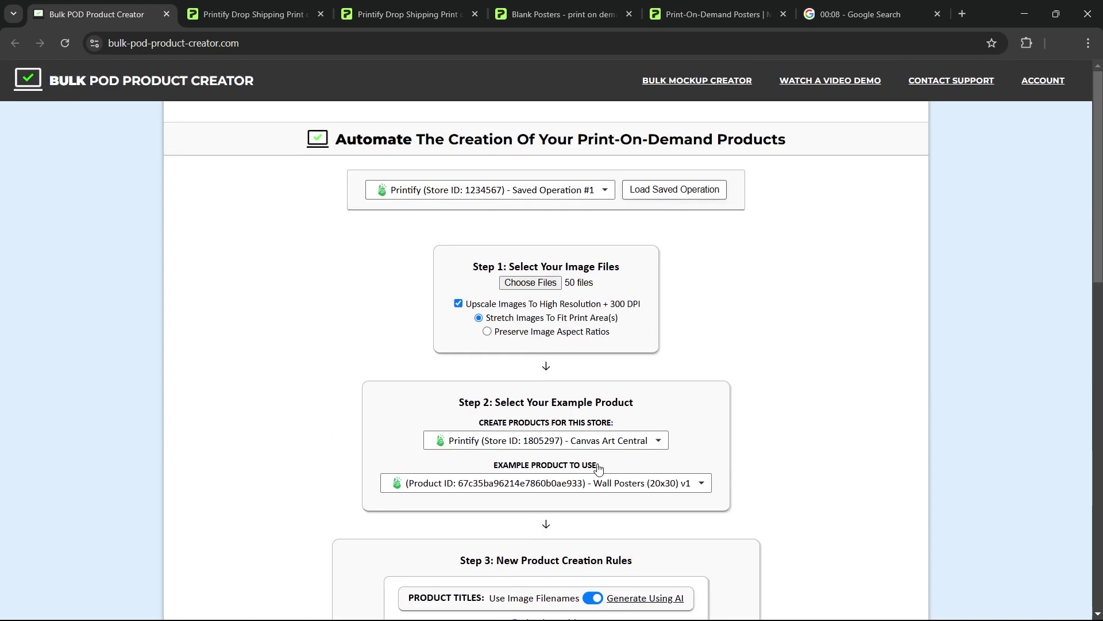
scroll(637, 241, down, 5)
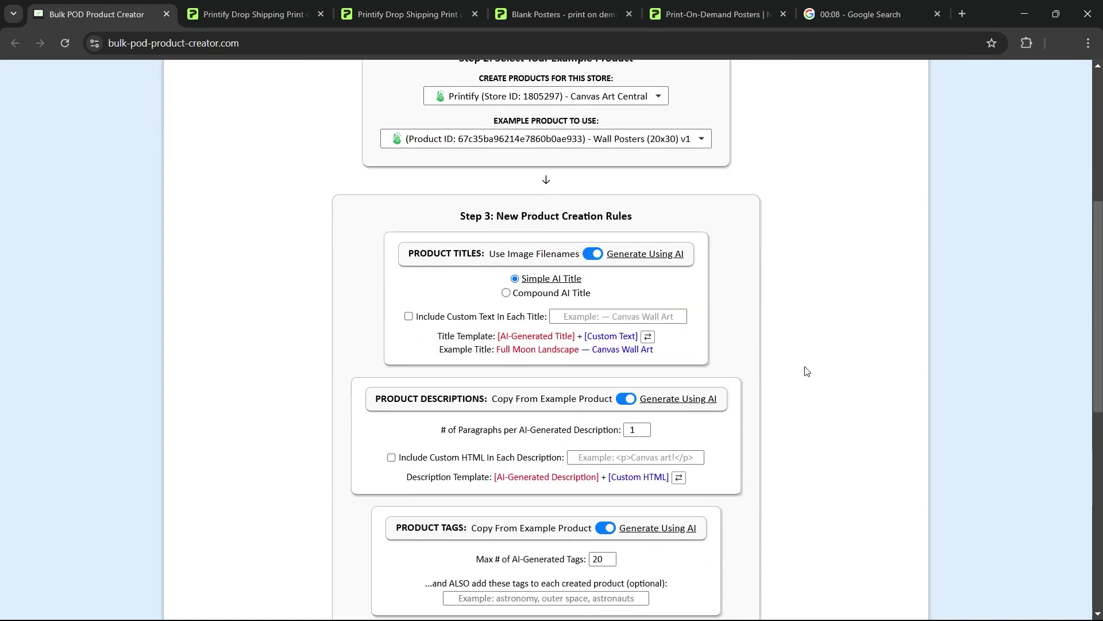
scroll(806, 371, down, 1)
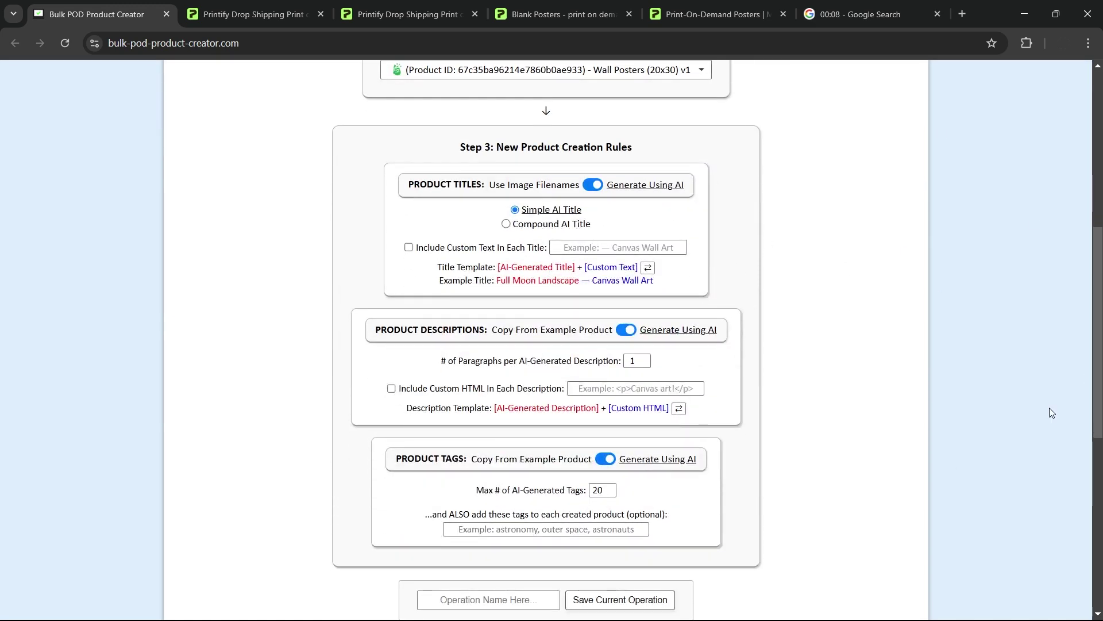
scroll(995, 269, down, 5)
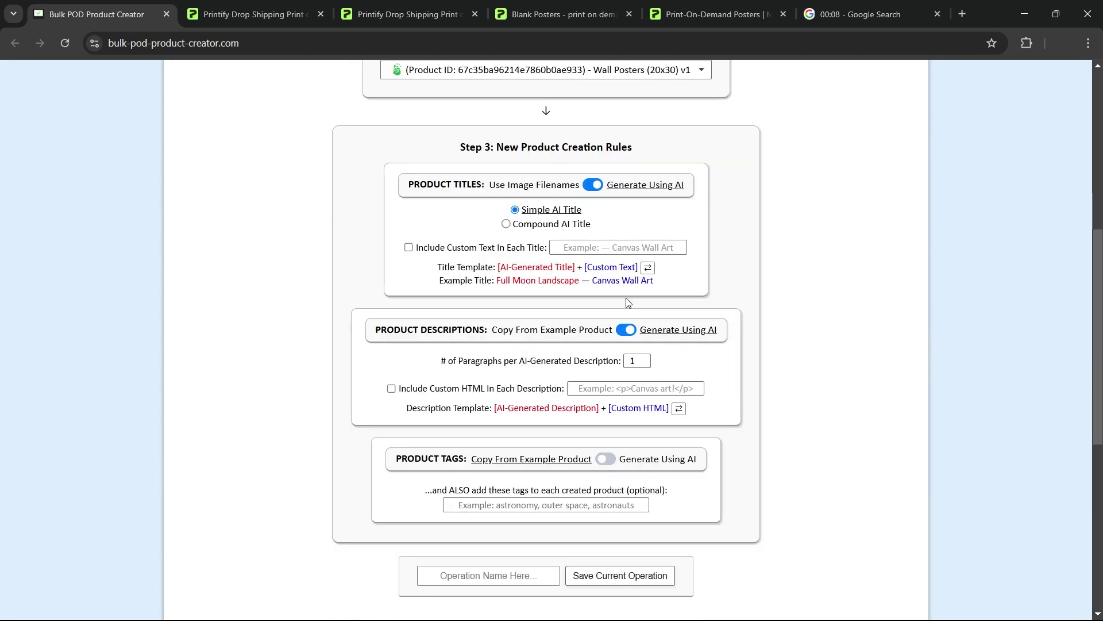
click(626, 330)
click(592, 185)
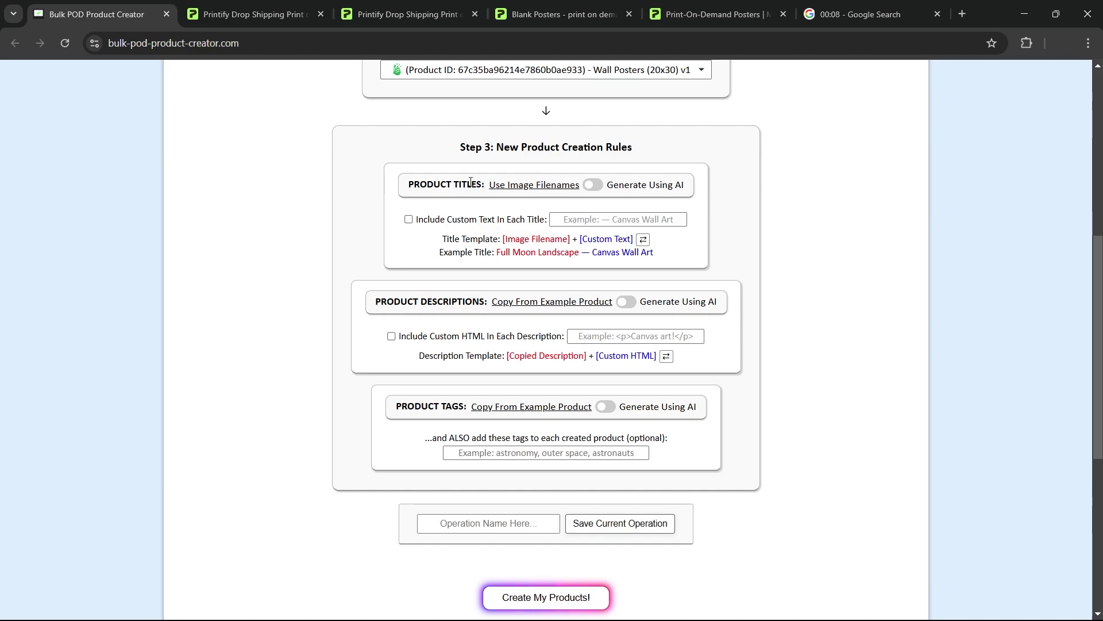
- Switch to File Explorer and review the image filenames in the ARTWORK IMAGES 6 folder
key(alt+Tab)
key(alt+Tab)
key(alt+Tab)
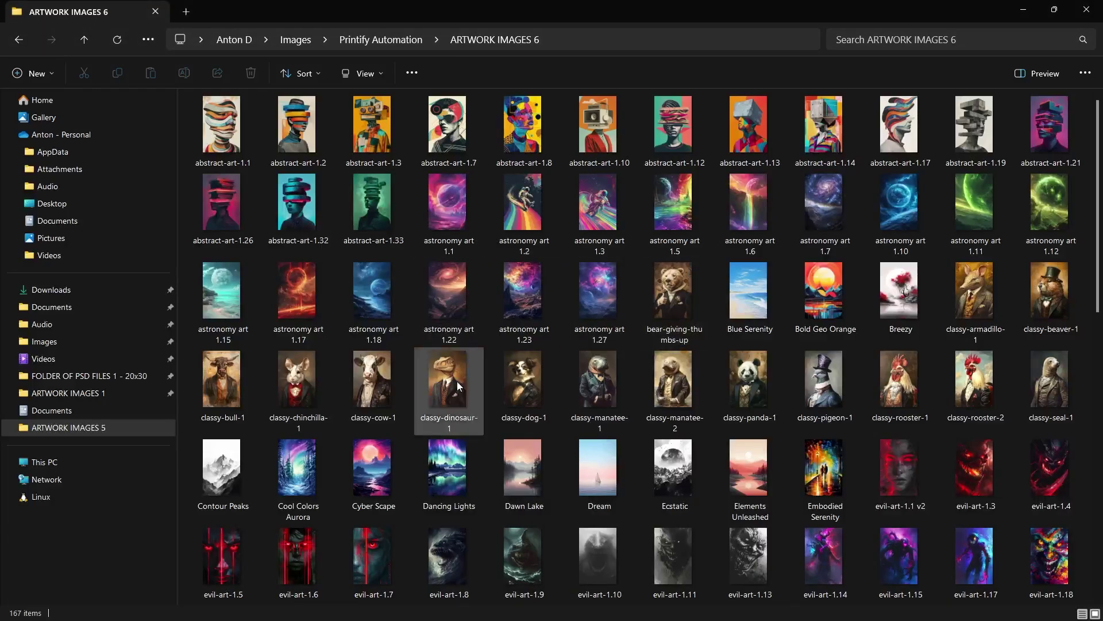
key(alt+Tab)
key(Escape)
- Return to Bulk POD Product Creator, switch product titles to AI generation, and inspect the simple AI title example
key(alt+Tab)
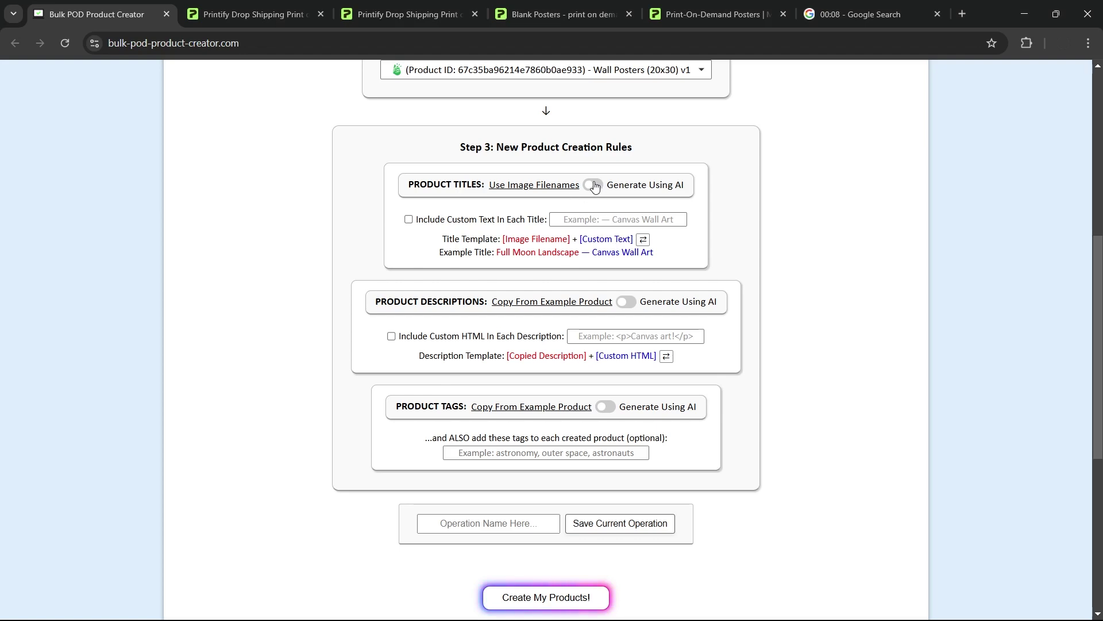
click(594, 185)
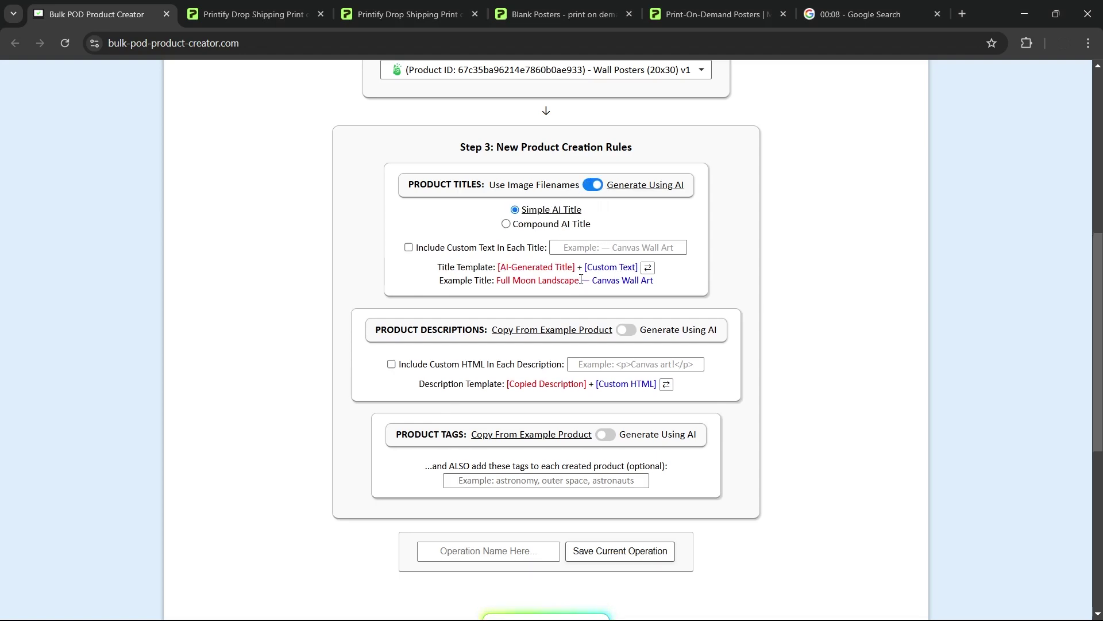
drag(580, 278, 497, 281)
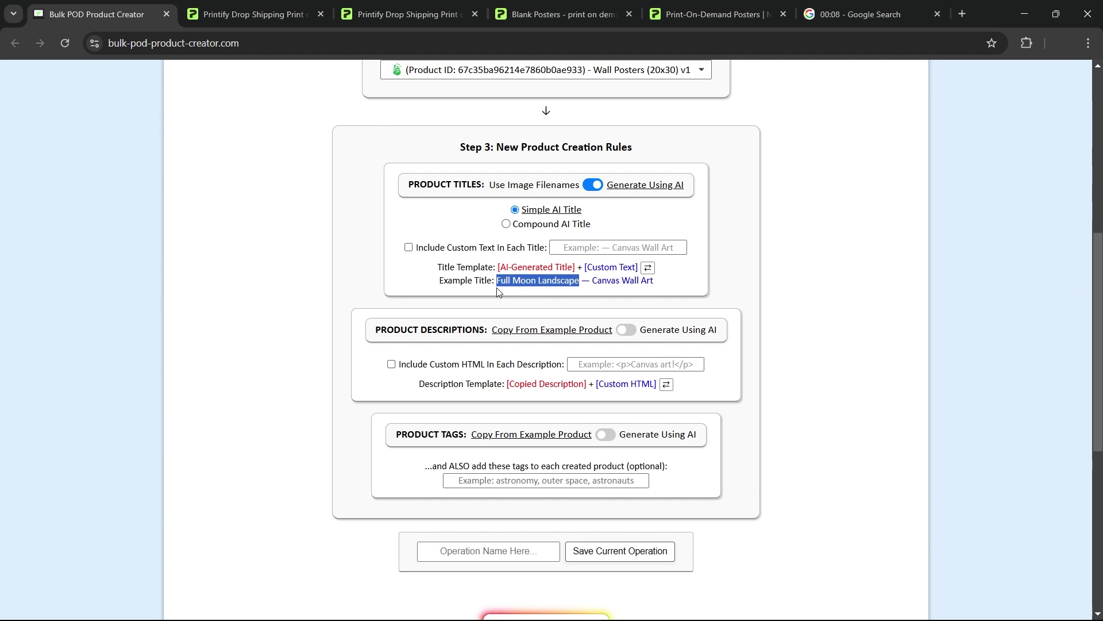
click(583, 292)
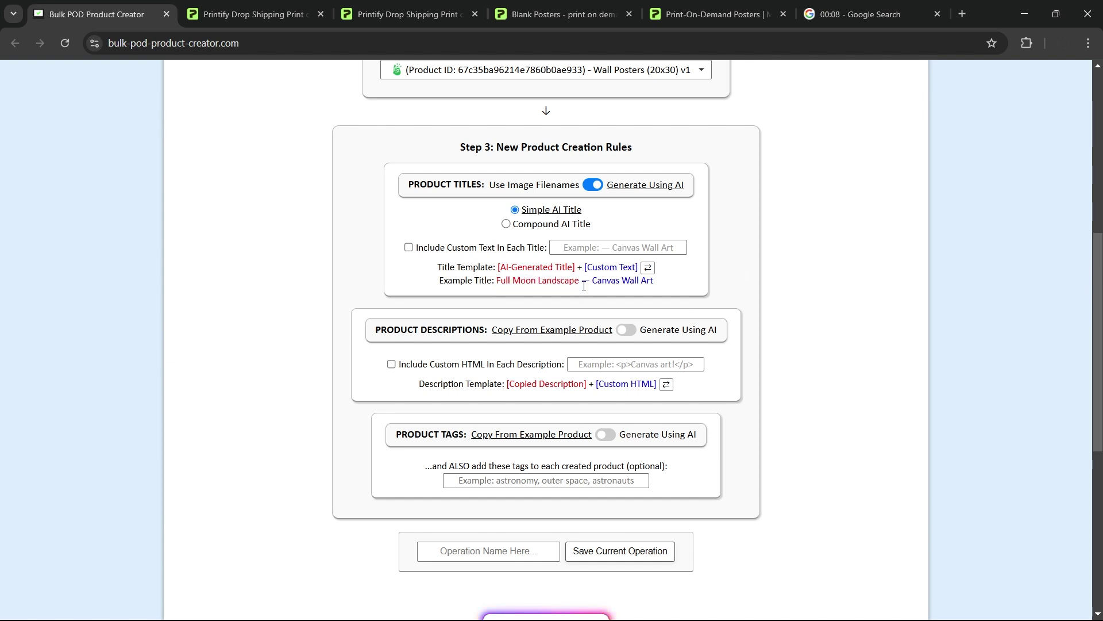
- Enlarge the artwork thumbnails in File Explorer, and return to Bulk POD Product Creator to select the Compound AI Title option
key(alt+Tab)
ctrl+scroll(385, 191, up, 1)
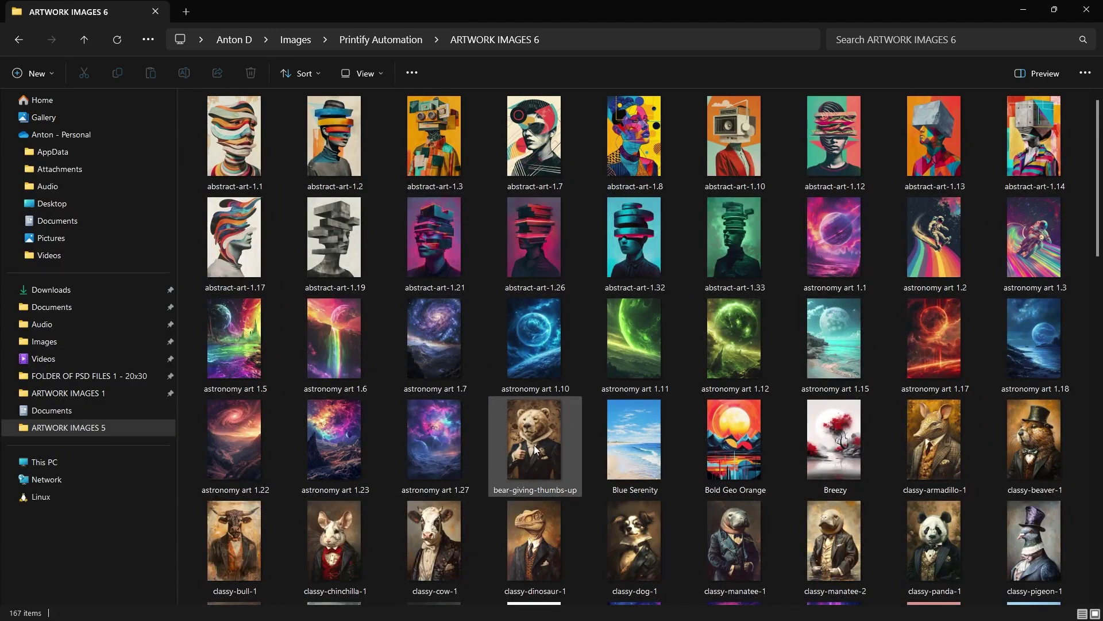
key(alt+Tab)
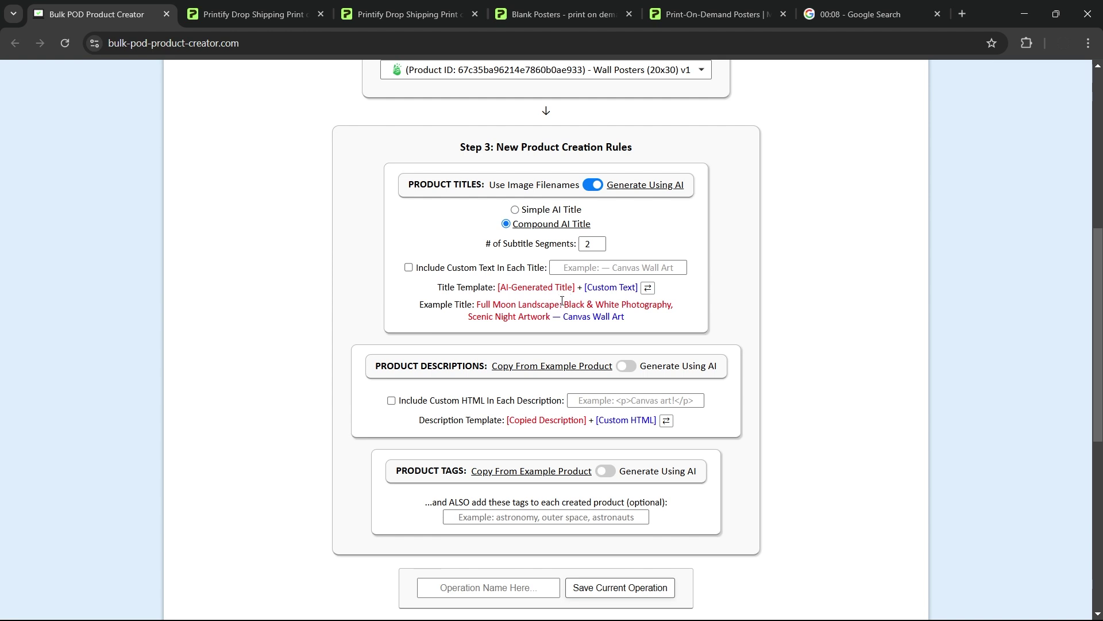
- Examine the main title and the subtitle segments in the compound AI title example
drag(560, 306, 477, 305)
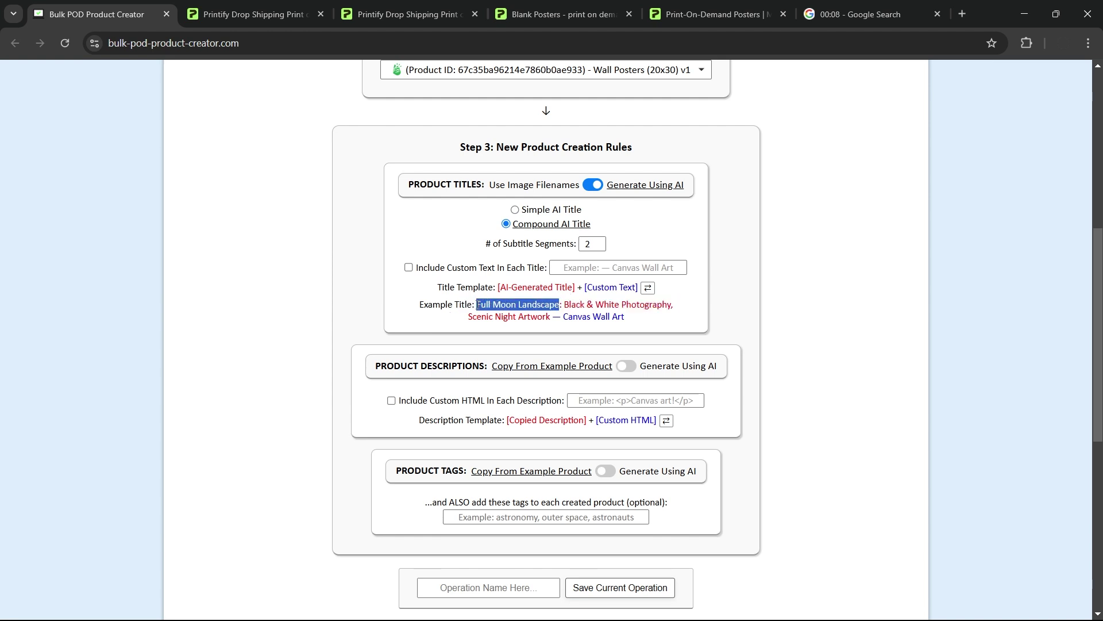
drag(565, 305, 672, 305)
click(568, 318)
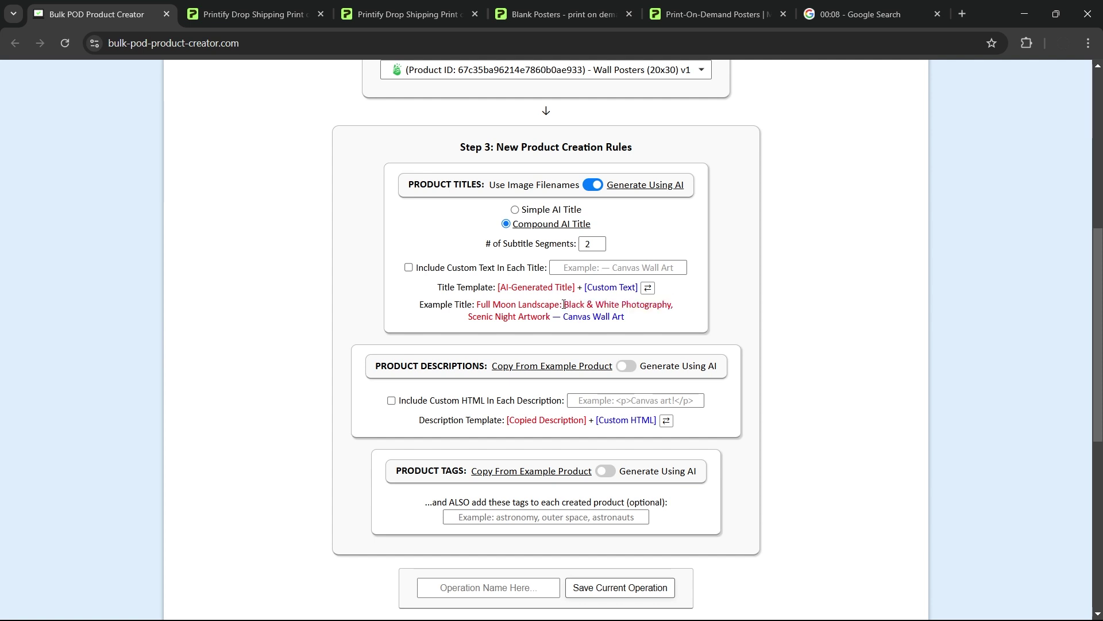
- Preview the example title with 3 and 4 subtitle segments, and return the number of segments to 2
click(600, 240)
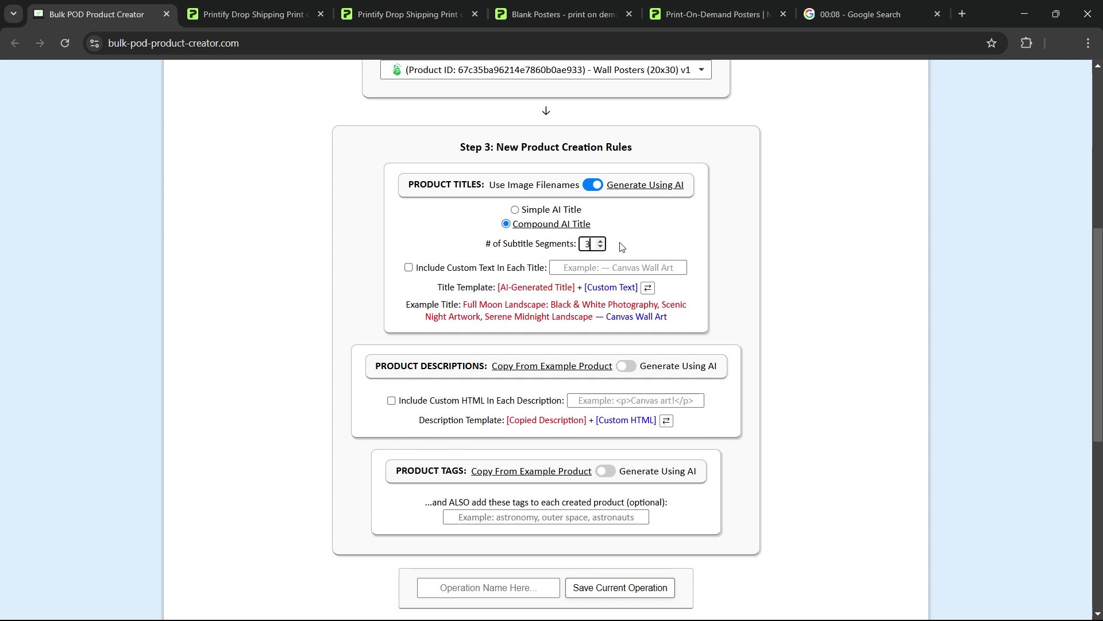
click(600, 240)
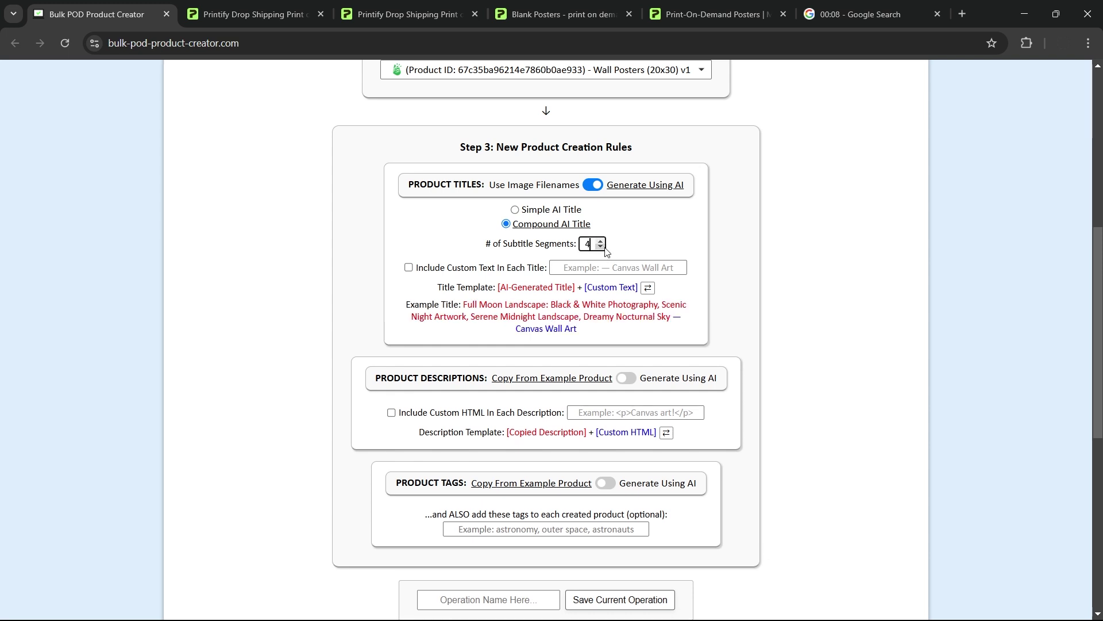
click(604, 248)
click(603, 248)
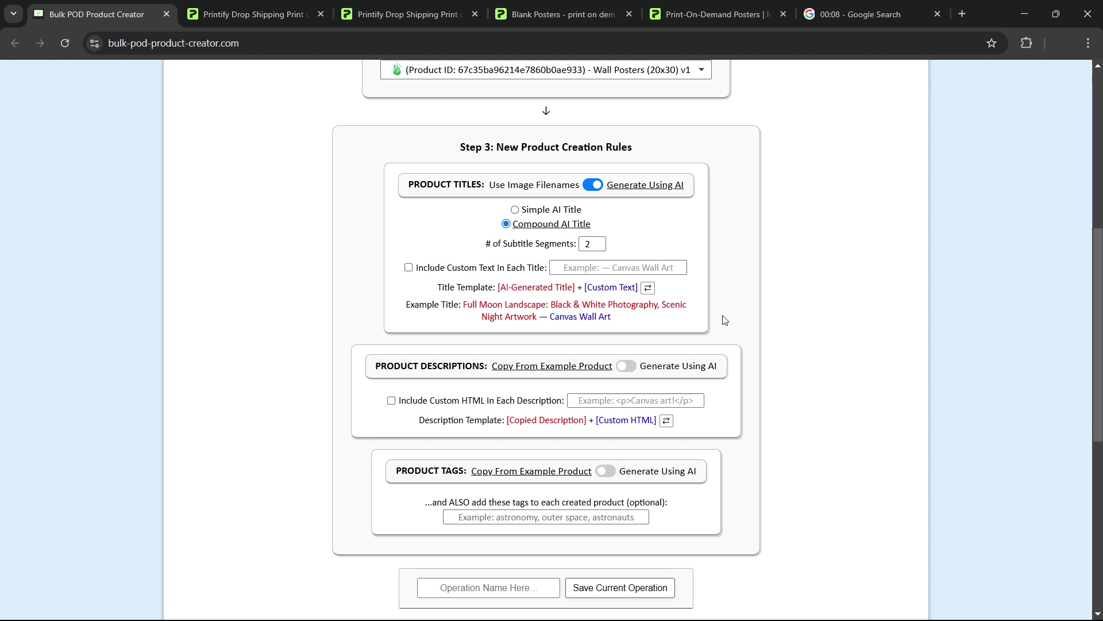
- Add the custom text "— Poster Wall Art" to each title, and view the artwork thumbnails in File Explorer before returning to Bulk POD Product Creator
click(664, 265)
click(535, 270)
drag(575, 286, 497, 294)
click(781, 286)
scroll(744, 287, up, 7)
scroll(581, 287, down, 6)
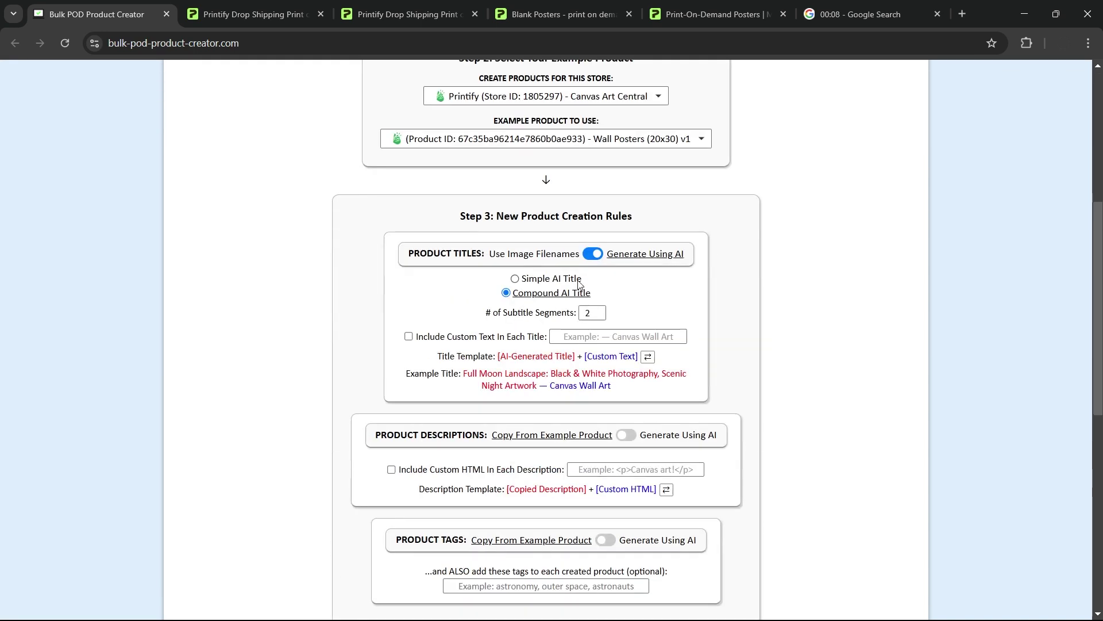
click(601, 338)
text(— )
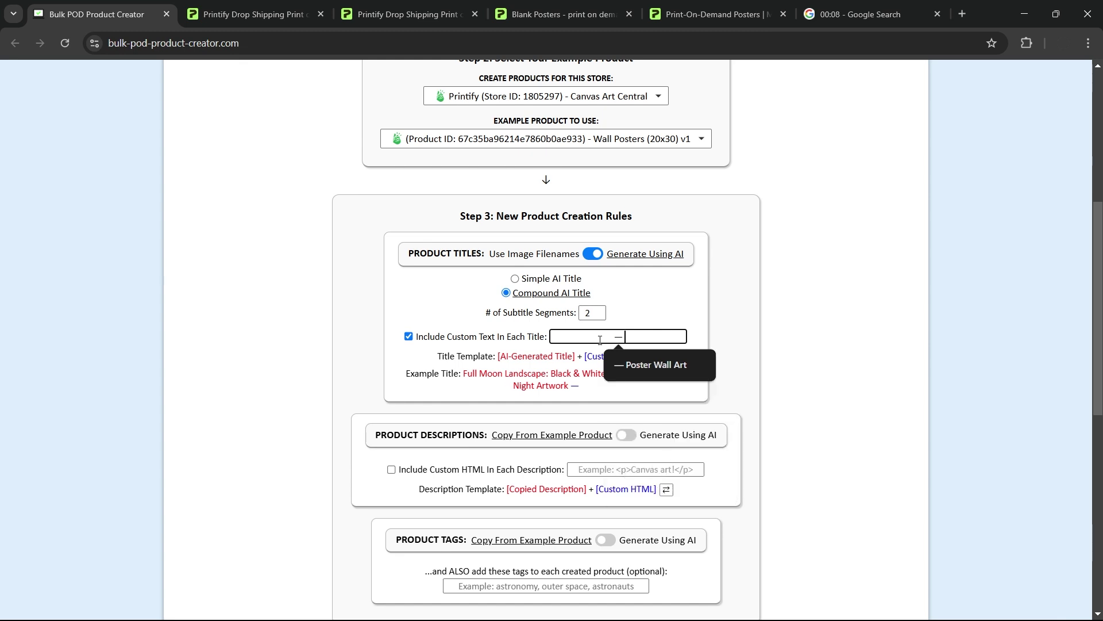
text(Poster Wall Art)
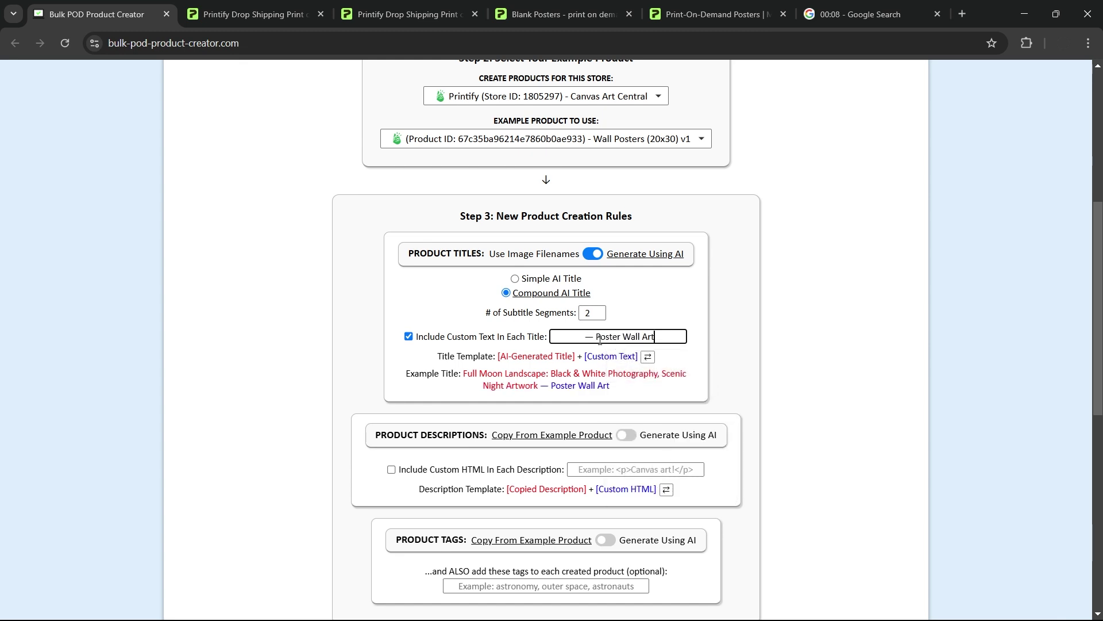
click(878, 250)
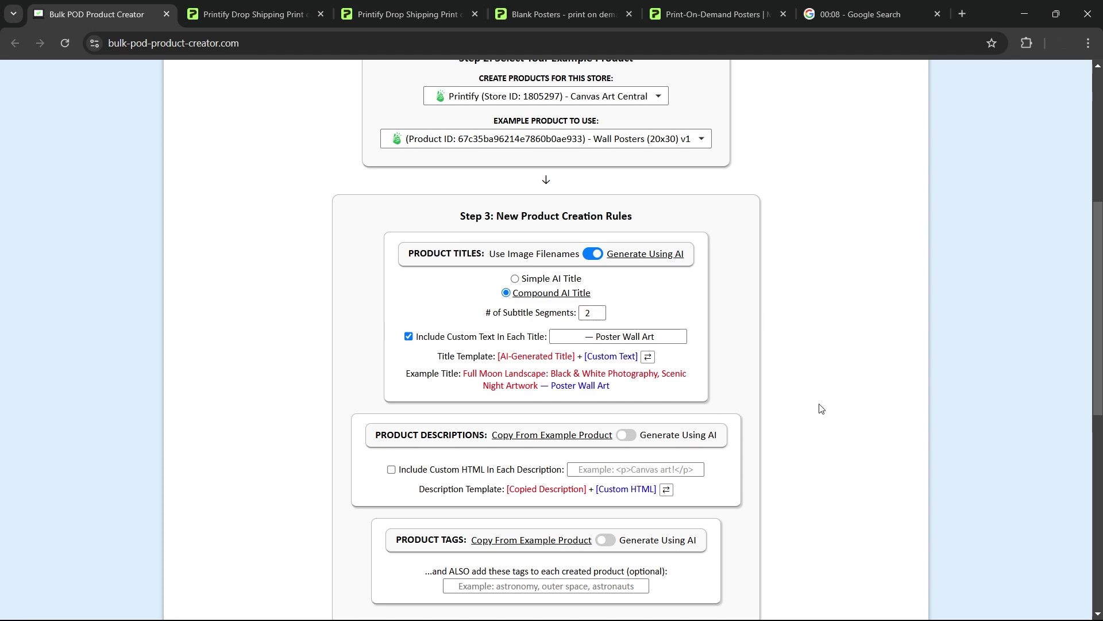
key(alt+Tab)
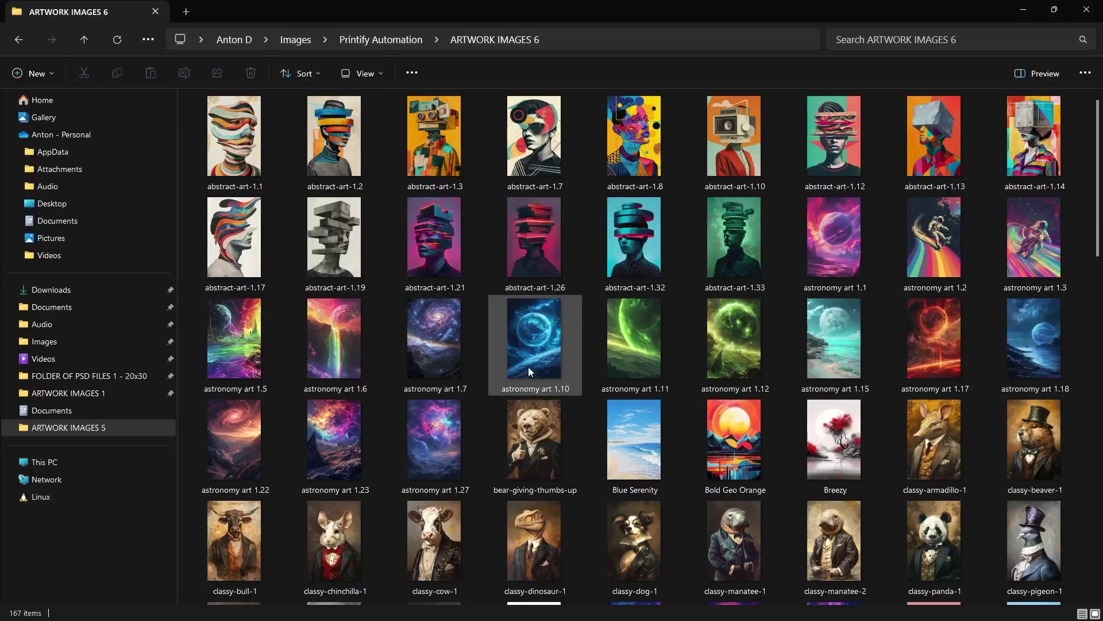
key(alt+Tab)
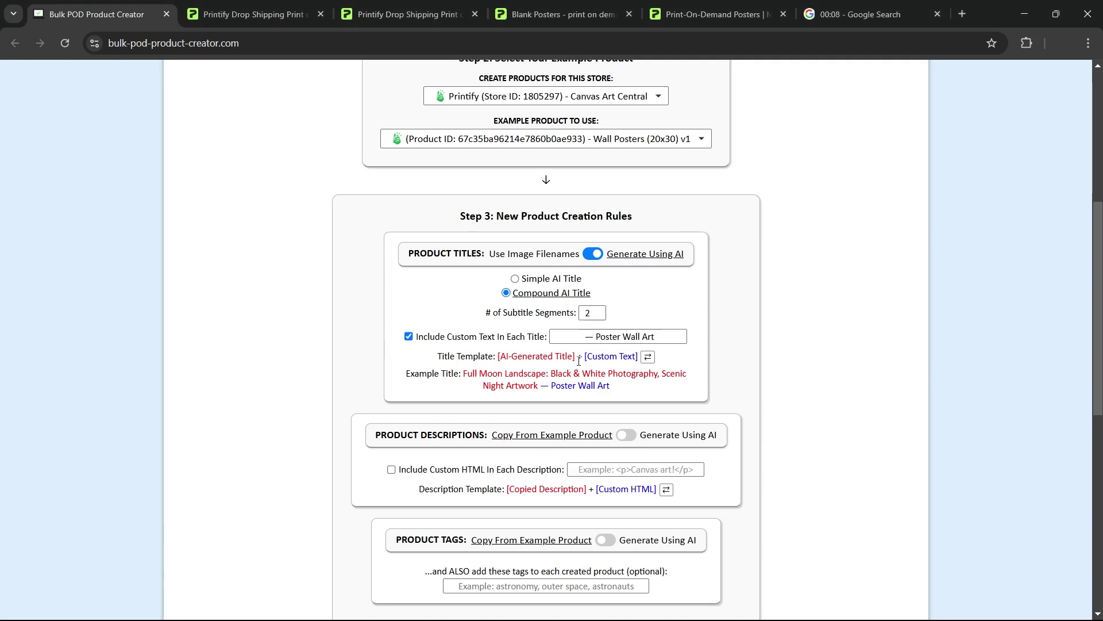
- Swap the title template to put the custom text before the AI-generated title, and set the custom text to "Poster Wall Art:"
click(648, 357)
click(656, 335)
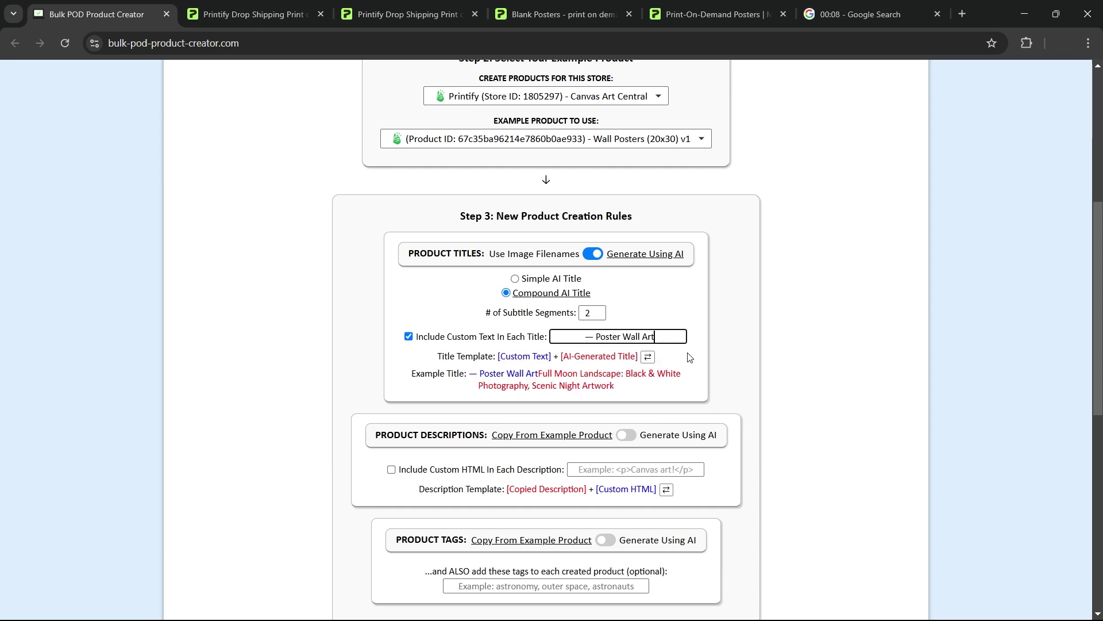
key(ctrl+a)
text(Poster Wall Art:)
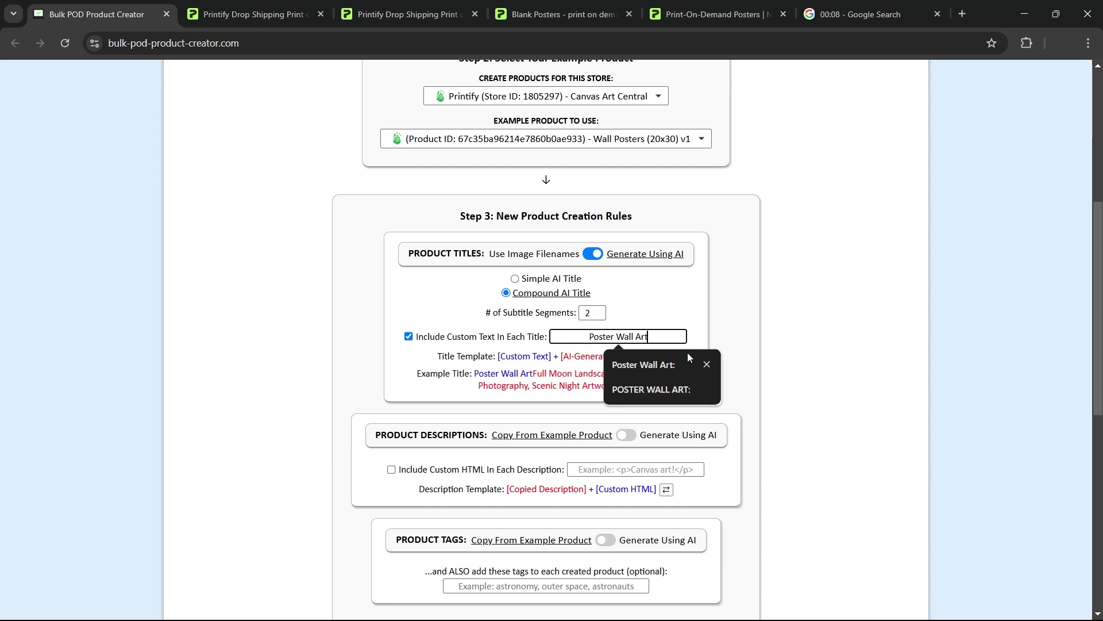
click(620, 349)
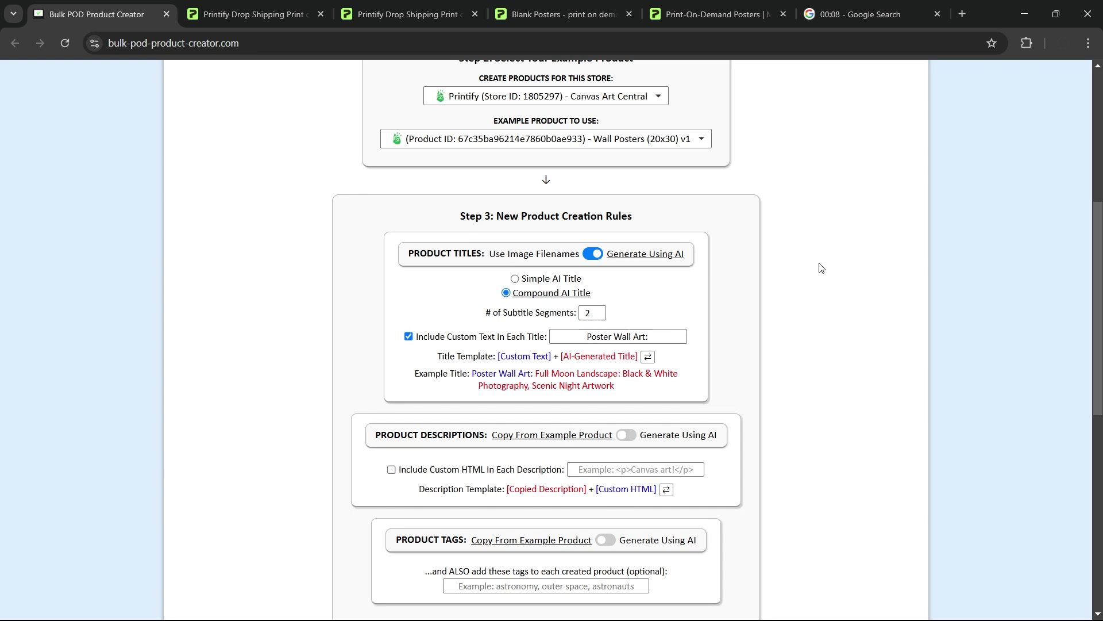
- Restore the custom text to "— Poster Wall Art" and place it back after the AI-generated title
click(672, 336)
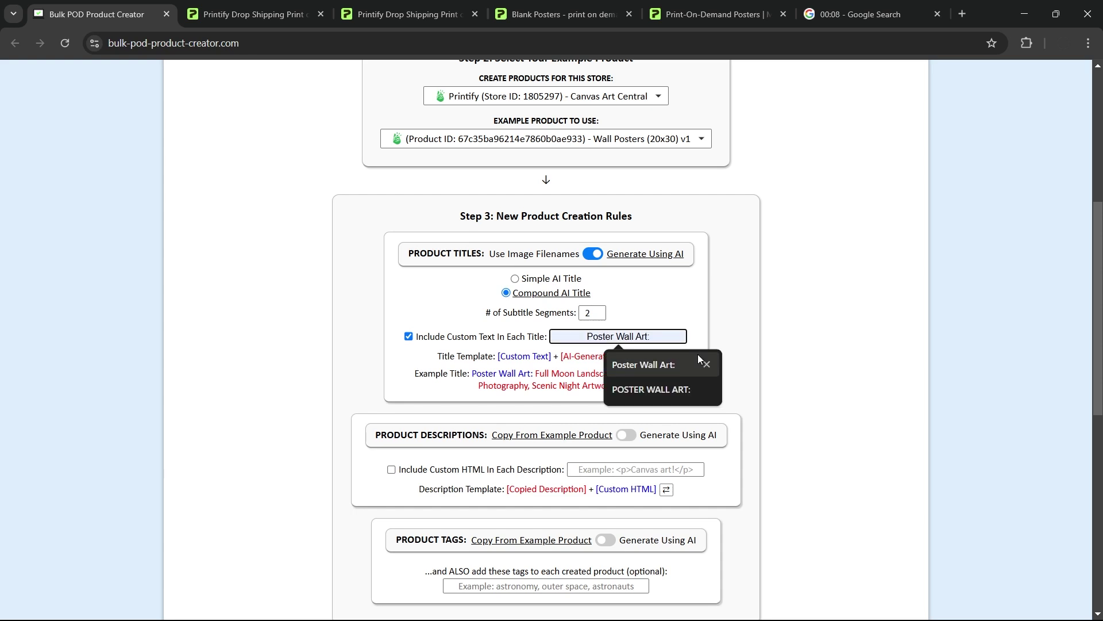
key(ctrl+a)
key(BackSpace)
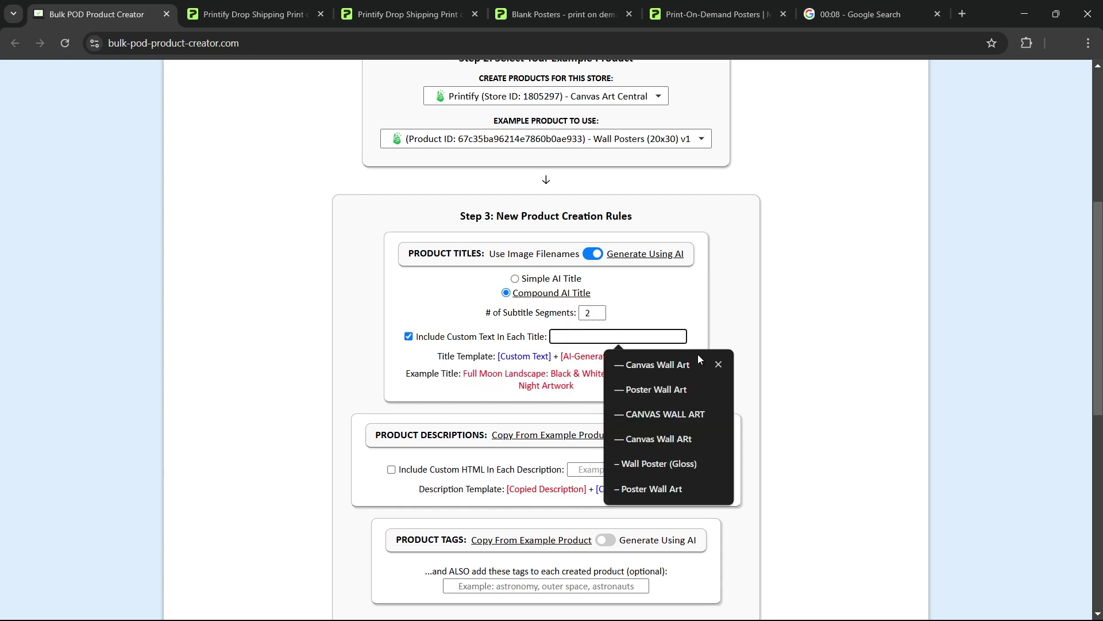
text(— Poster Wall Ar)
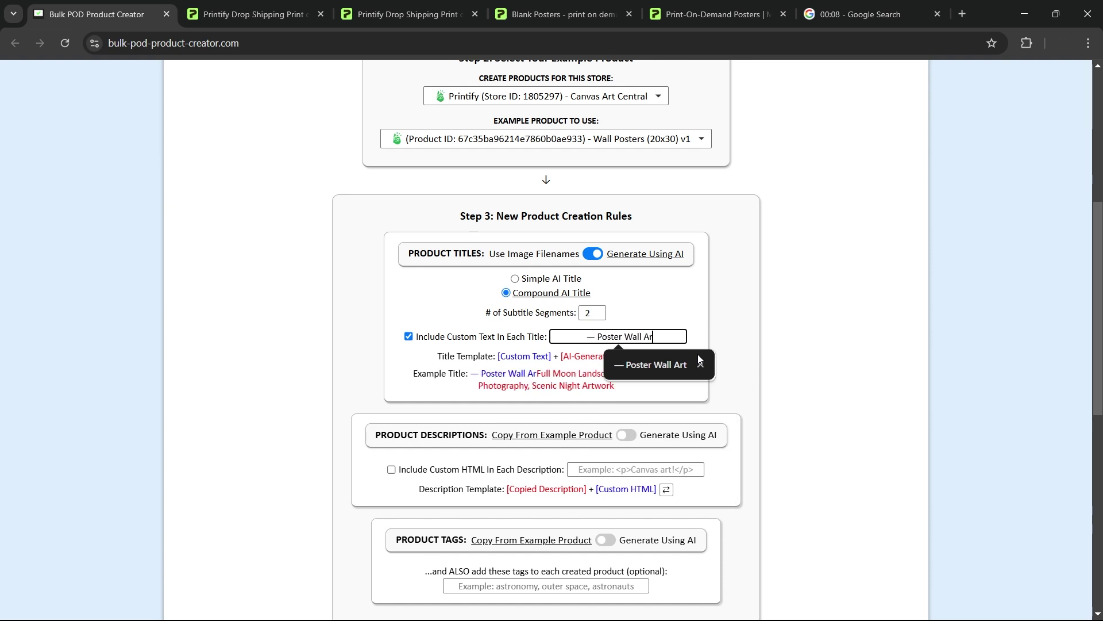
click(698, 359)
click(786, 304)
click(649, 357)
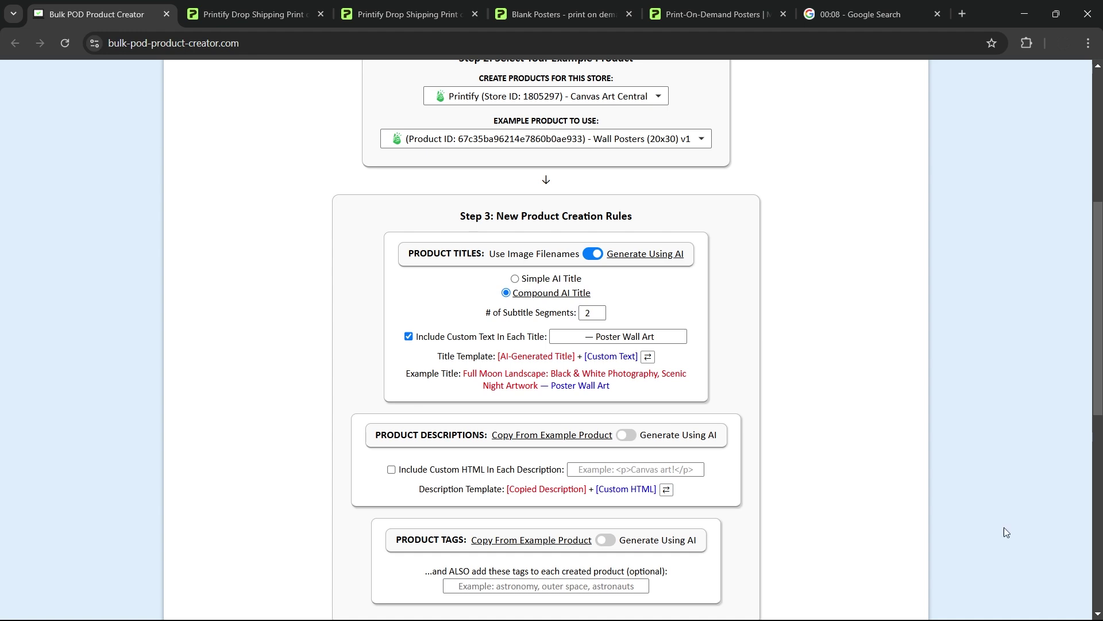
- Switch the product descriptions from copying the example product to AI generation
scroll(736, 381, down, 3)
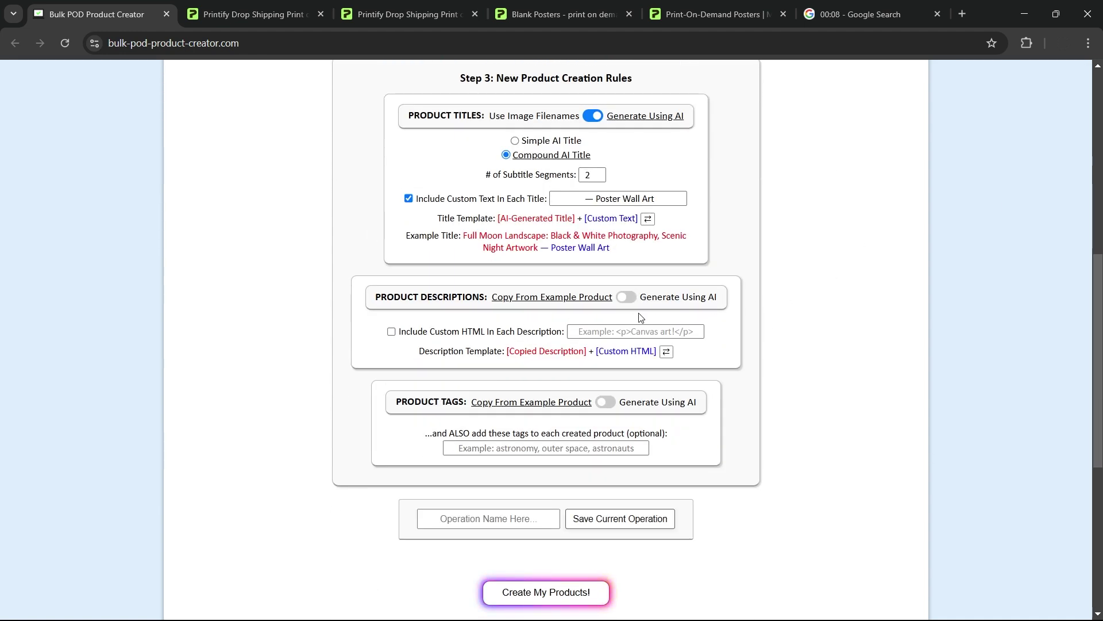
click(627, 298)
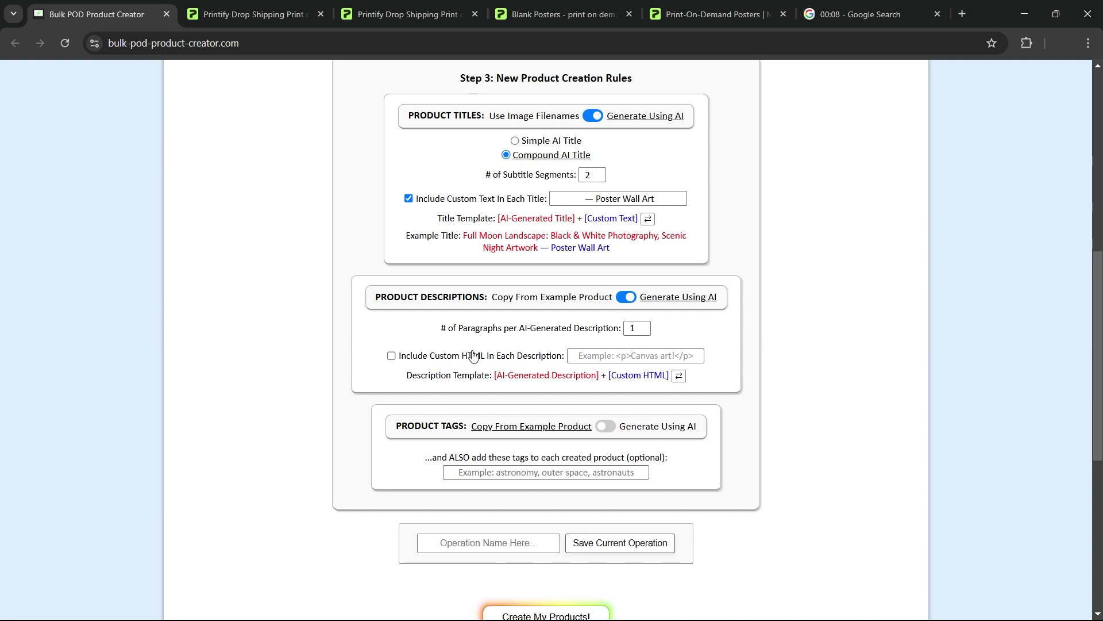
click(448, 359)
click(495, 356)
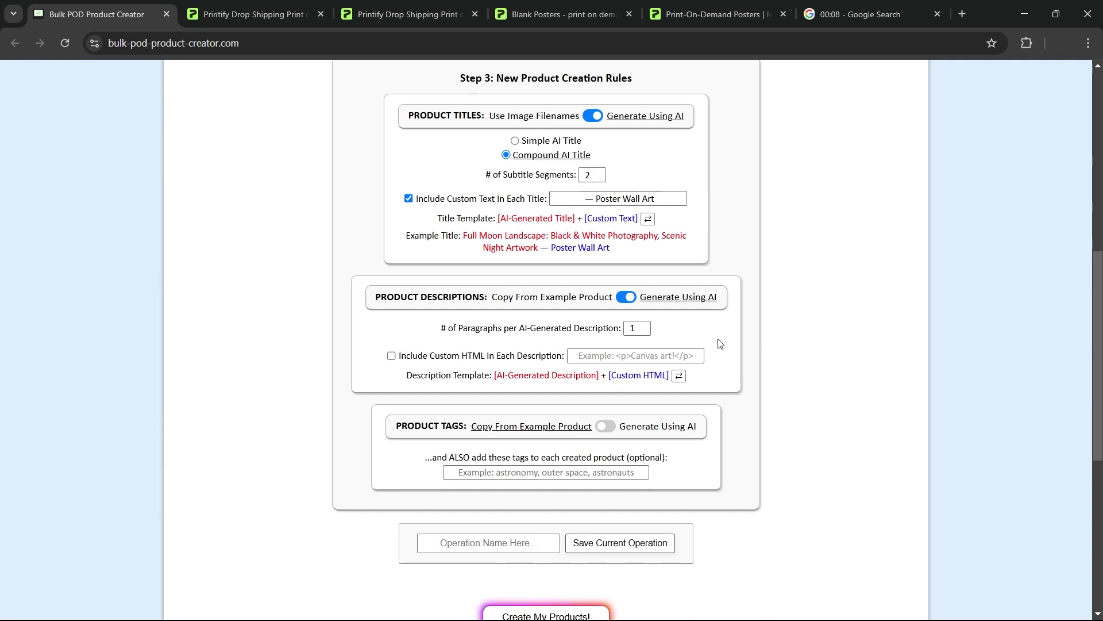
- Switch to the Printify template product and copy the full HTML source code of its description, closing the source view
click(408, 14)
scroll(625, 345, down, 6)
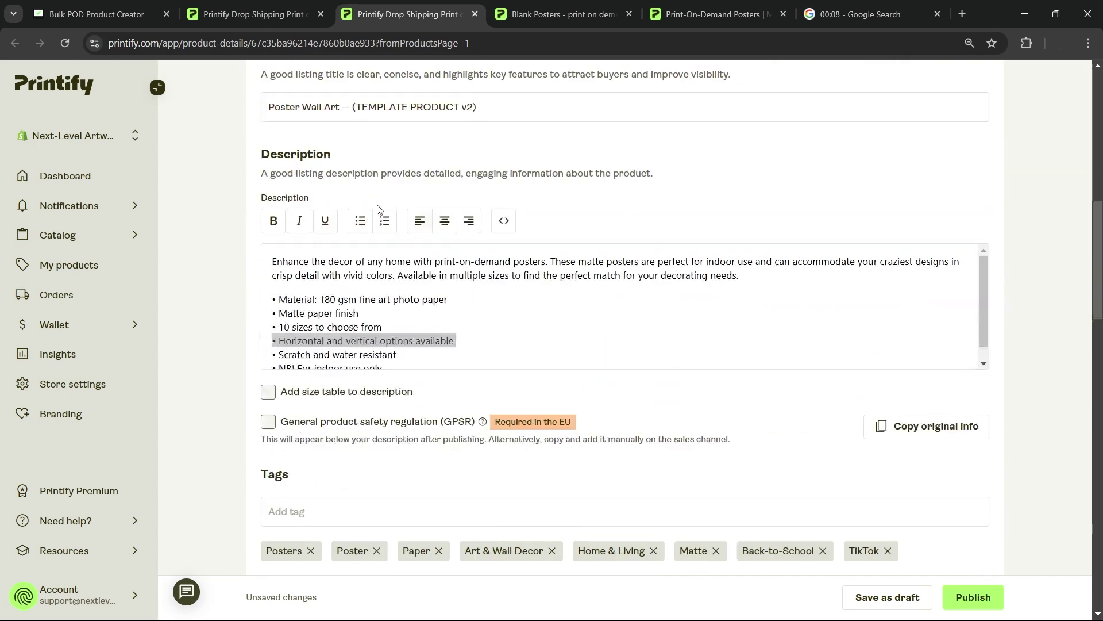
click(481, 324)
scroll(507, 331, down, 1)
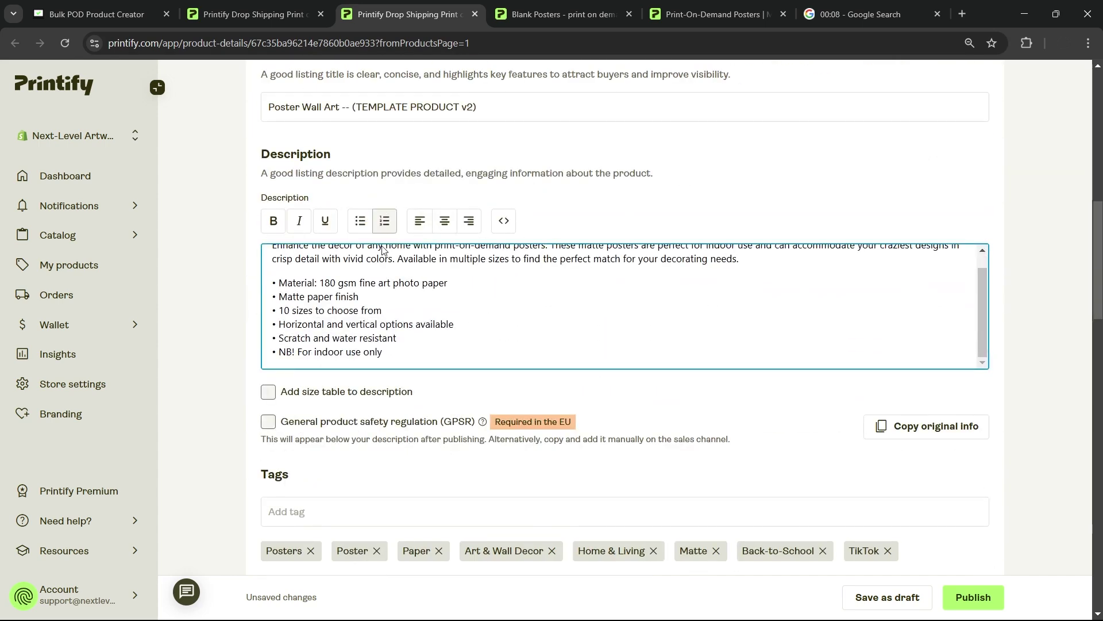
scroll(490, 305, up, 1)
click(504, 222)
key(ctrl+a)
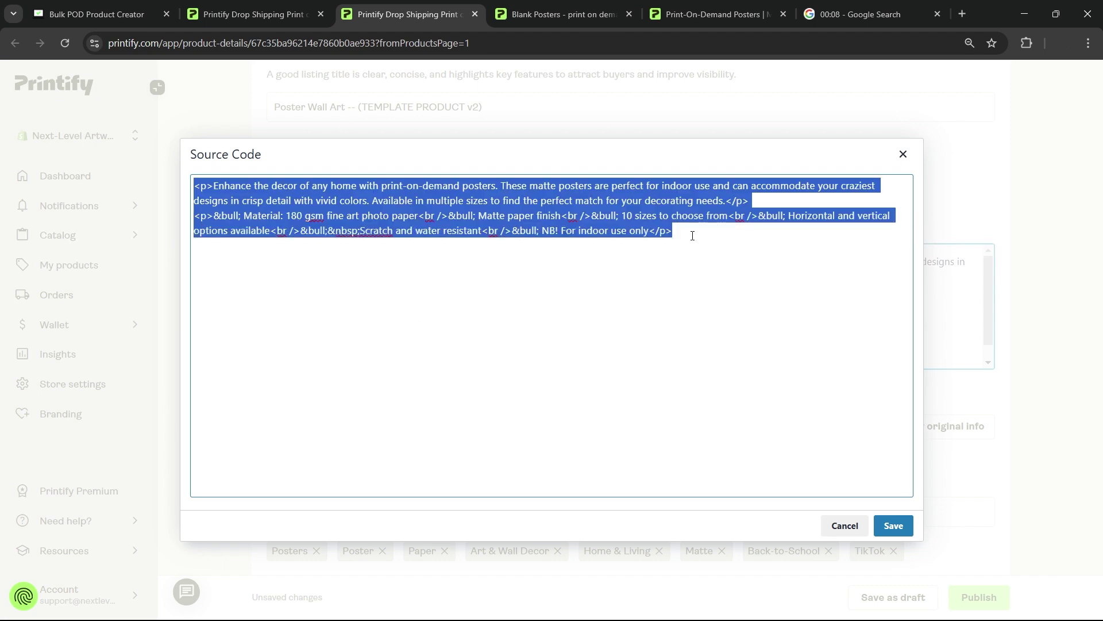
click(902, 156)
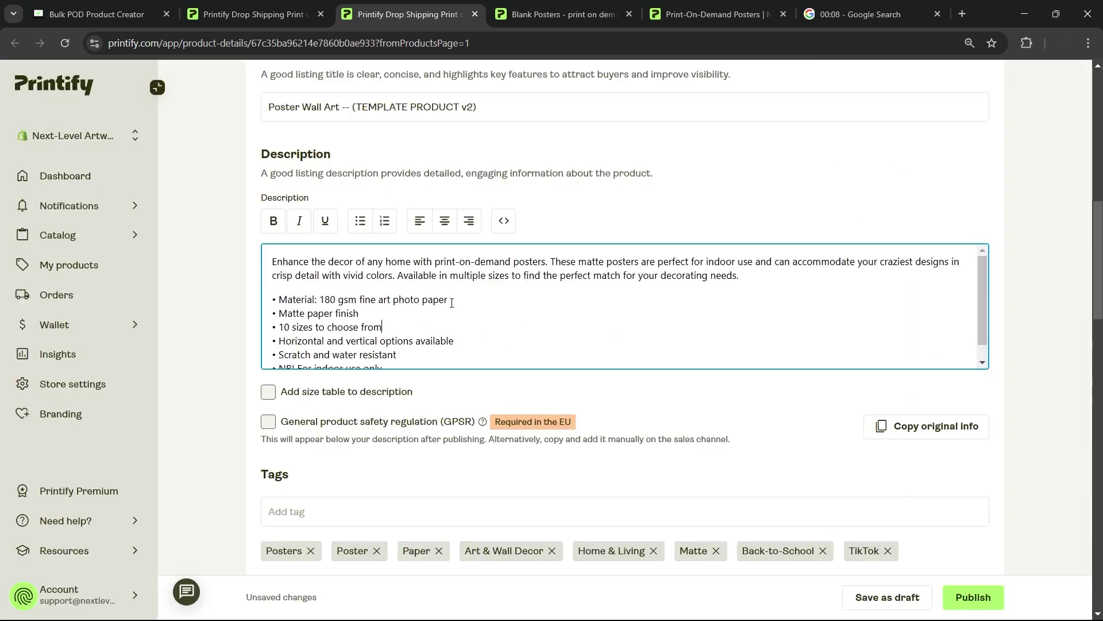
- Review the material, finish and size bullet points in the Printify product description
drag(452, 302, 257, 304)
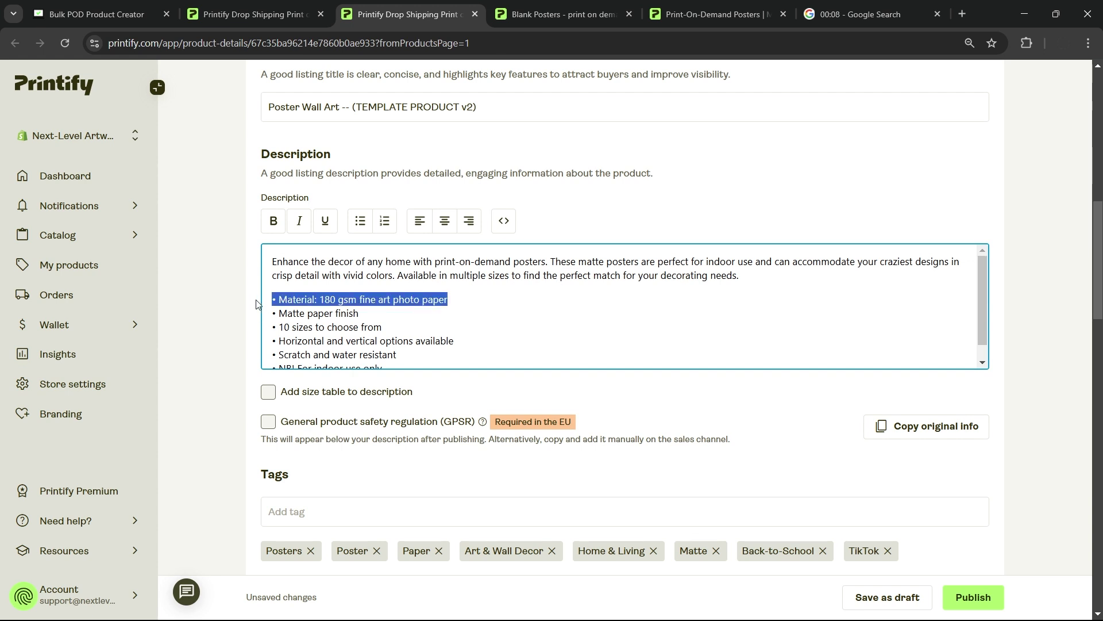
click(368, 312)
drag(389, 315, 412, 325)
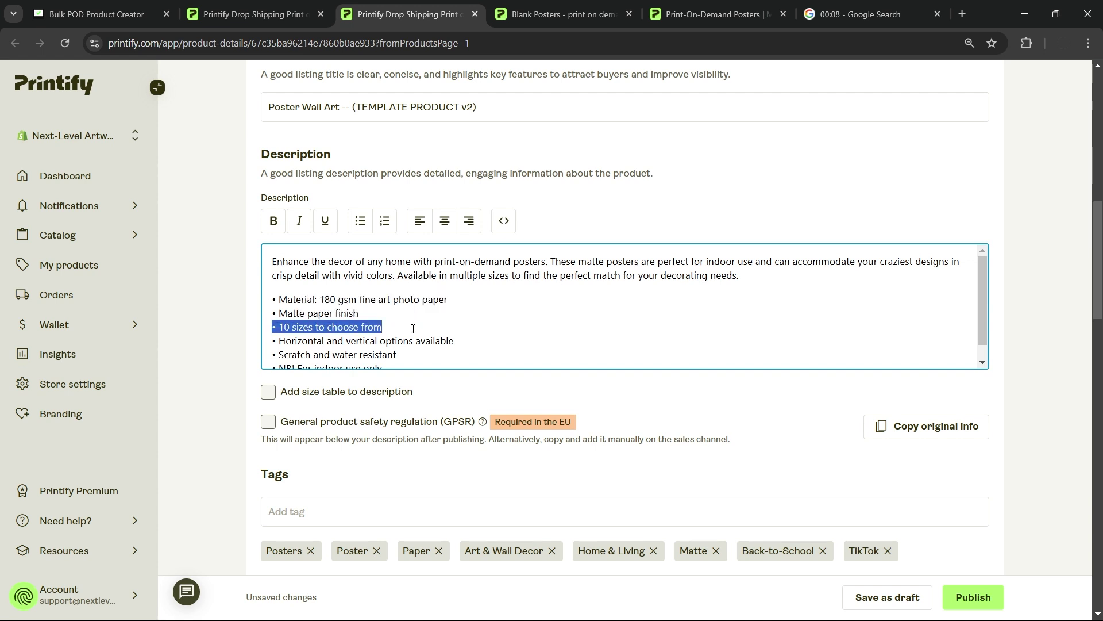
click(790, 263)
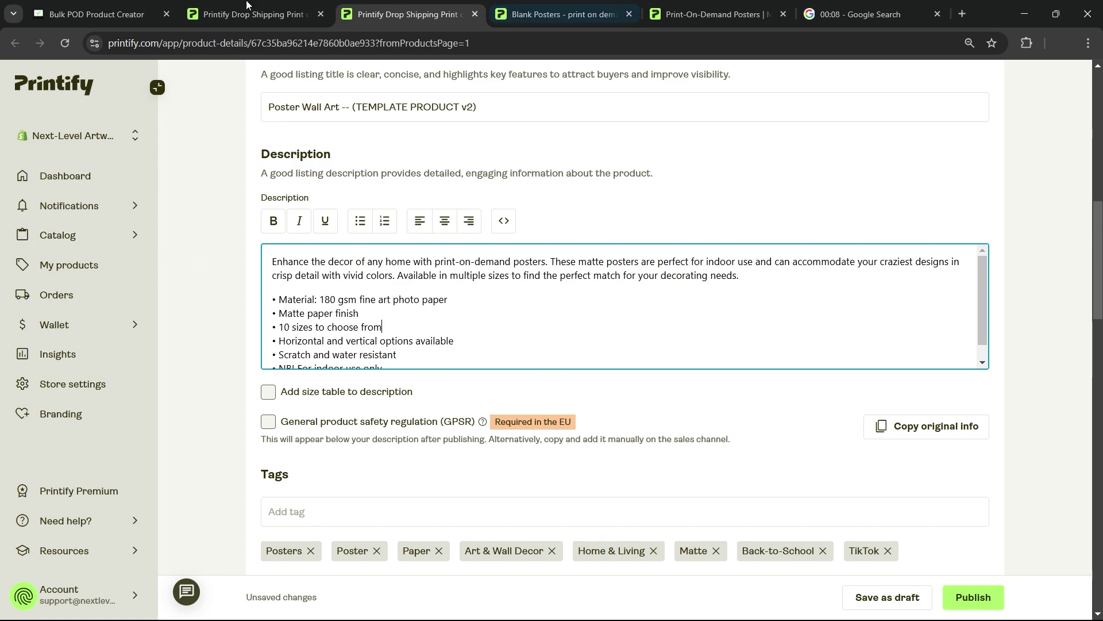
- Return to Bulk POD Product Creator and paste the copied Printify description HTML as the custom HTML for each description
click(127, 4)
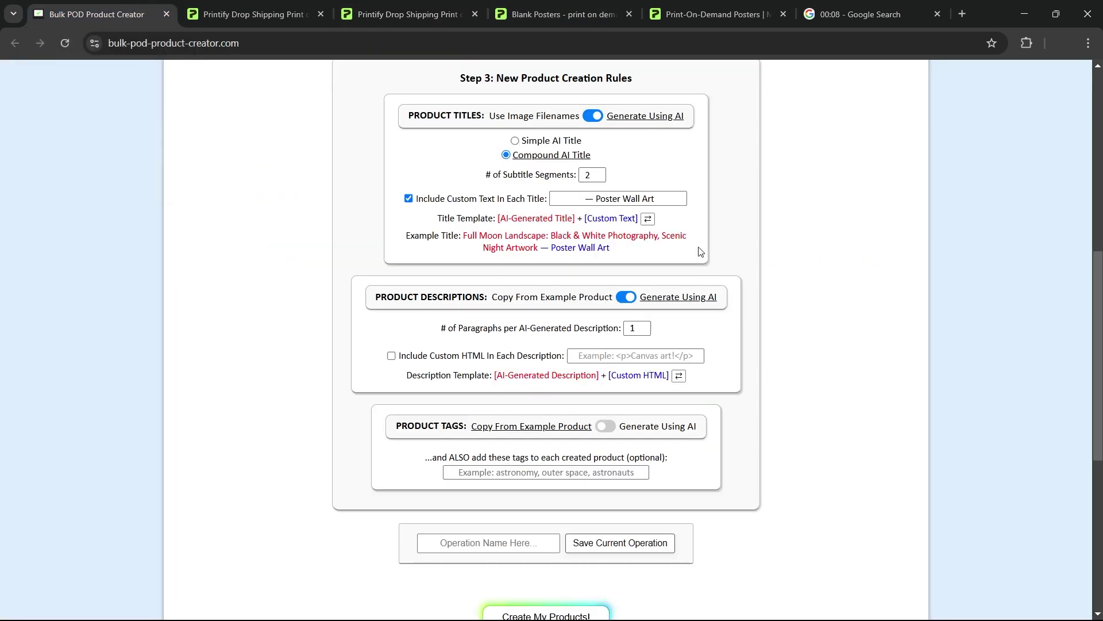
click(660, 357)
click(678, 381)
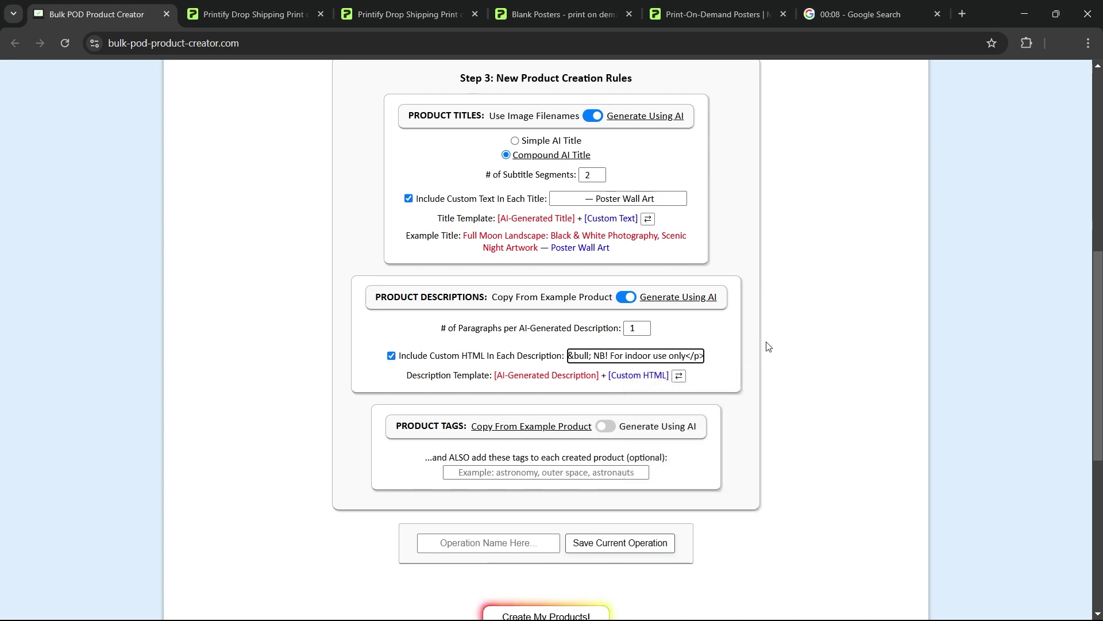
- Examine the description template, try putting the custom HTML before the AI-generated description, and restore the original order
drag(406, 375, 602, 377)
click(508, 381)
click(621, 374)
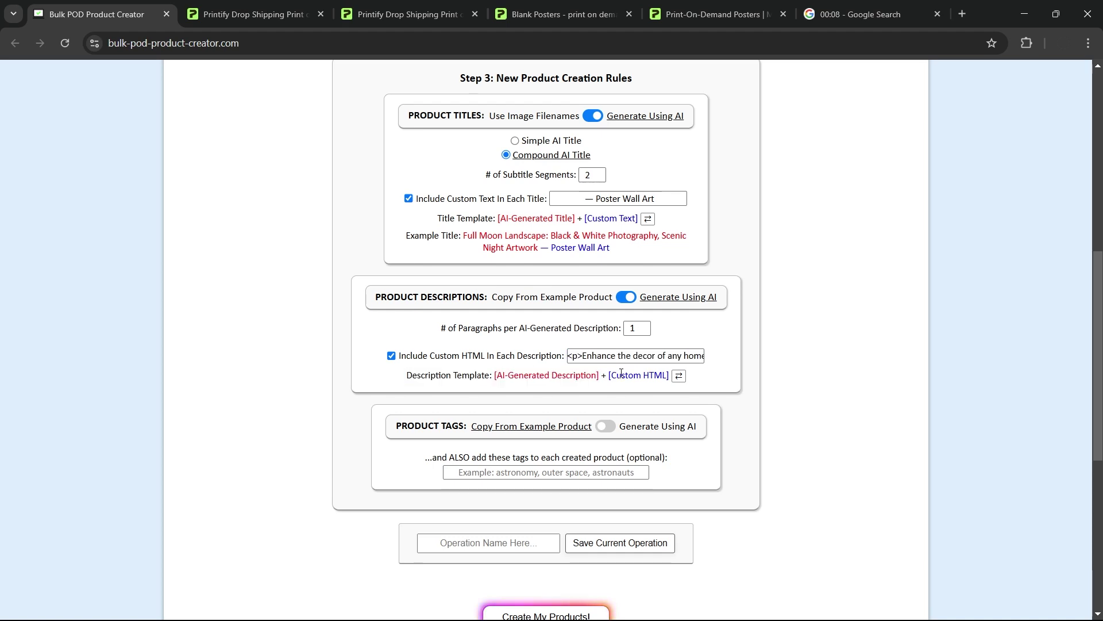
click(679, 376)
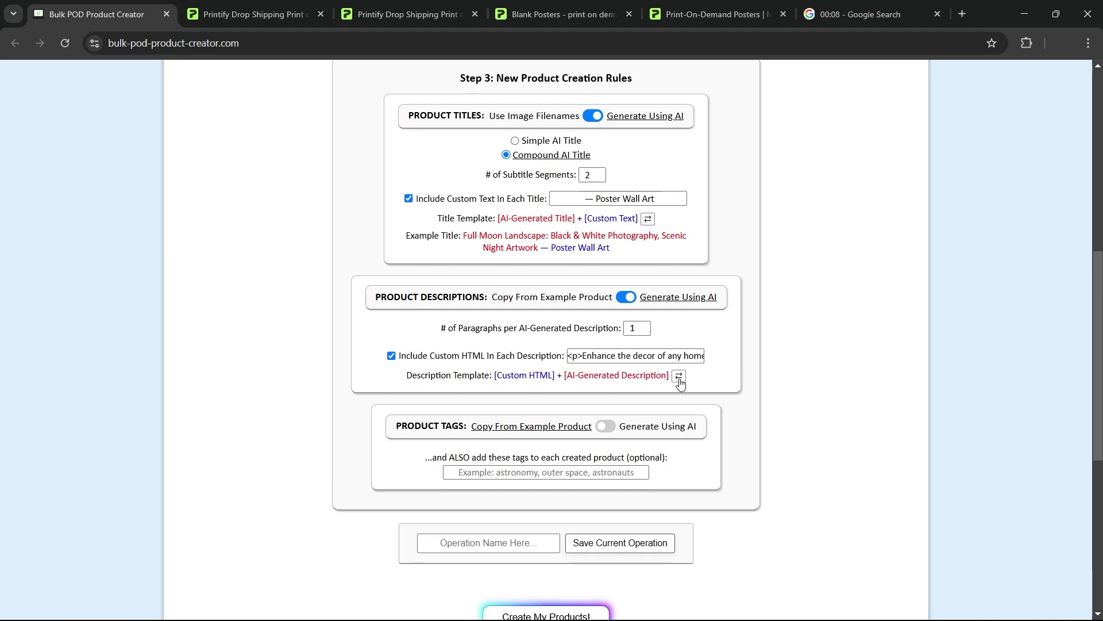
click(678, 377)
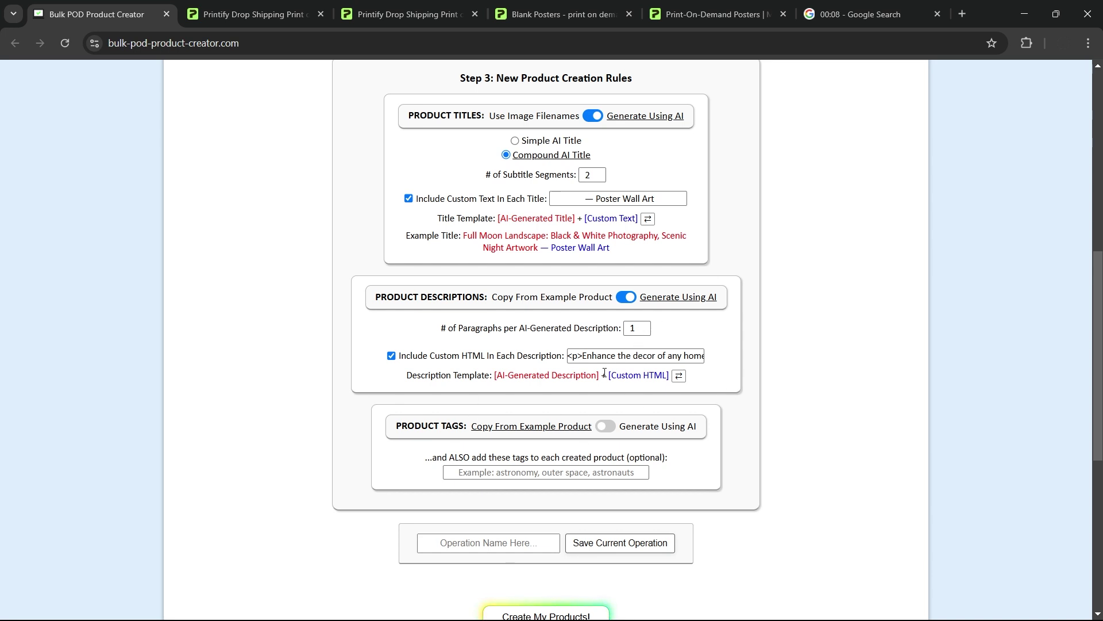
- Switch the product tags from copying the example product to AI generation
scroll(605, 372, down, 3)
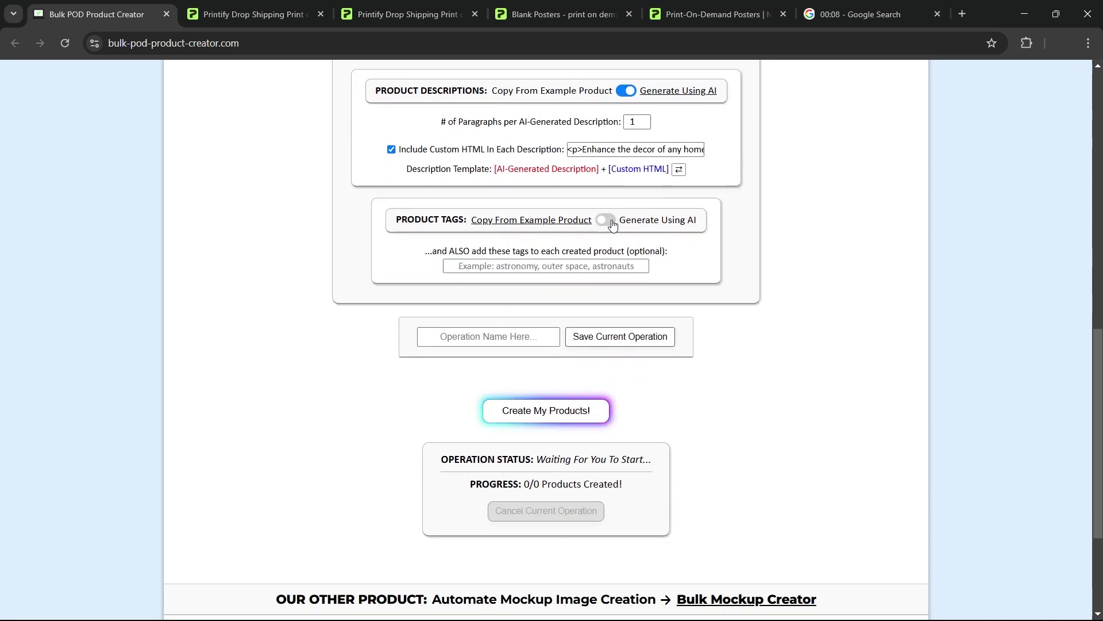
click(606, 220)
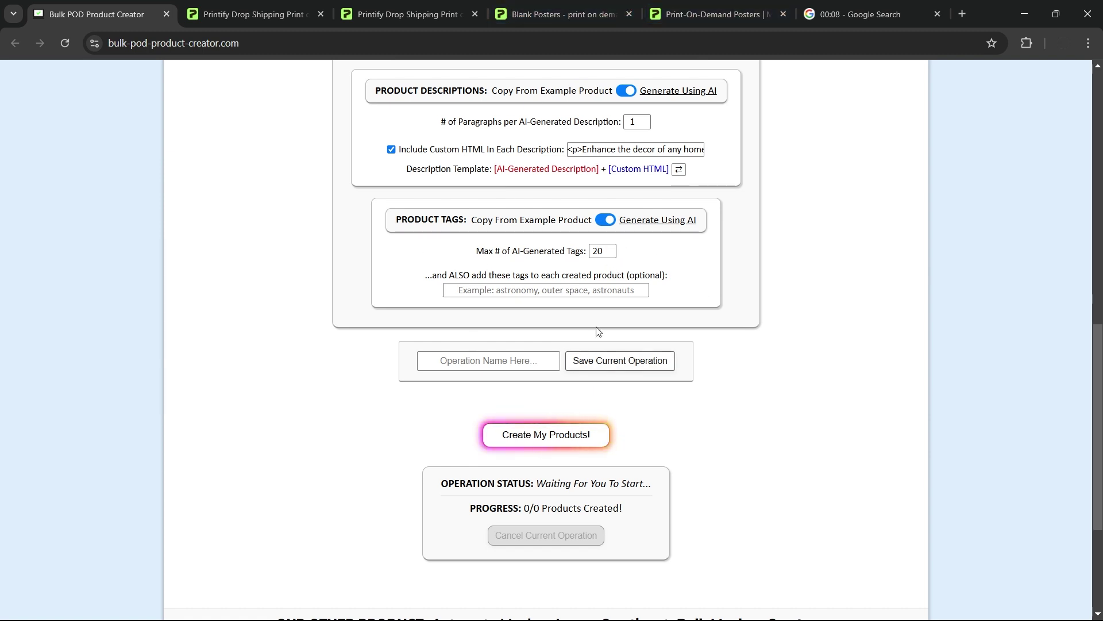
- Add the extra tags "poster, wall print, poster wall art, wall posters, poster art prints, poster" to each created product
click(515, 297)
click(828, 239)
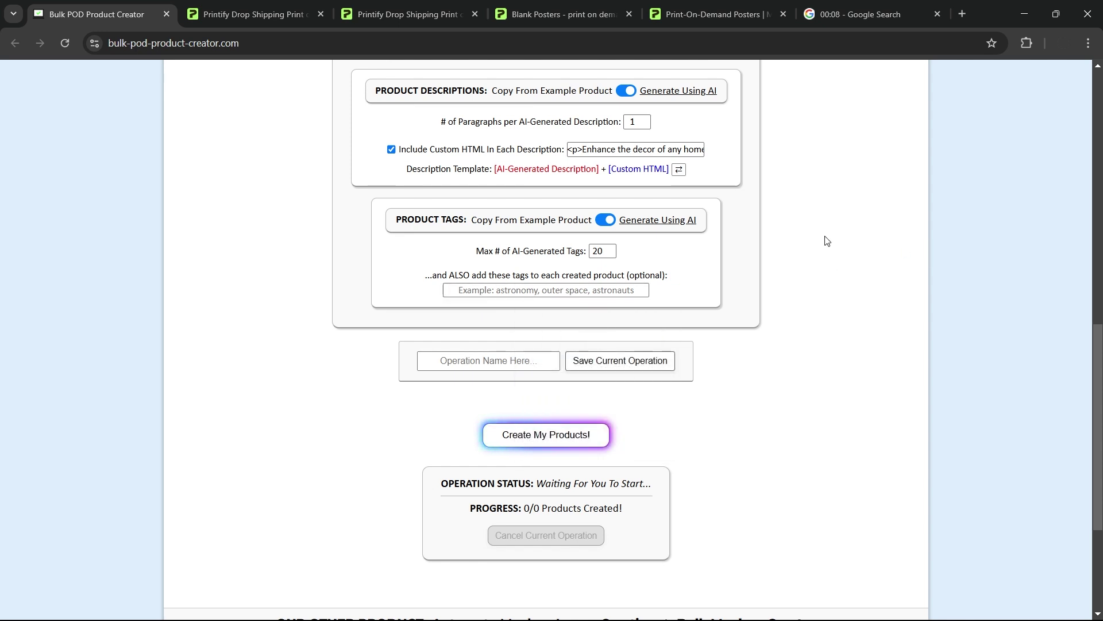
click(568, 291)
text(post)
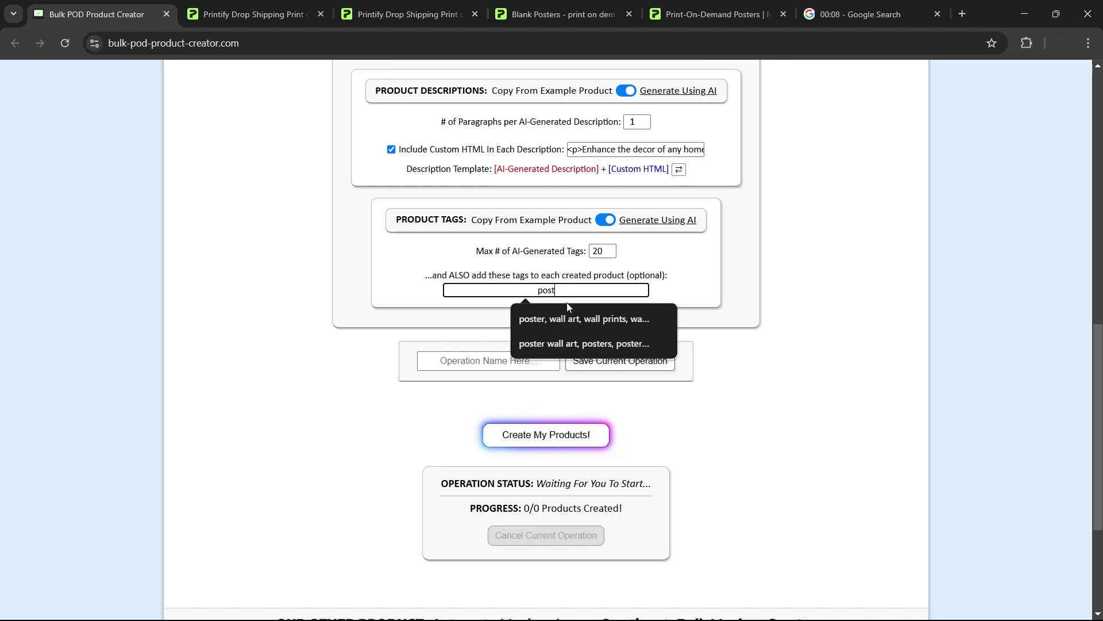
text(er, wall print, )
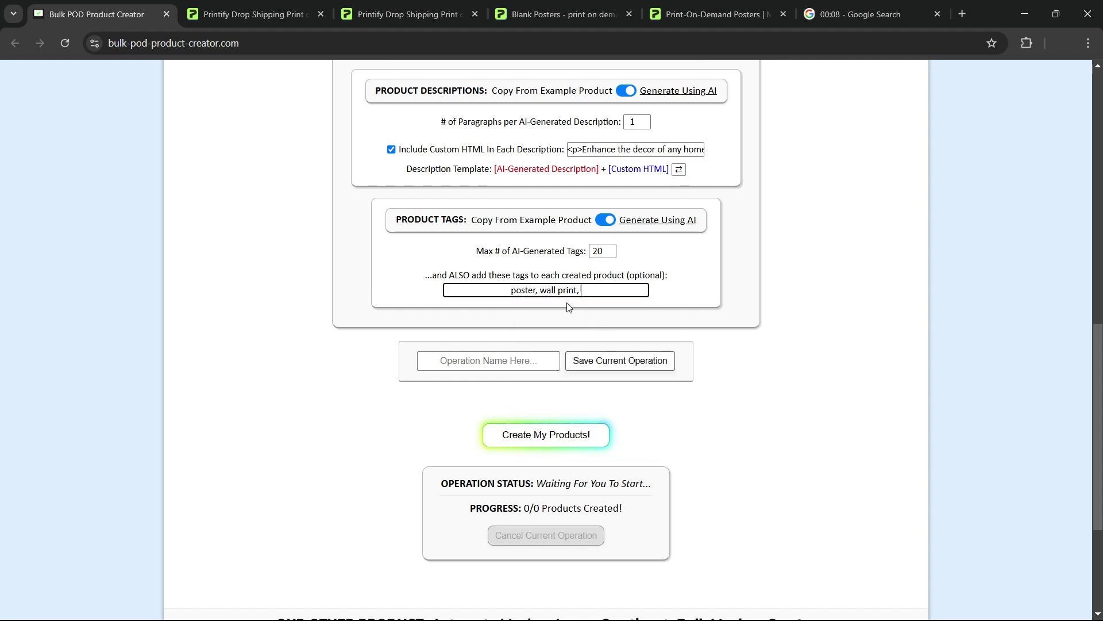
text(poster wall art, wall po)
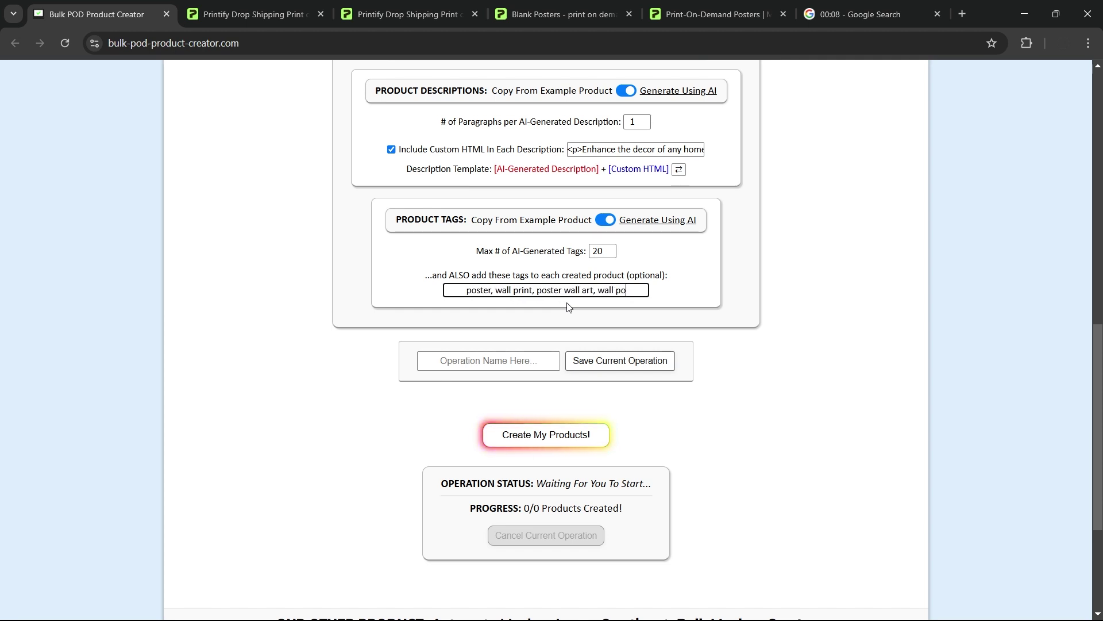
text(sters, poster a)
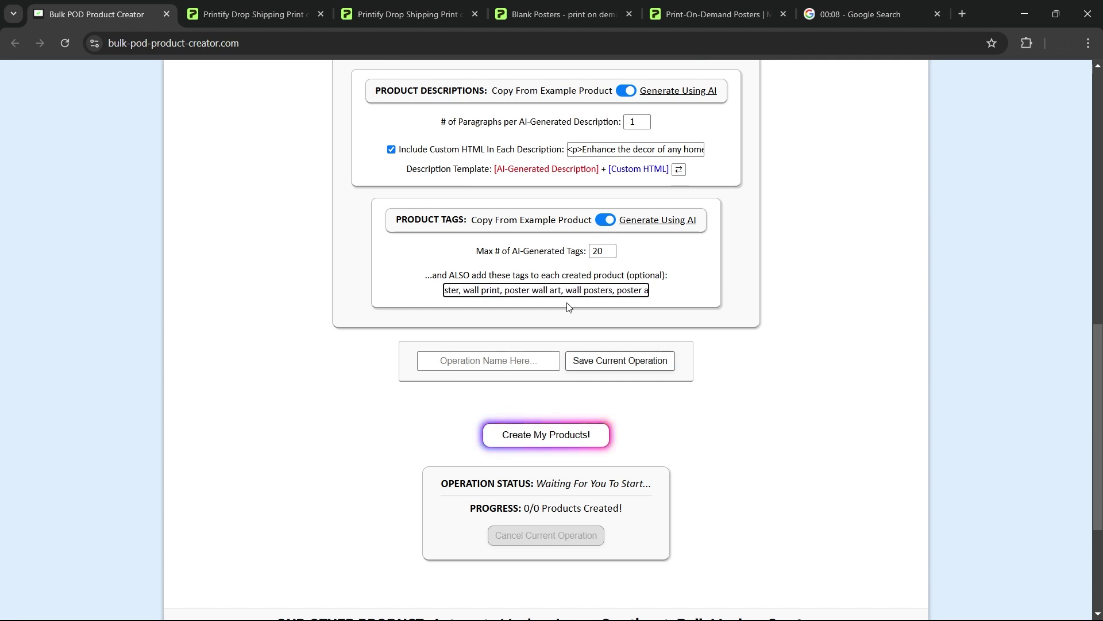
text(rt prints, poster)
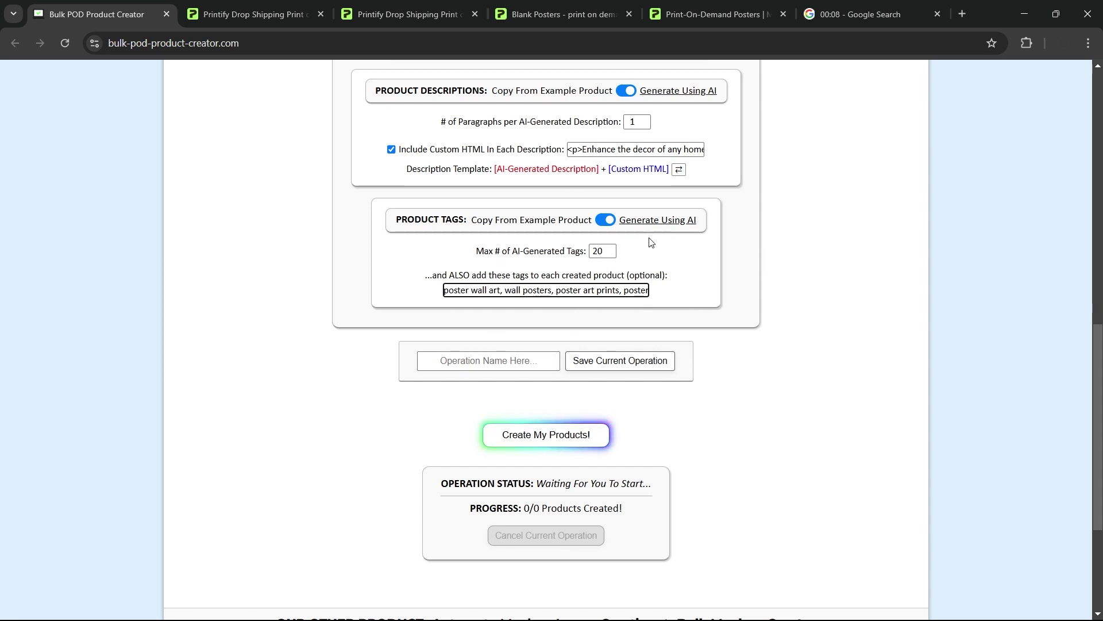
click(862, 334)
- Save the current configuration as an operation named "Wall Posters (20x30) v1"
scroll(869, 385, up, 15)
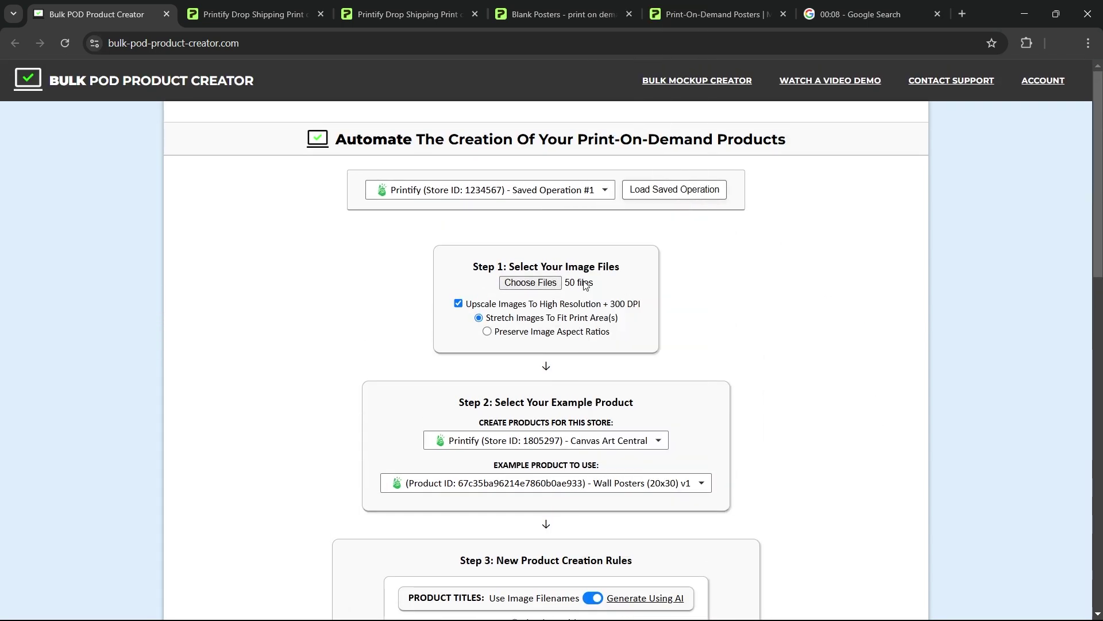
scroll(735, 296, down, 8)
key(ctrl+minus)
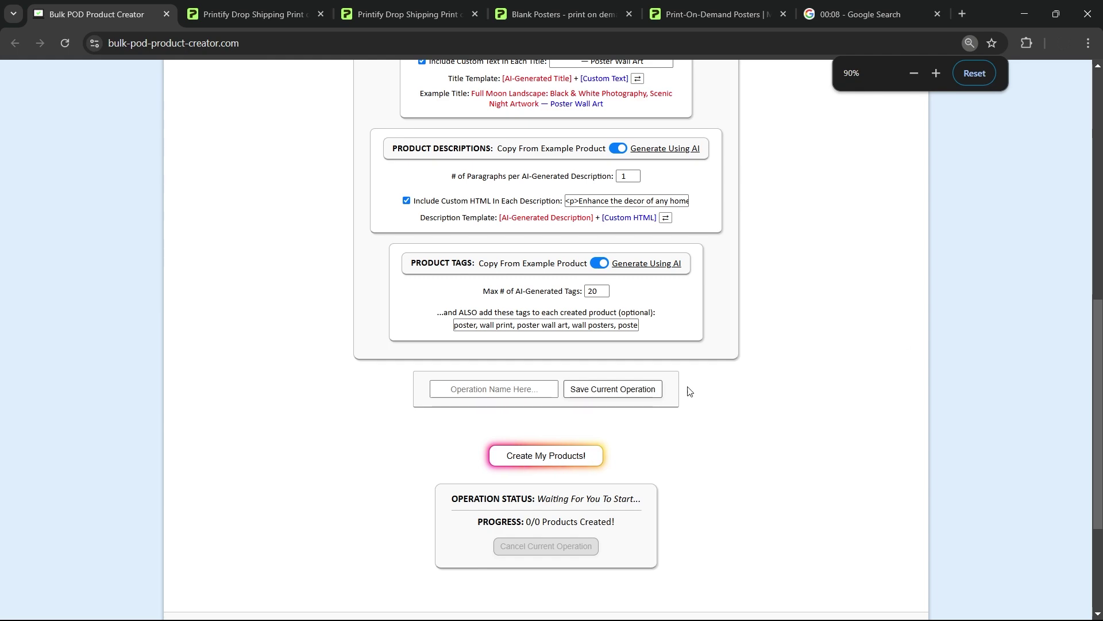
scroll(747, 367, up, 10)
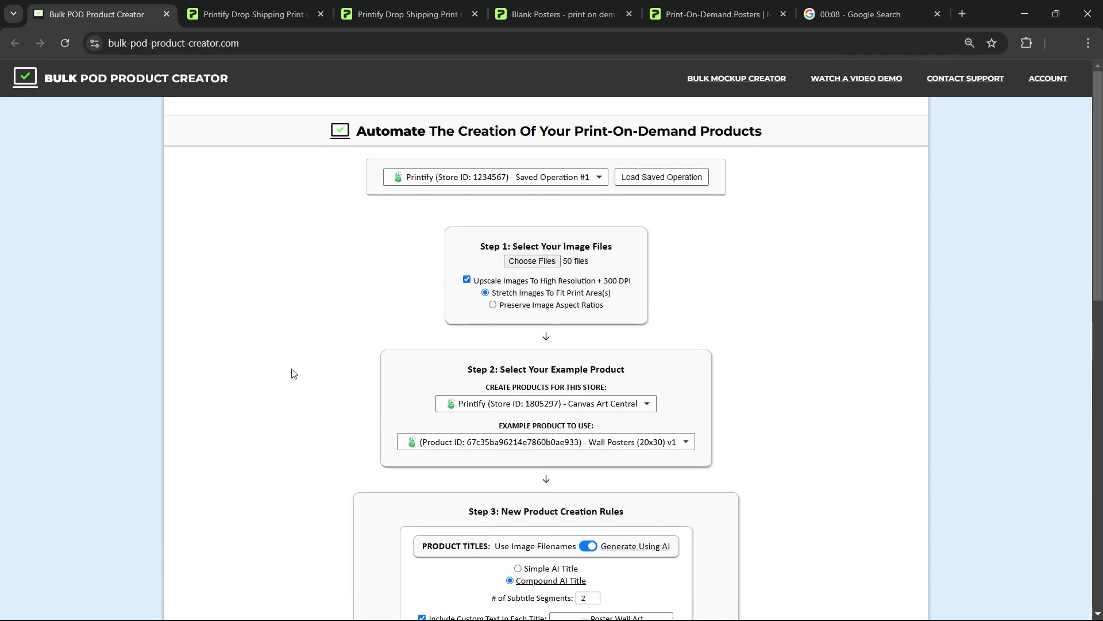
scroll(822, 240, down, 8)
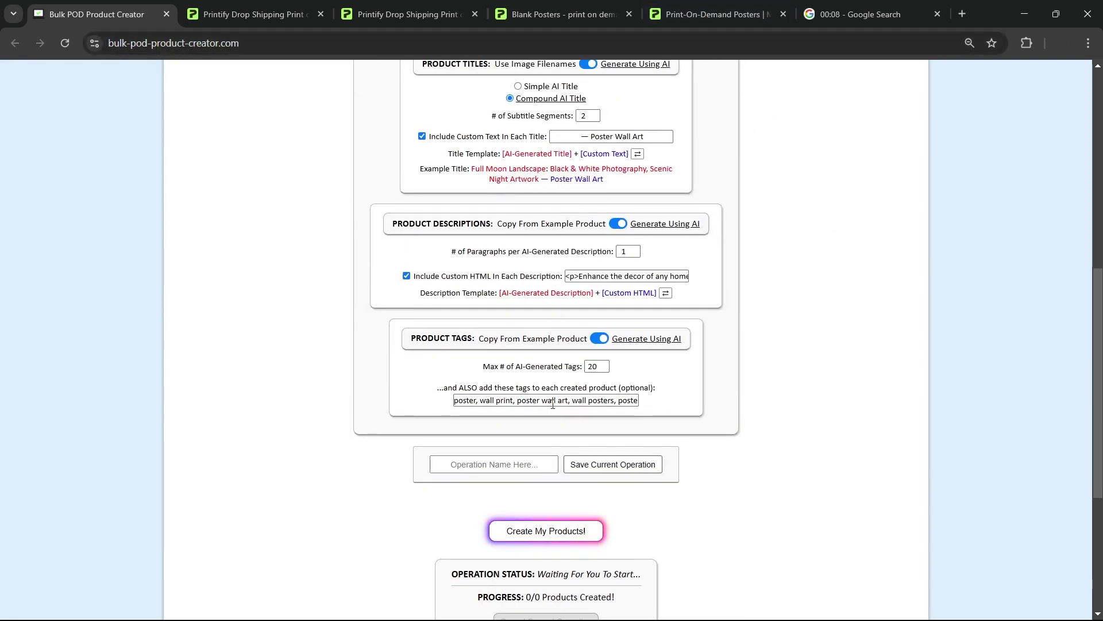
scroll(694, 353, down, 2)
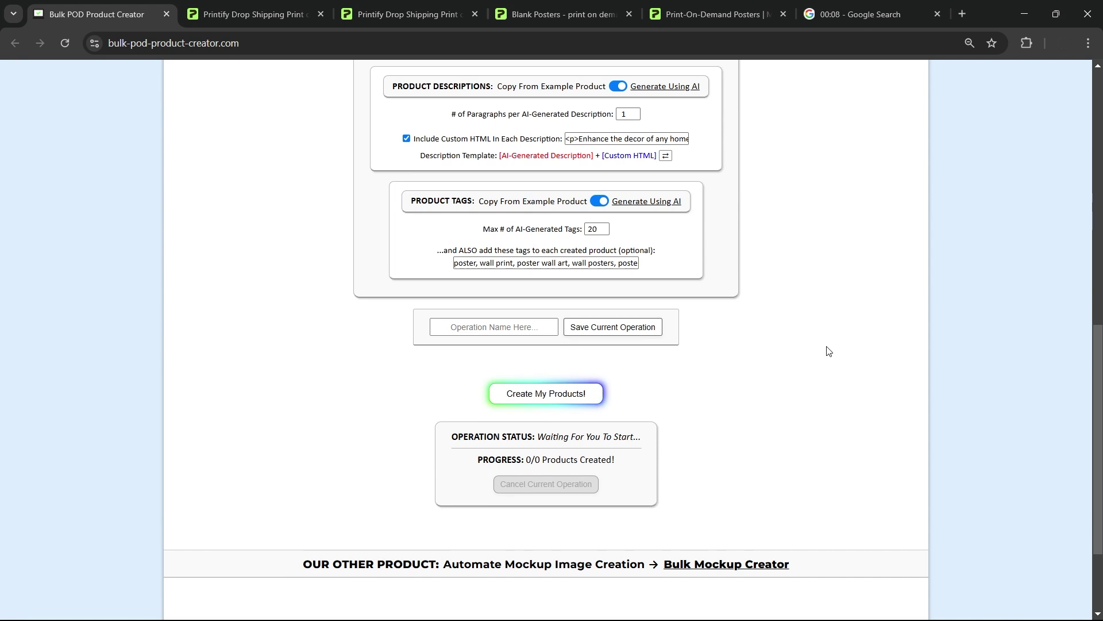
click(515, 328)
click(901, 402)
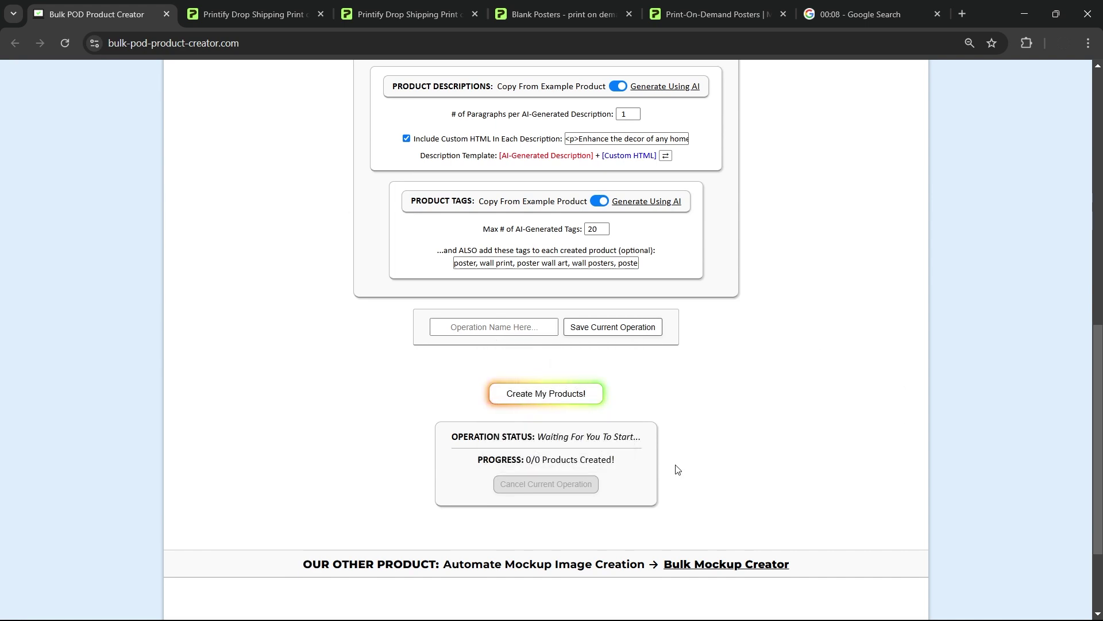
click(513, 325)
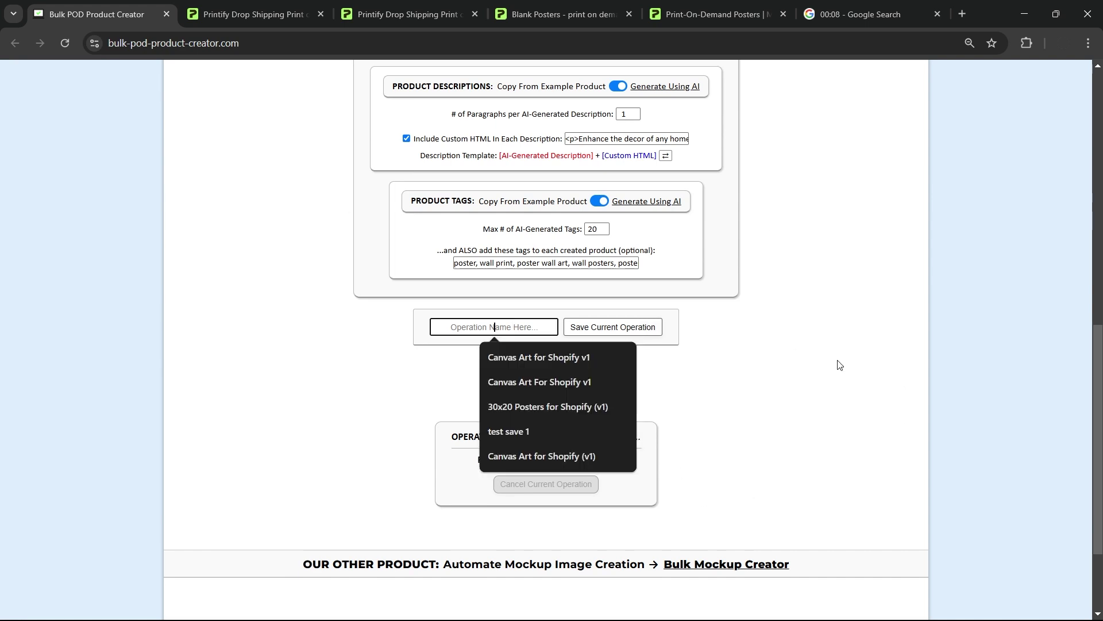
text(Wall Posters (20)
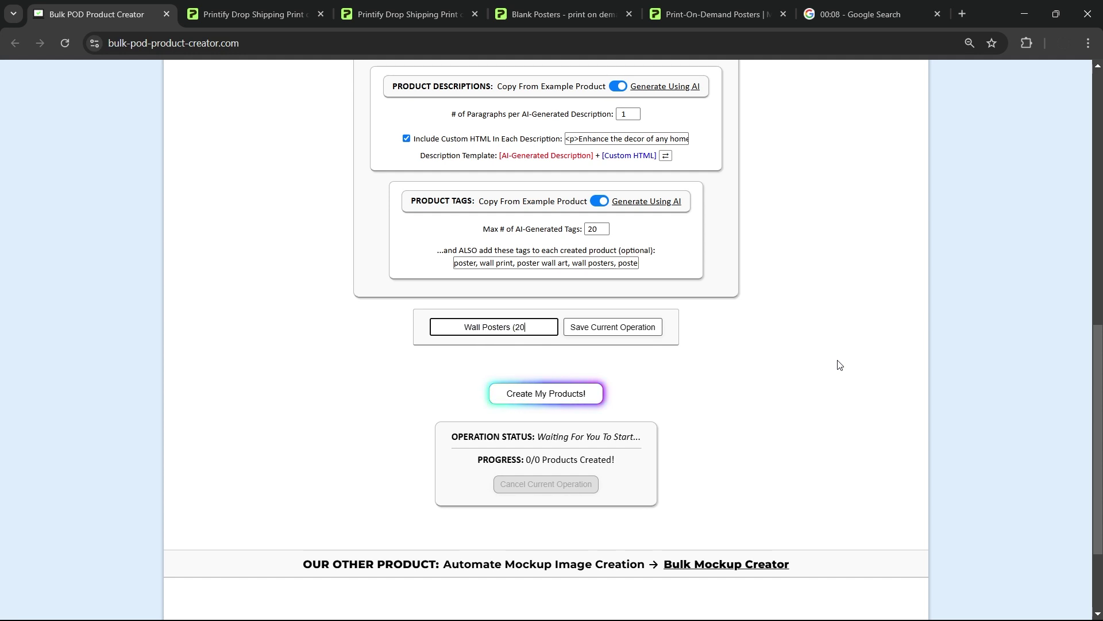
text(x30) v1)
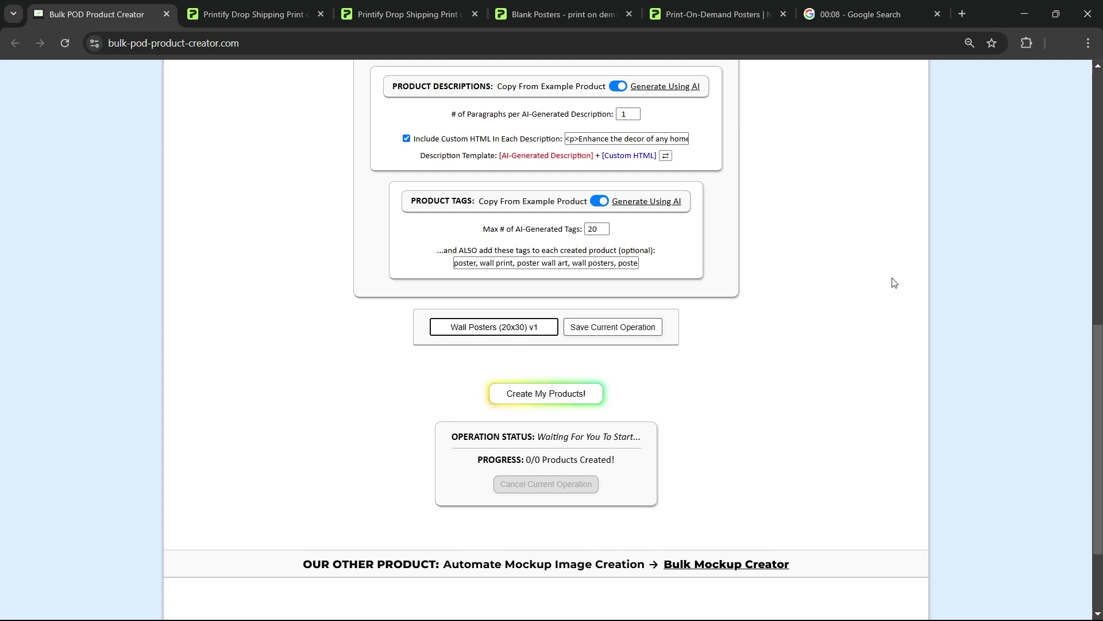
click(640, 326)
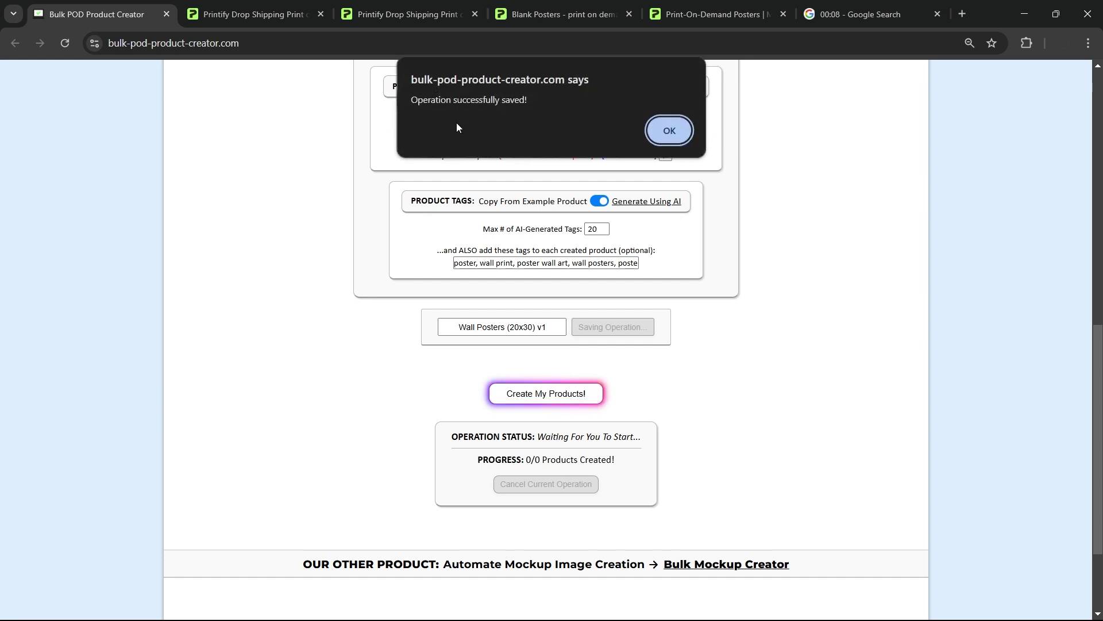
click(668, 139)
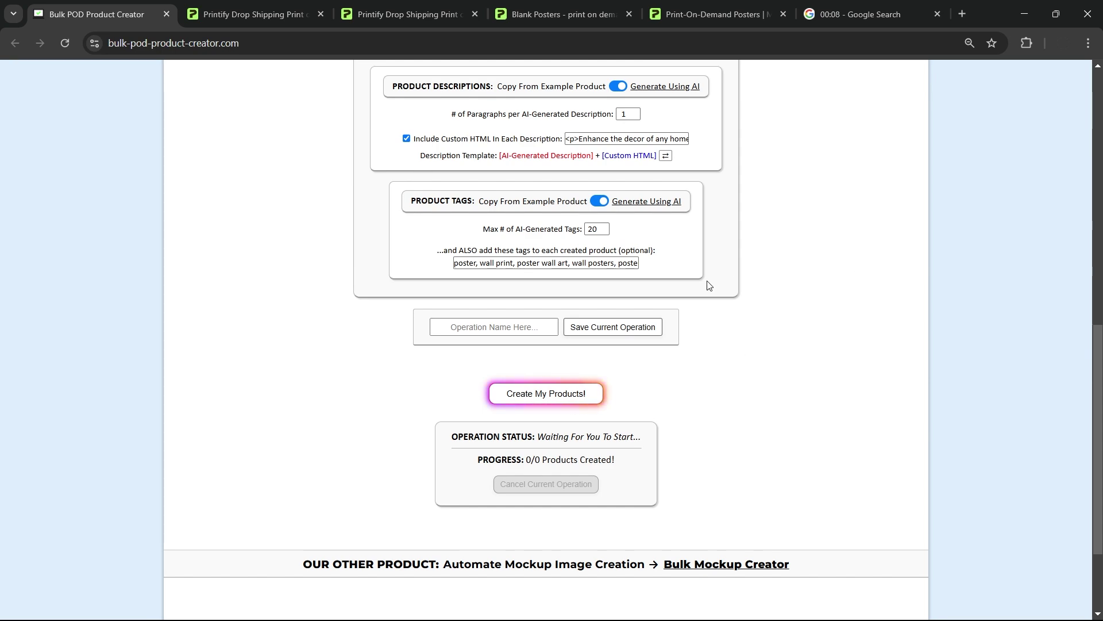
- Review the saved operation entry, the Printify template product, and the image, example product and creation rule settings
scroll(709, 281, up, 5)
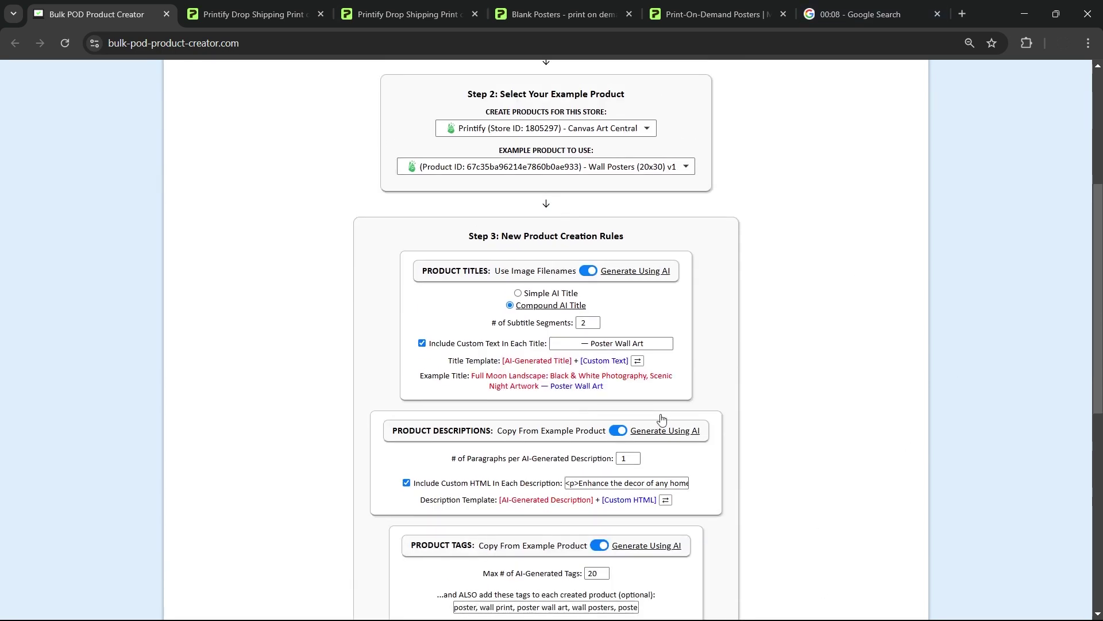
scroll(662, 419, up, 5)
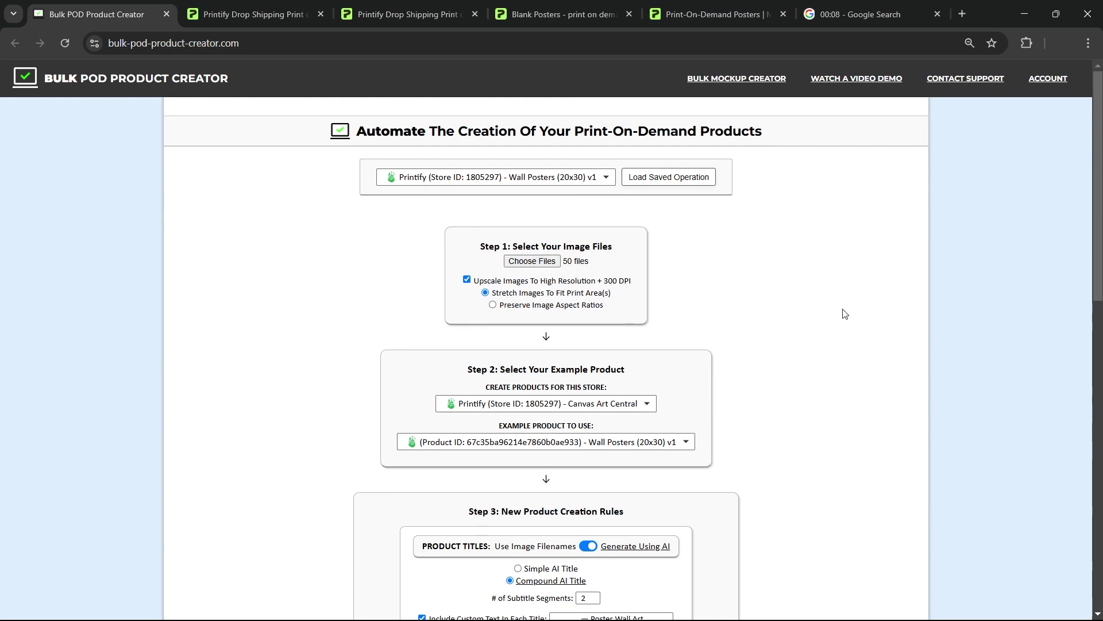
click(423, 8)
scroll(629, 317, up, 3)
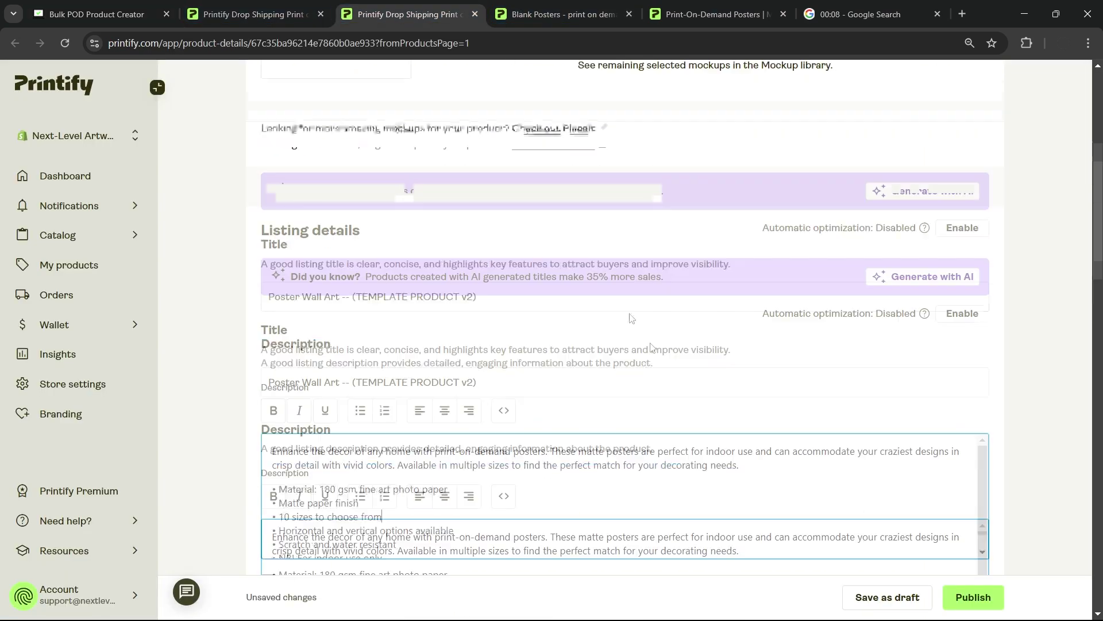
scroll(631, 318, up, 5)
click(97, 14)
scroll(733, 438, down, 10)
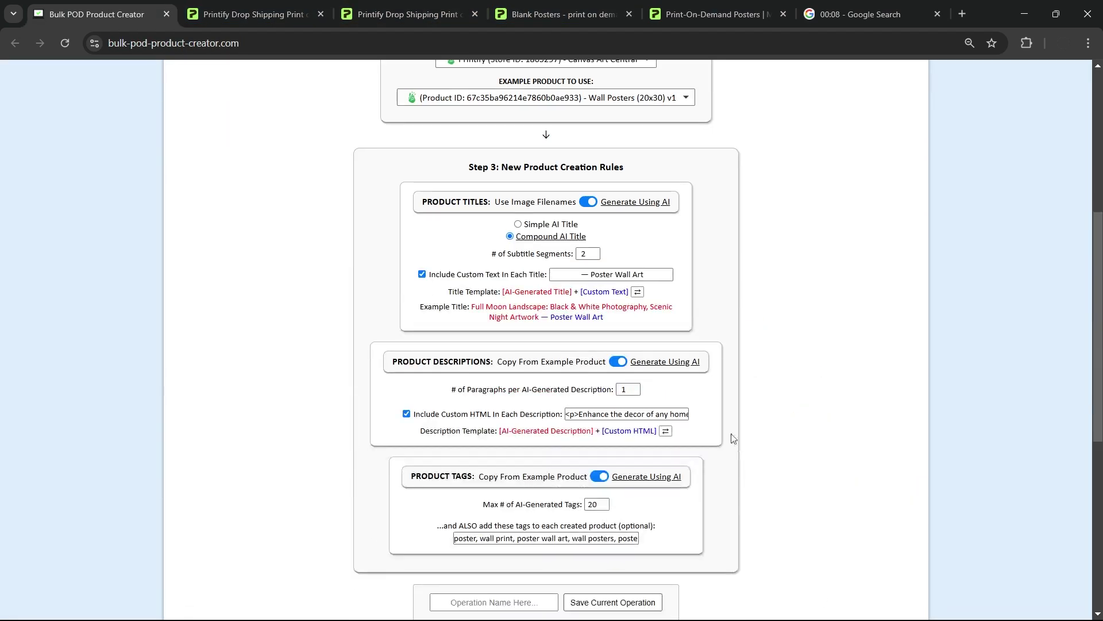
scroll(977, 397, down, 4)
scroll(936, 405, up, 10)
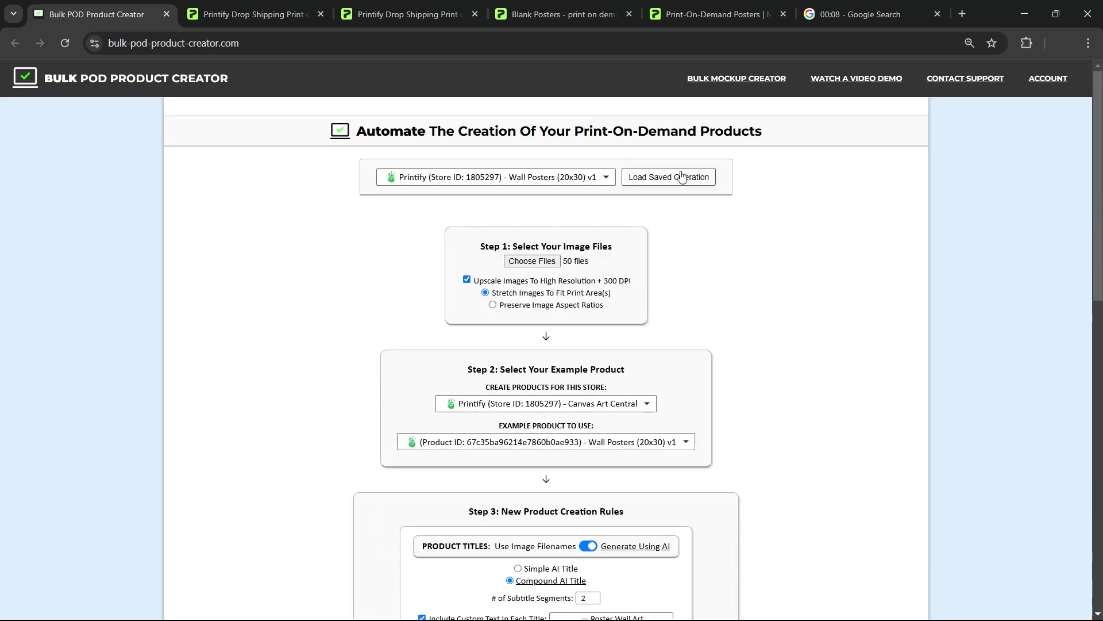
scroll(771, 320, down, 5)
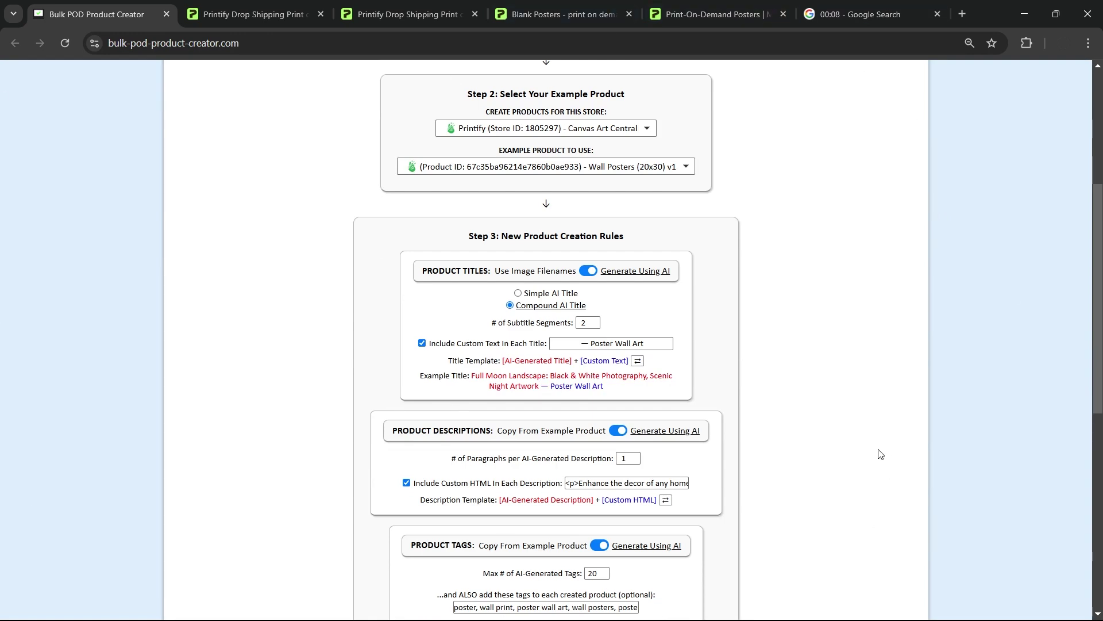
scroll(833, 463, down, 3)
scroll(829, 456, up, 7)
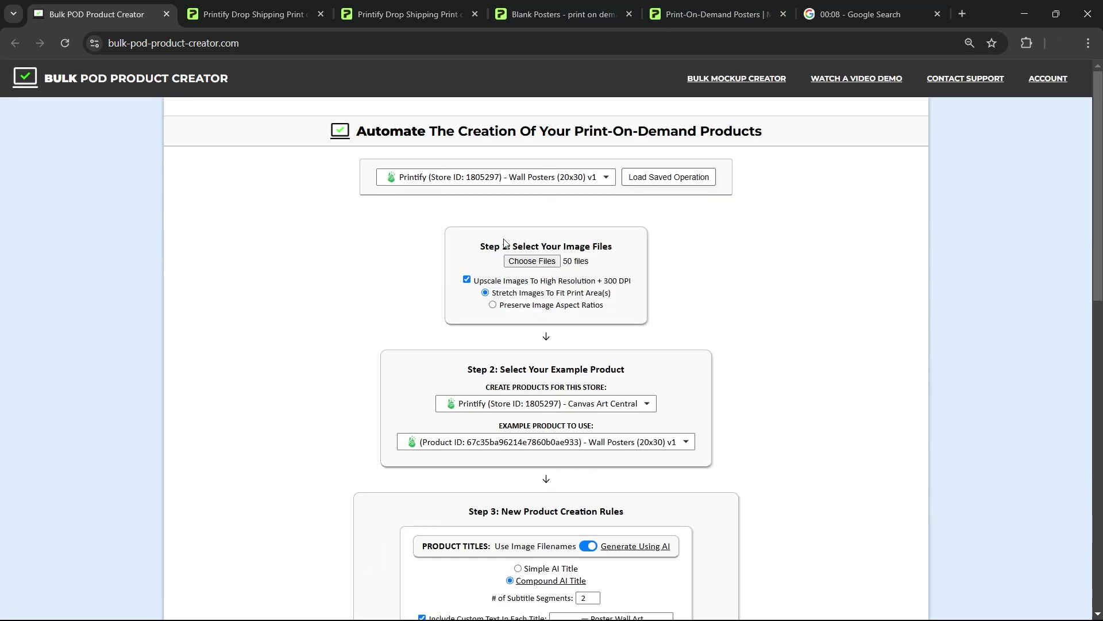
scroll(874, 214, down, 10)
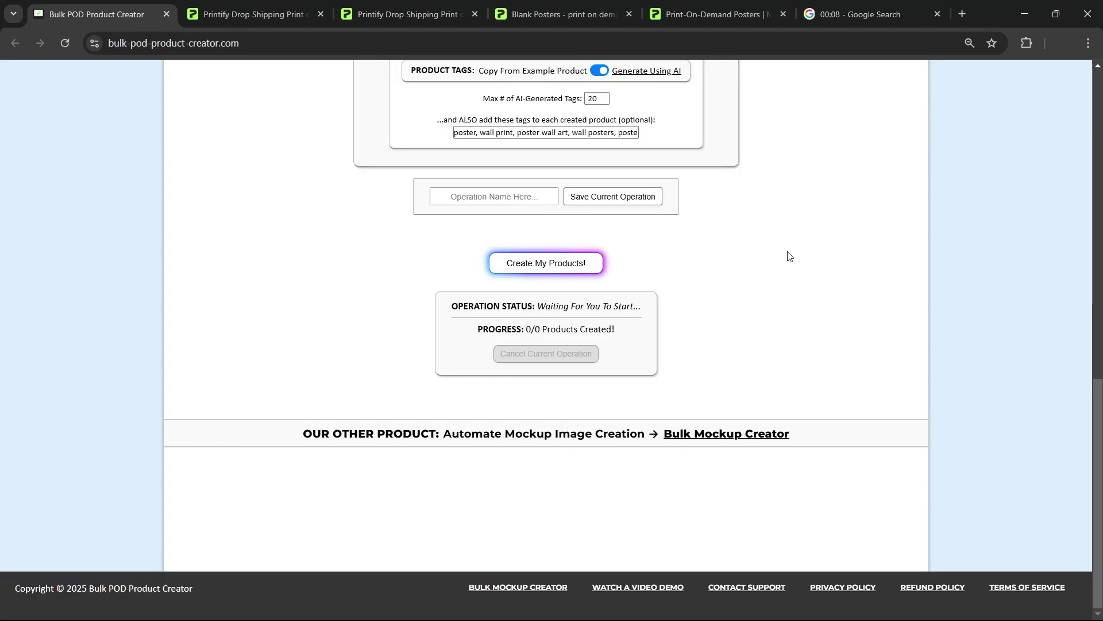
- Load the saved operation "Wall Posters (20x30) v1" to restore its product creation settings
scroll(460, 126, up, 10)
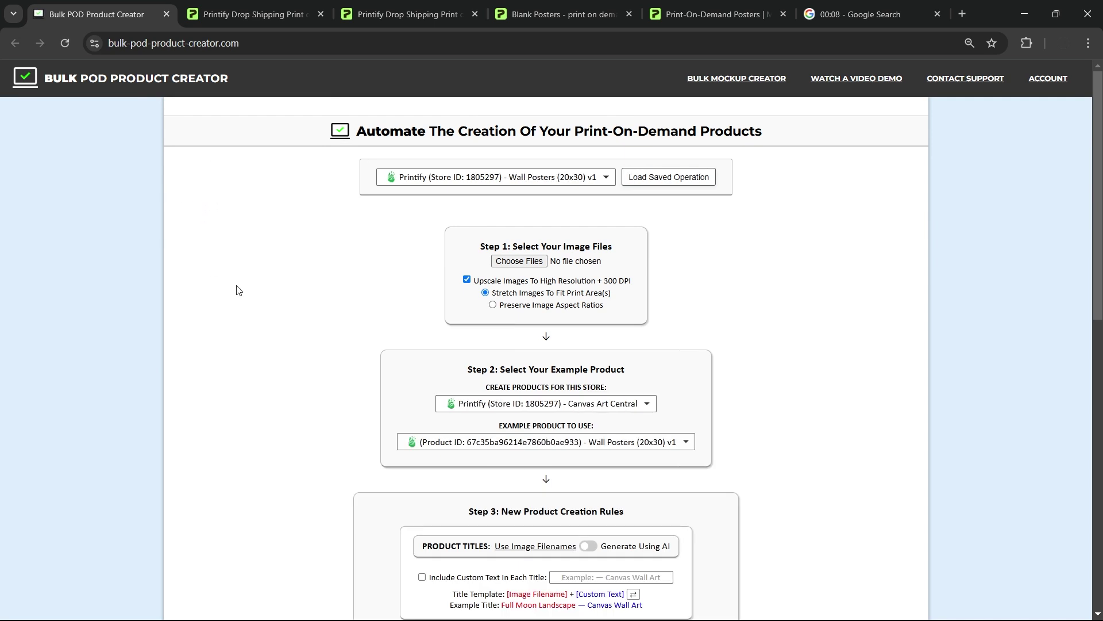
click(668, 182)
click(677, 125)
- Select all the artwork image files again as the source images for the loaded operation
click(519, 261)
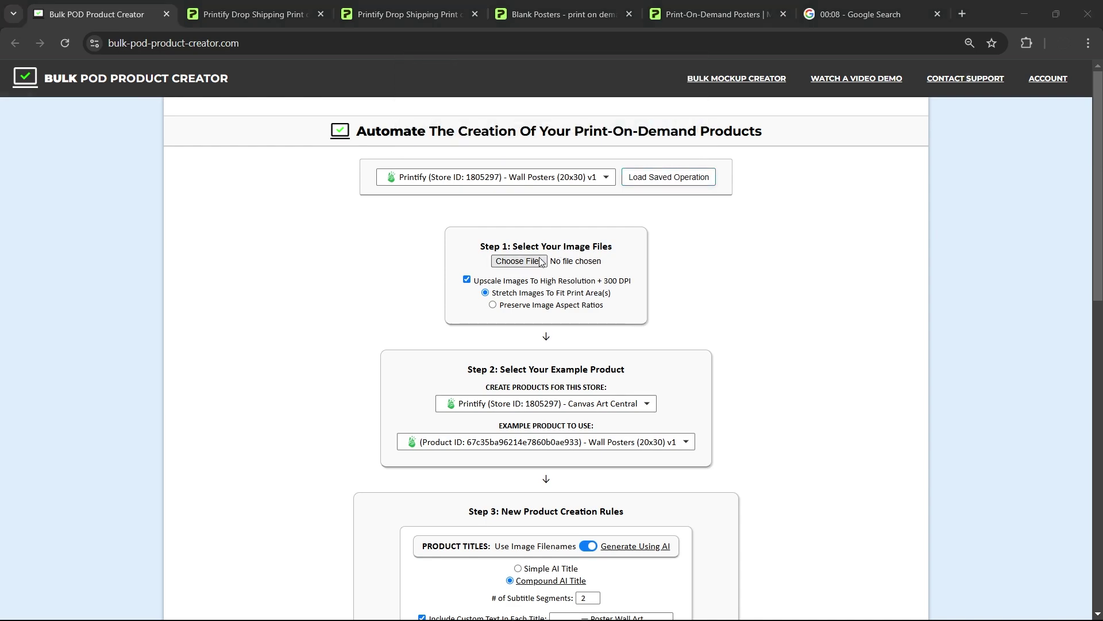
click(501, 226)
key(ctrl+a)
click(920, 563)
scroll(846, 374, down, 10)
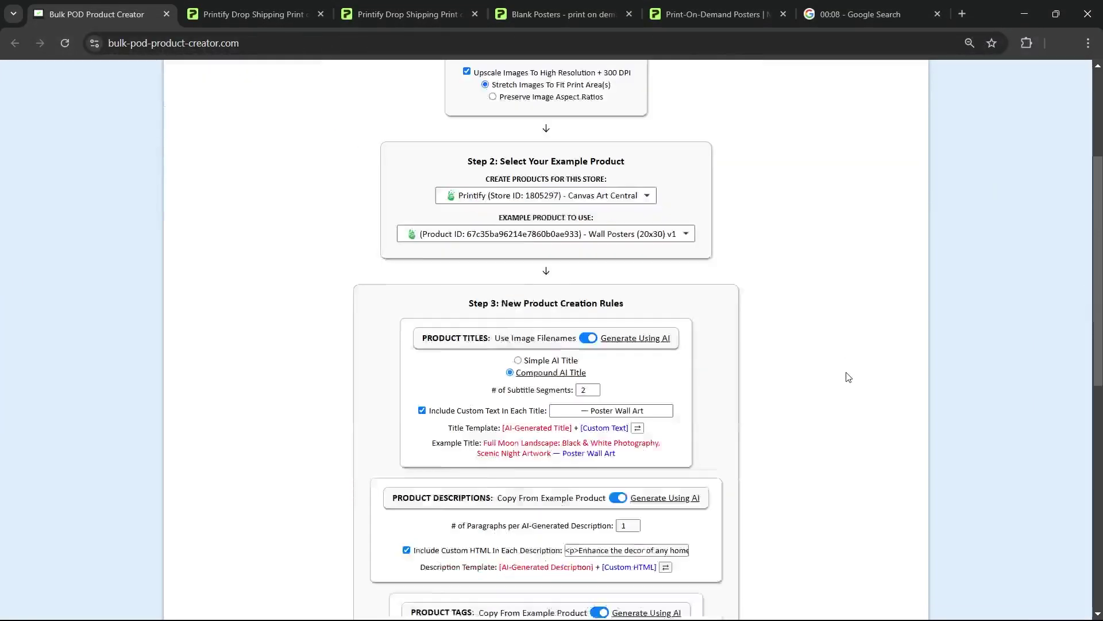